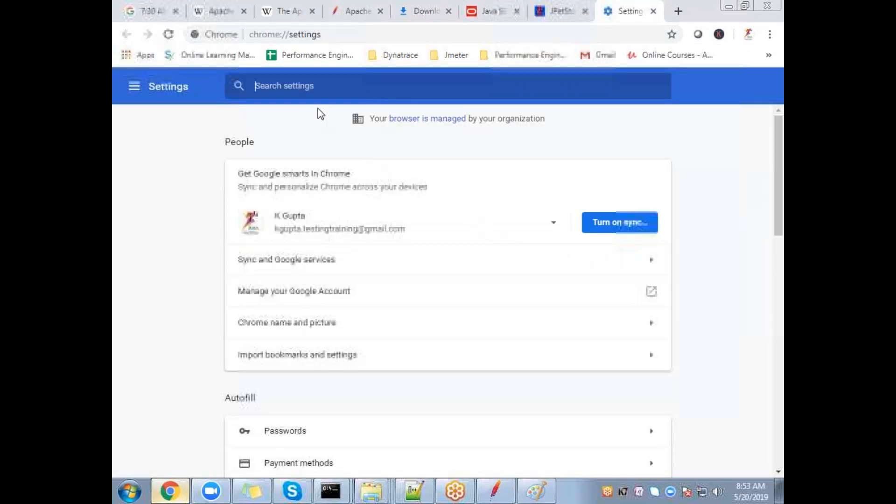
Step: Search Chrome settings for 'prox' and open the system proxy settings in Internet Properties
text(prox)
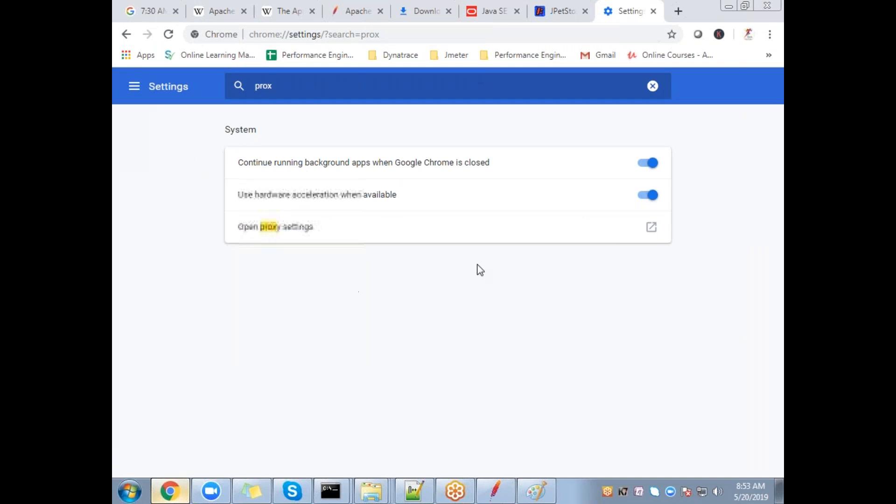
click(288, 233)
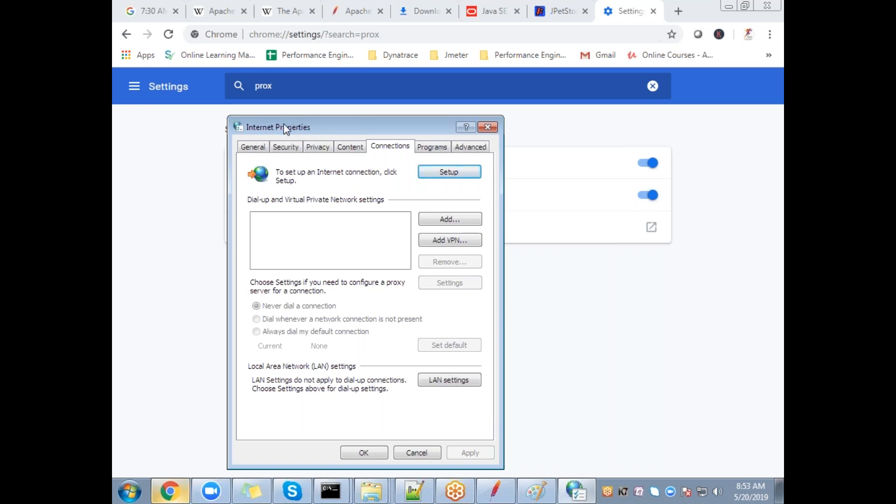
Step: Close Internet Properties and launch Internet Explorer from Start search, going to the home page
click(488, 127)
click(129, 491)
click(166, 456)
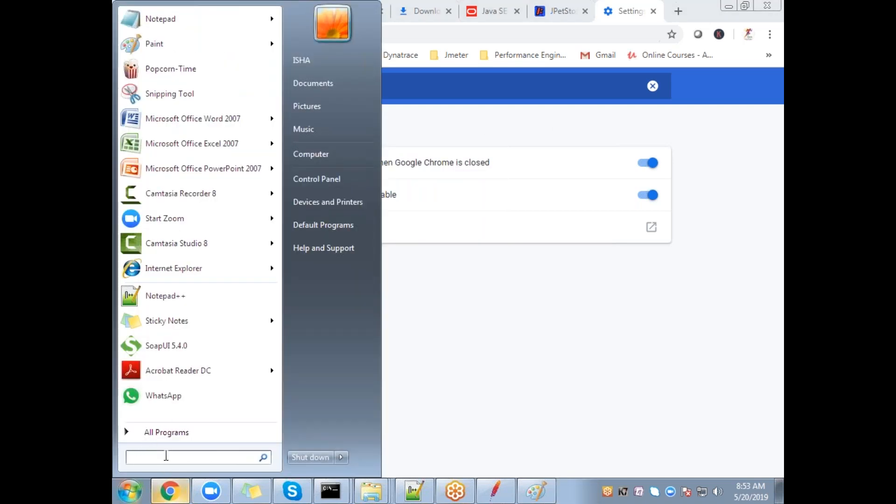
text(in)
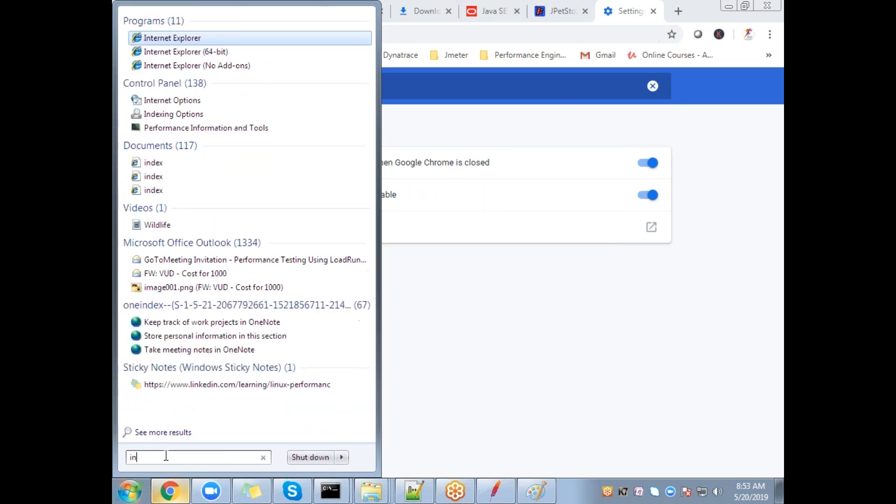
click(205, 51)
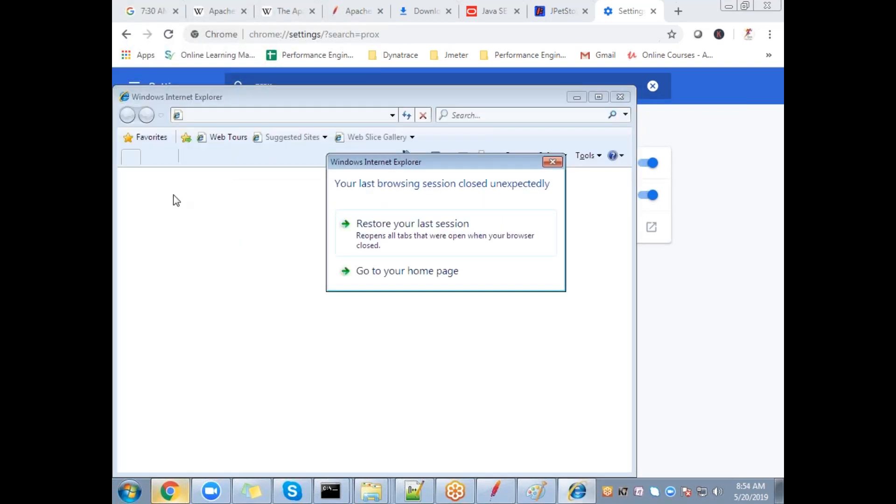
click(413, 271)
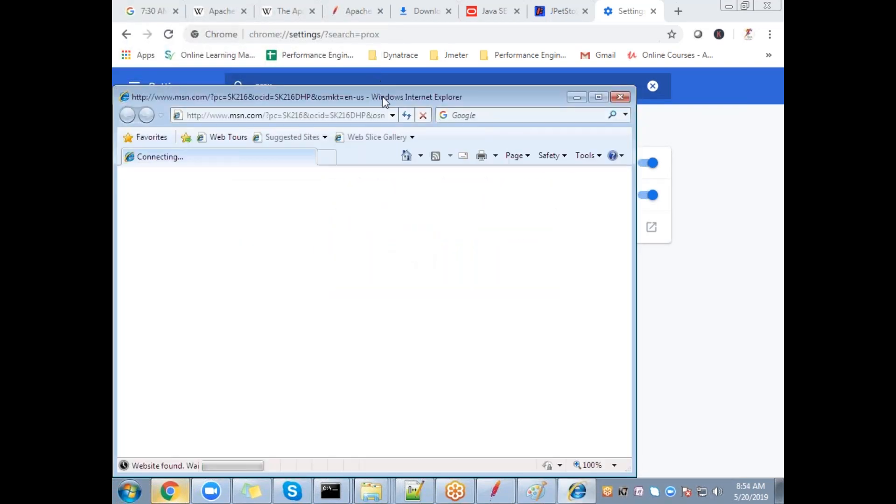
Step: Look over Internet Explorer's Internet Options, then close the dialog and the browser
click(594, 158)
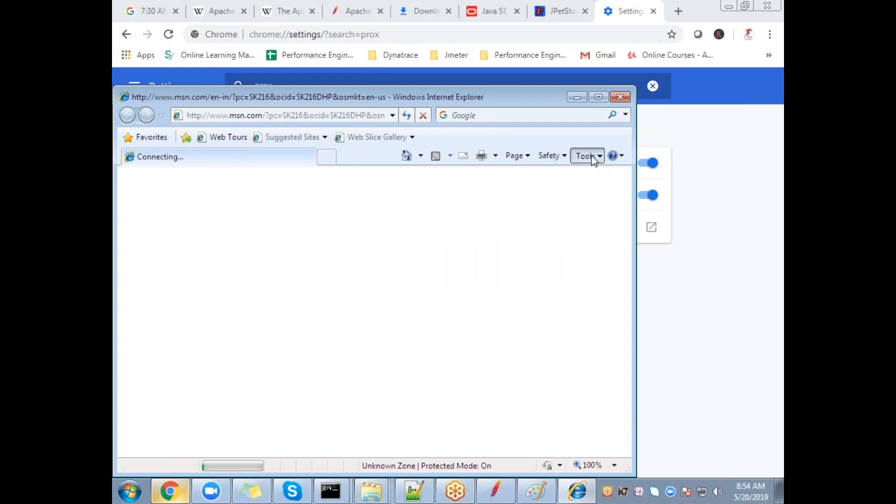
click(488, 387)
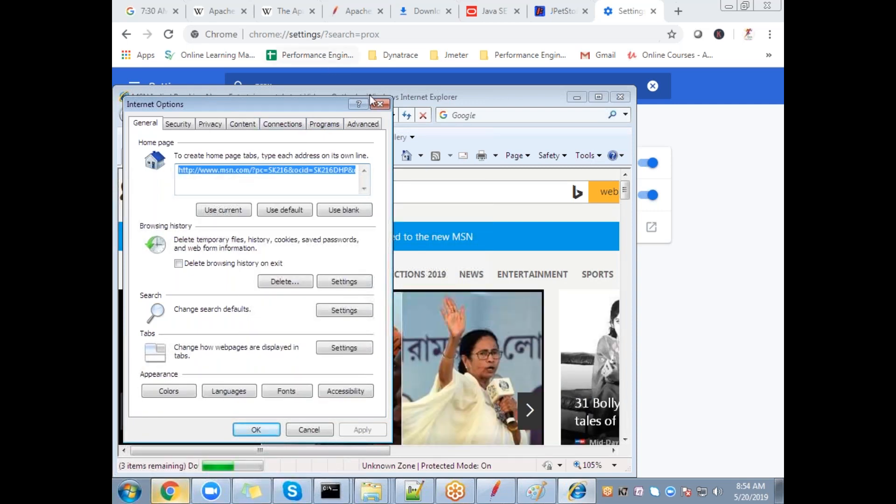
click(380, 104)
click(620, 96)
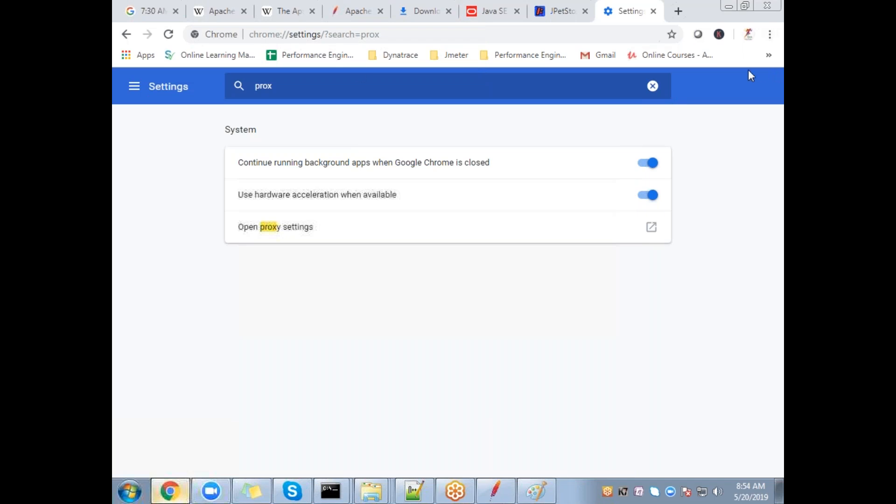
Step: Reopen Internet Properties from Chrome, compare its General and Connections tabs, then cancel without changes
click(258, 226)
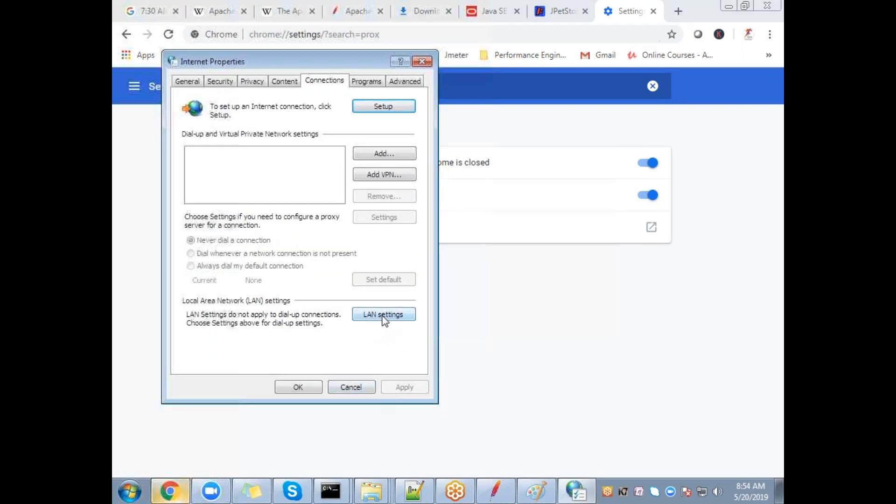
click(185, 82)
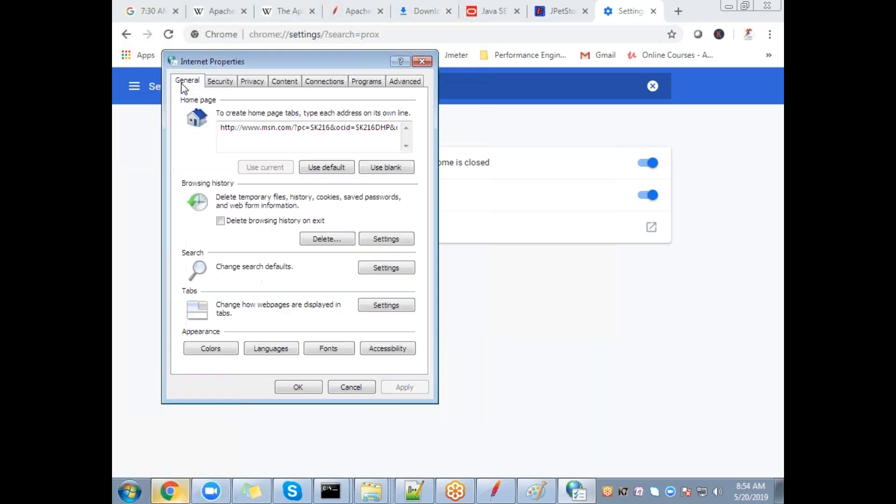
click(333, 83)
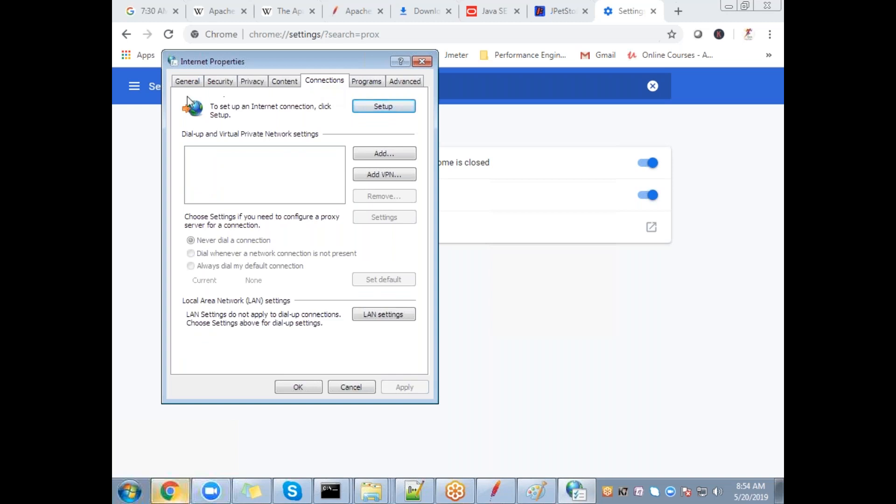
click(188, 80)
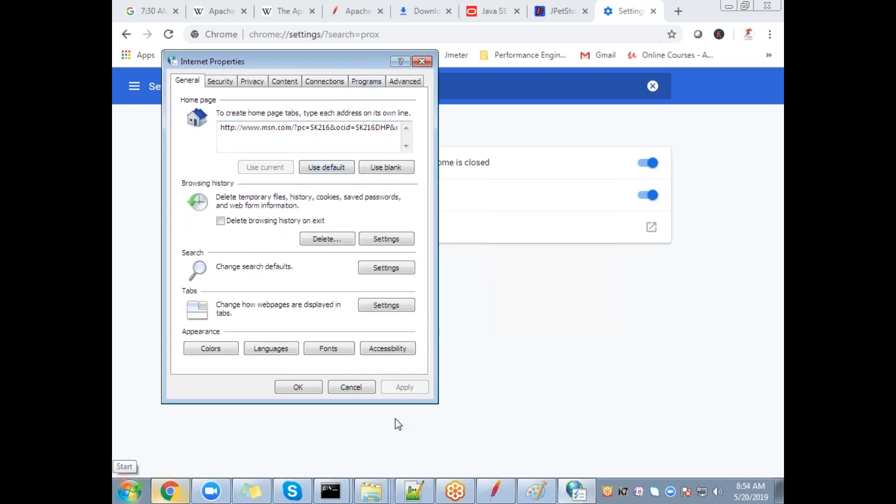
click(355, 388)
Step: Relaunch Internet Explorer via Start search 'inter', view the Internet Options Connections tab, then close both
click(131, 489)
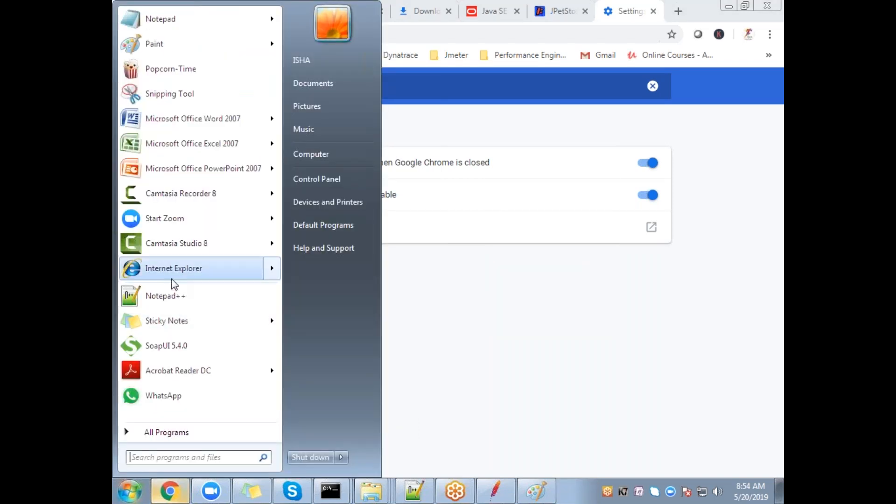
text(inter)
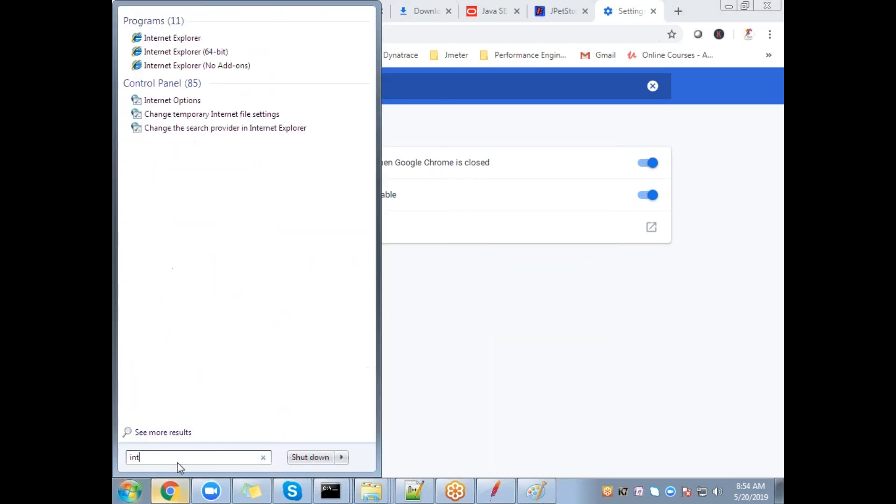
click(208, 35)
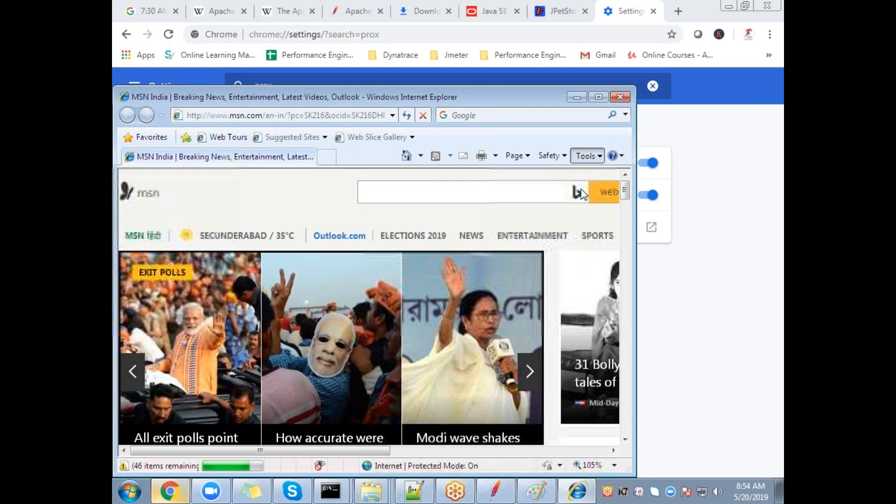
click(596, 158)
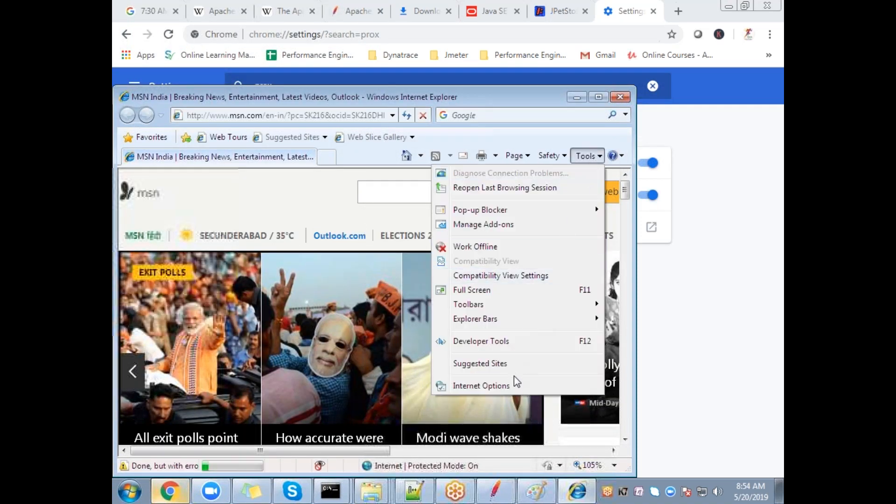
click(514, 386)
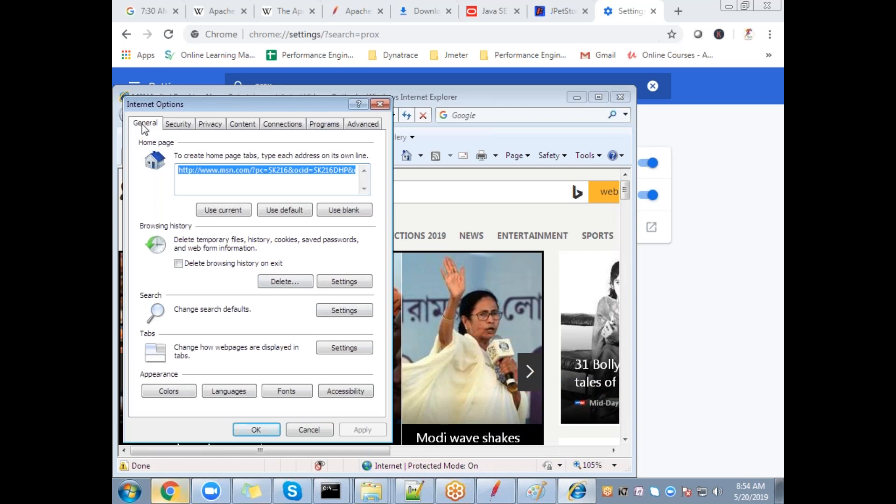
click(279, 125)
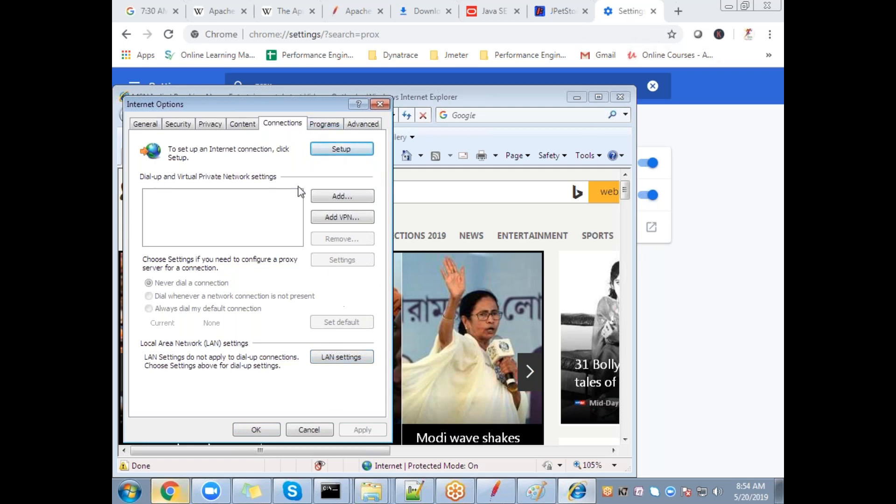
click(380, 105)
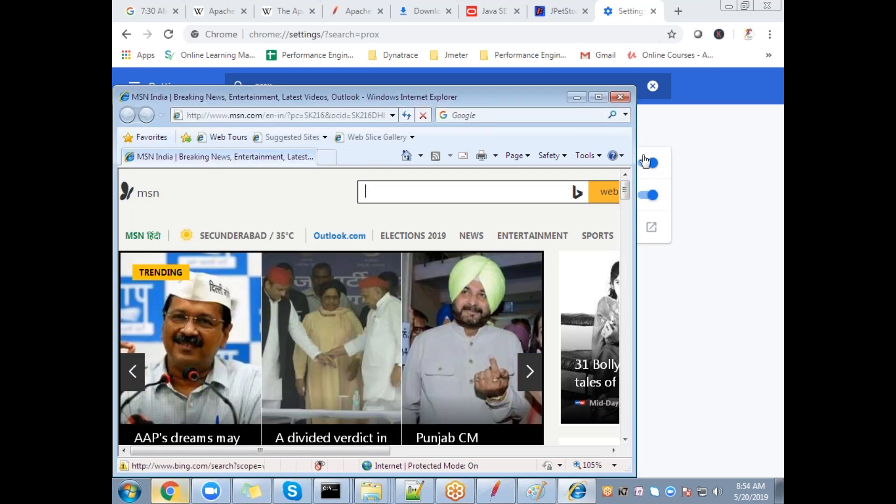
click(620, 97)
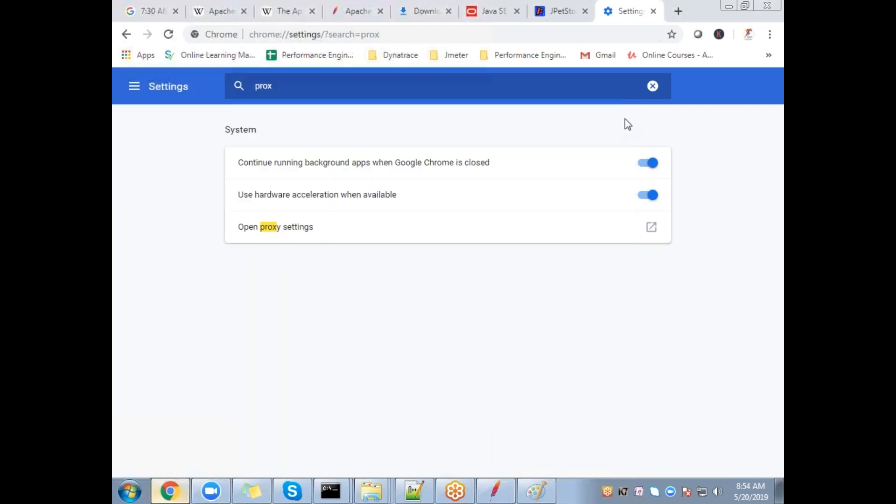
Step: Enable the LAN proxy server at localhost, port 8888, in Internet Properties' LAN settings
click(267, 233)
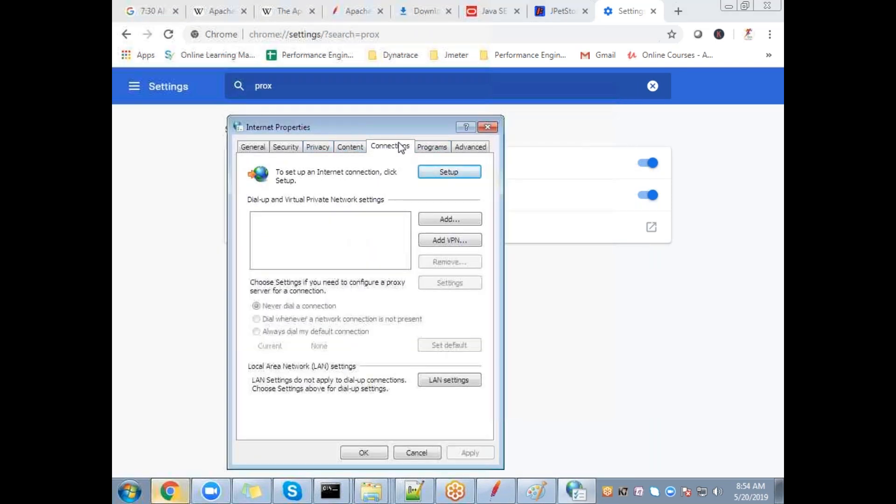
click(435, 381)
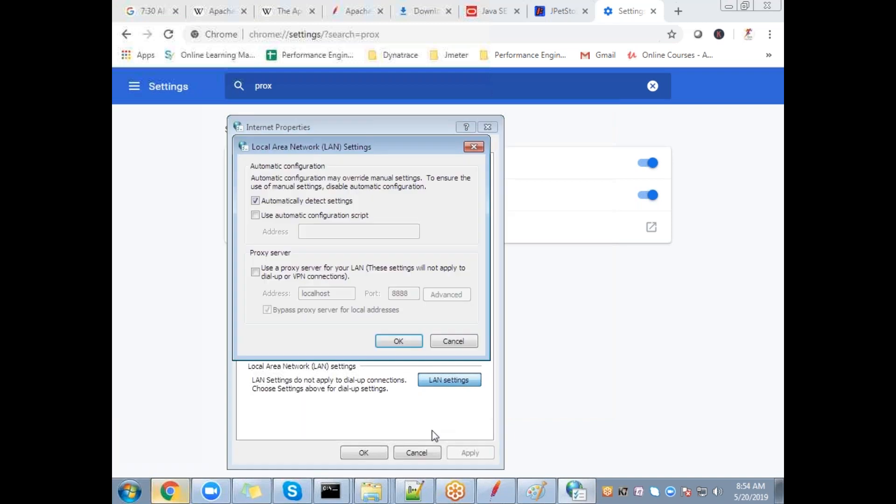
drag(344, 140, 340, 84)
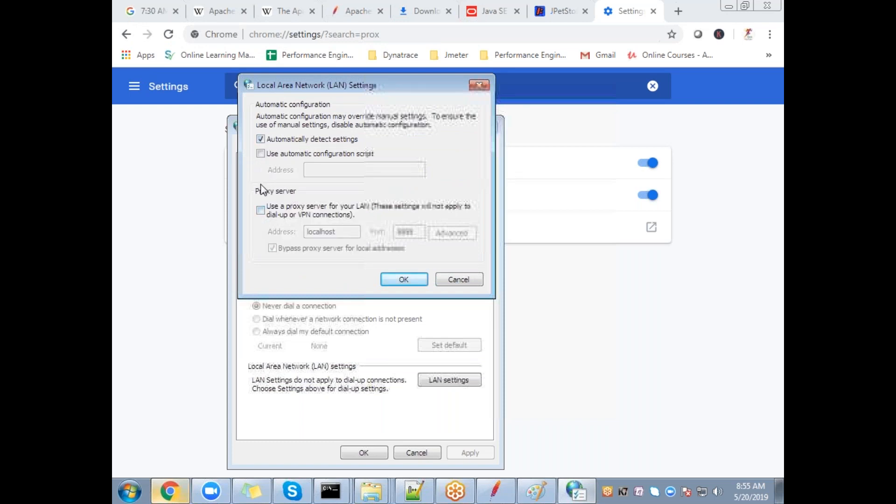
click(261, 212)
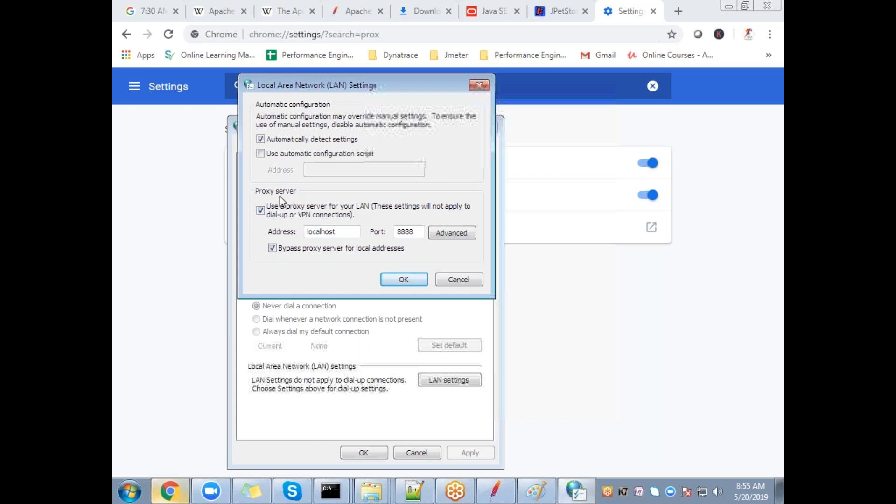
drag(354, 232, 300, 236)
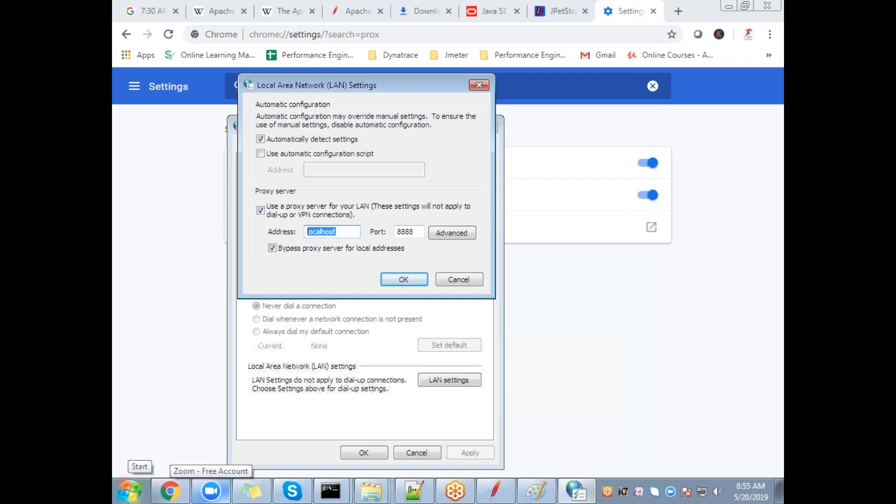
click(129, 491)
click(170, 457)
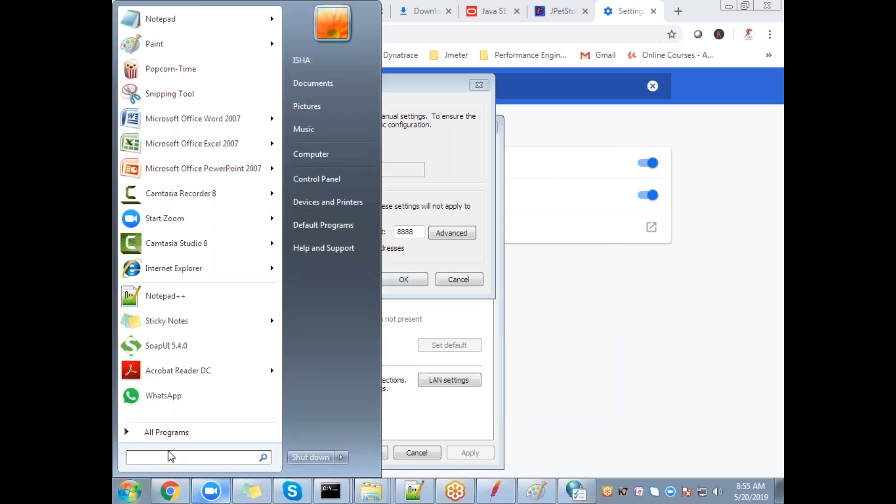
Step: Open Command Prompt with cmd and run ipconfig and ping
text(cmd)
key(Return)
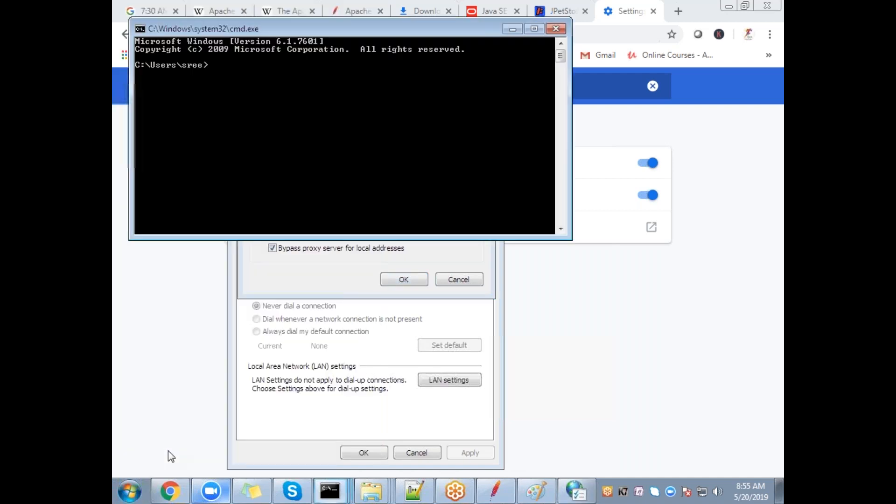
text(ipconfi)
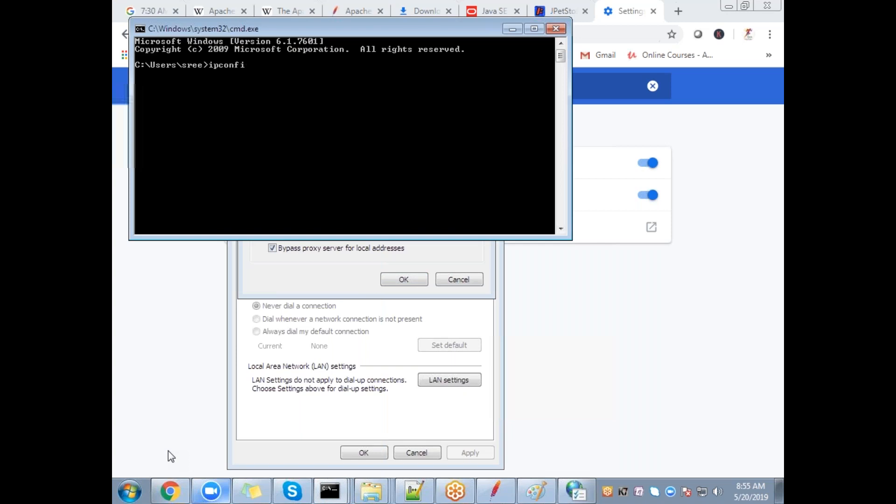
text(g)
key(Return)
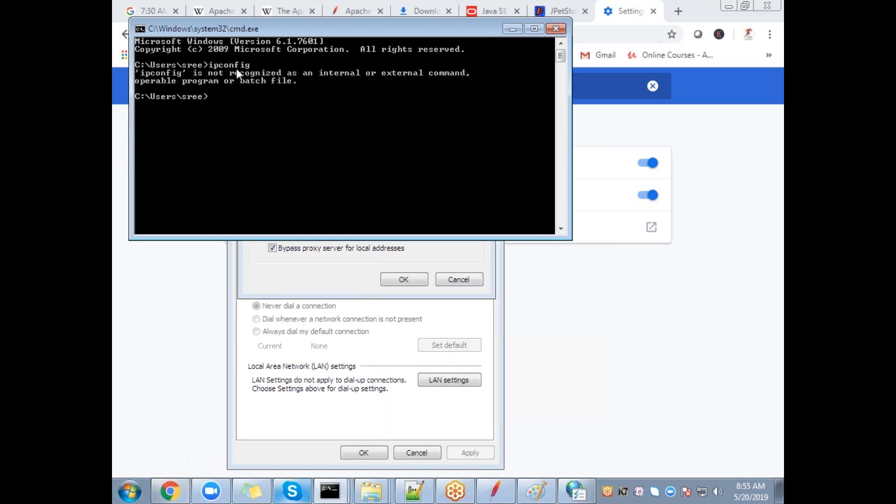
text(ping)
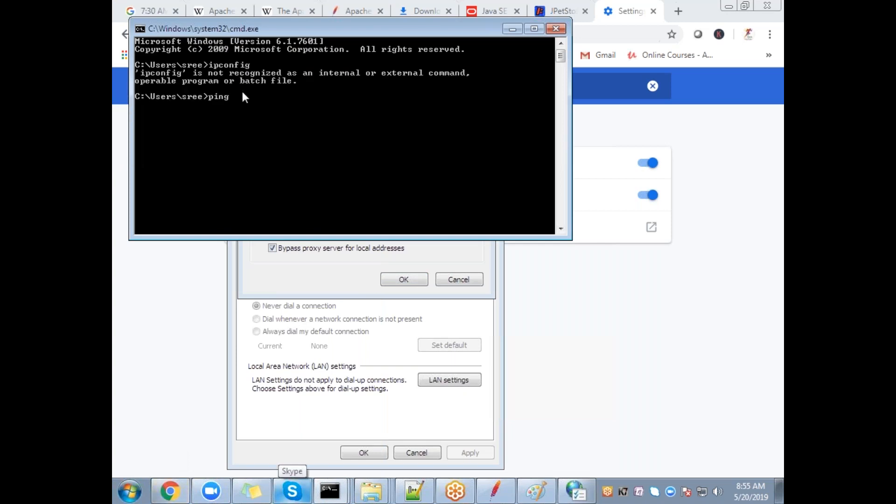
key(Return)
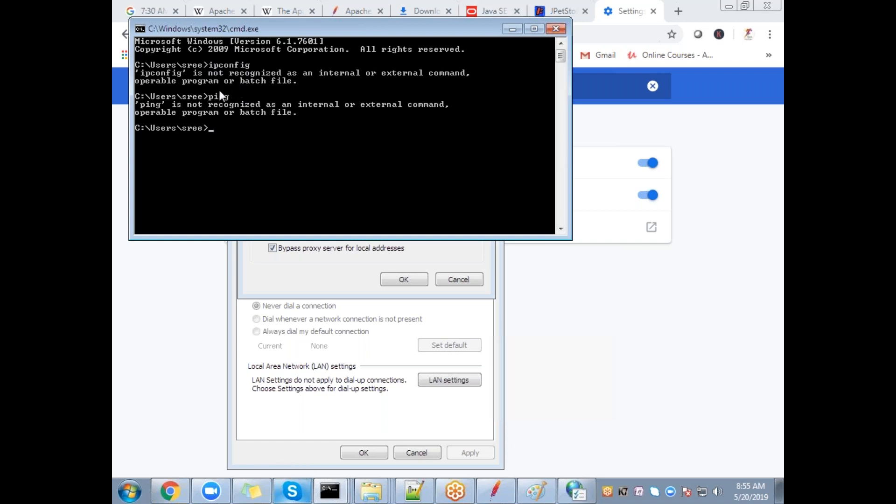
Step: Move up to the C:\ root with cd.. twice, rerun ipconfig, then close the console and select localhost
text(cd..)
key(Return)
text(cd..)
key(Return)
text(ipconfig)
key(Return)
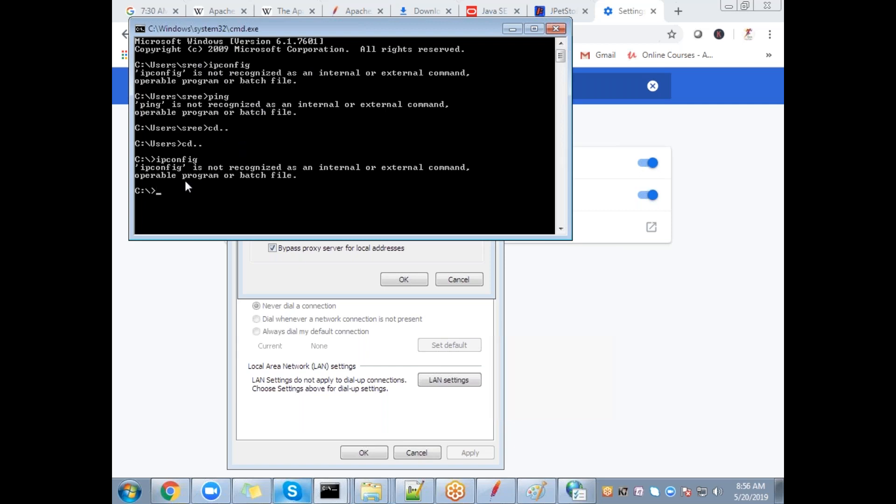
click(555, 30)
drag(337, 232, 292, 238)
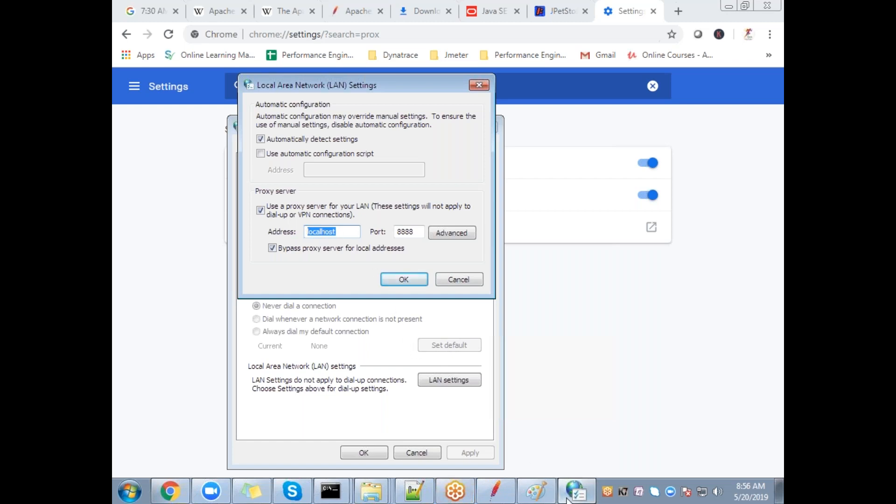
Step: Open the Computer's System properties from the Start menu to see the computer name
click(129, 489)
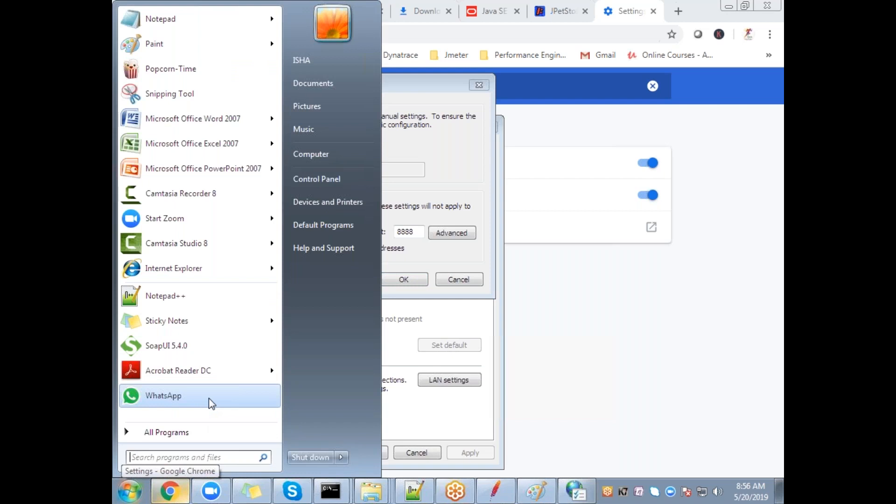
click(459, 133)
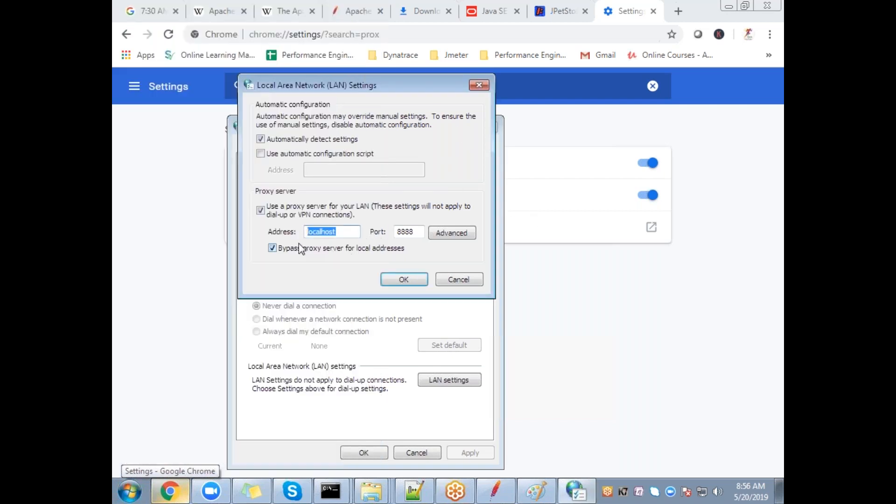
click(129, 492)
right_click(361, 161)
click(413, 272)
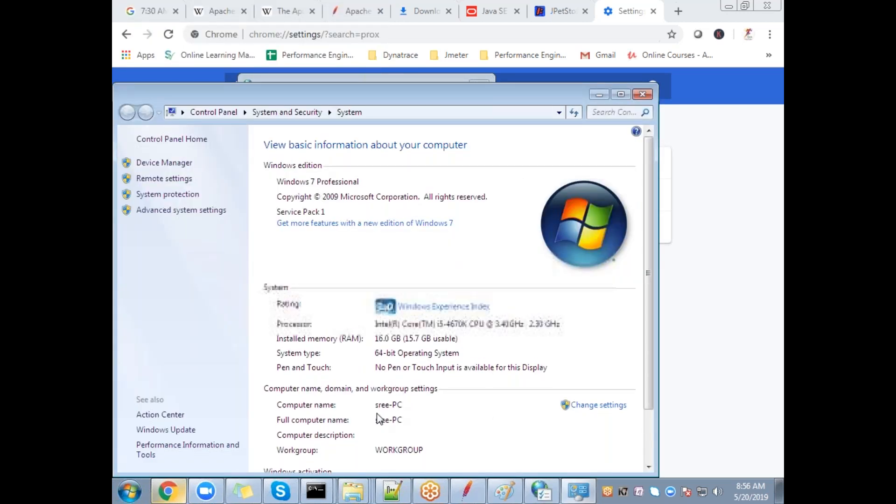
drag(438, 103, 505, 19)
Step: Enter the computer name as the LAN proxy address, compare it with System info, then clear it
click(459, 417)
text(Sree-PC)
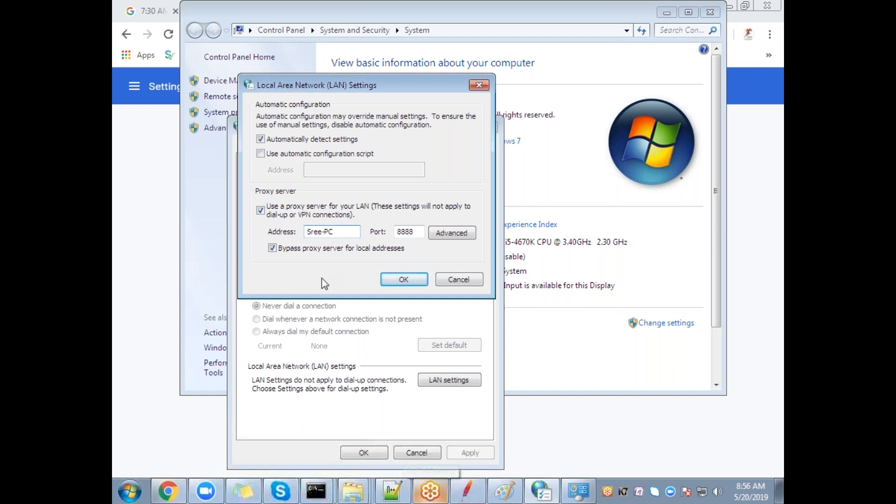
drag(341, 231, 307, 234)
key(alt+Tab)
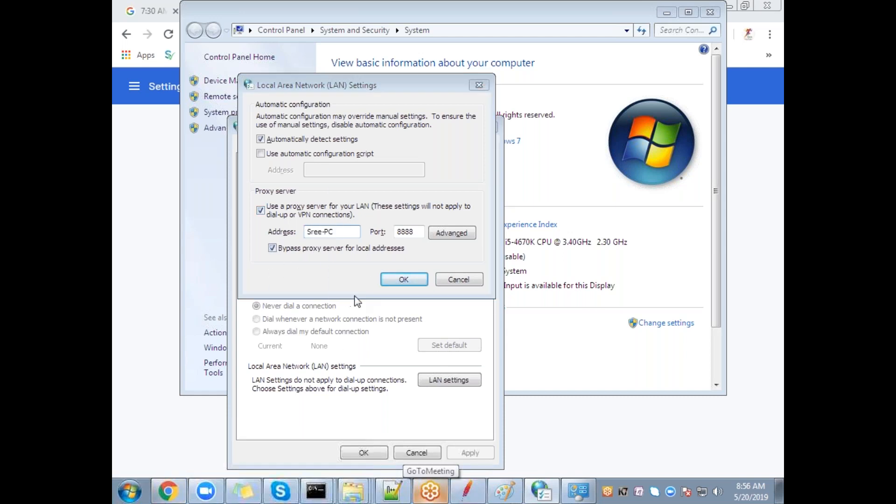
key(alt+Tab)
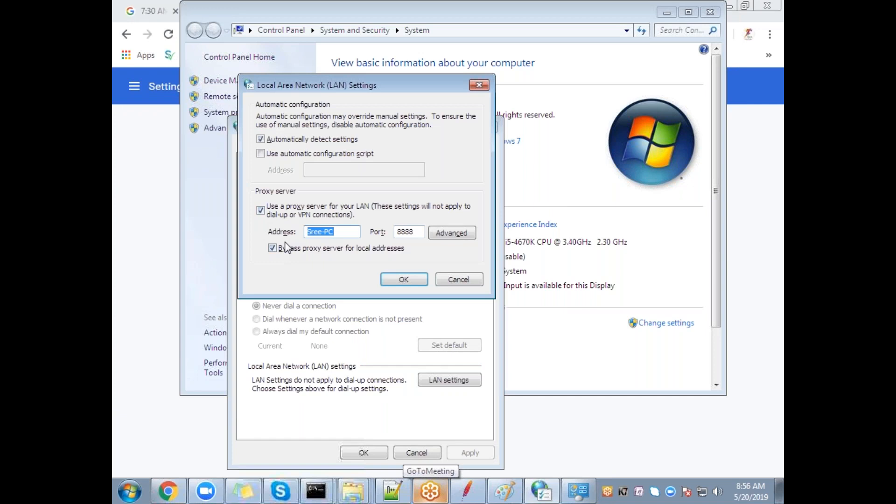
key(alt+Tab)
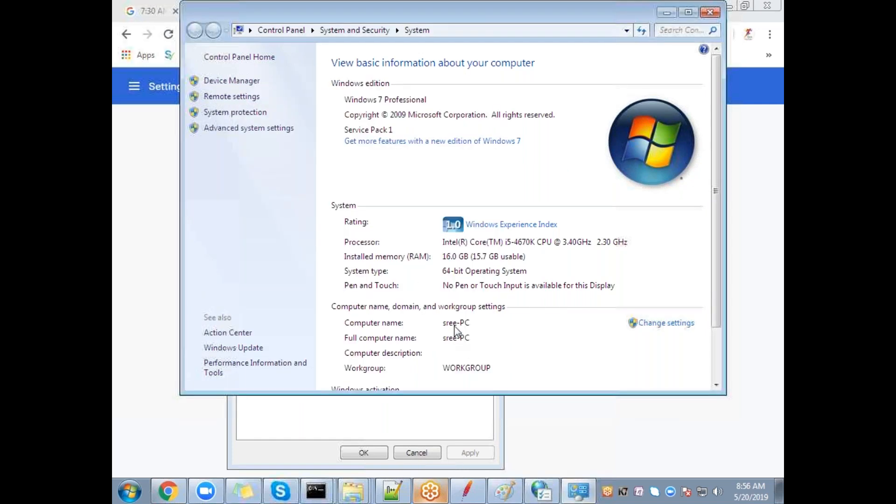
key(alt+Tab)
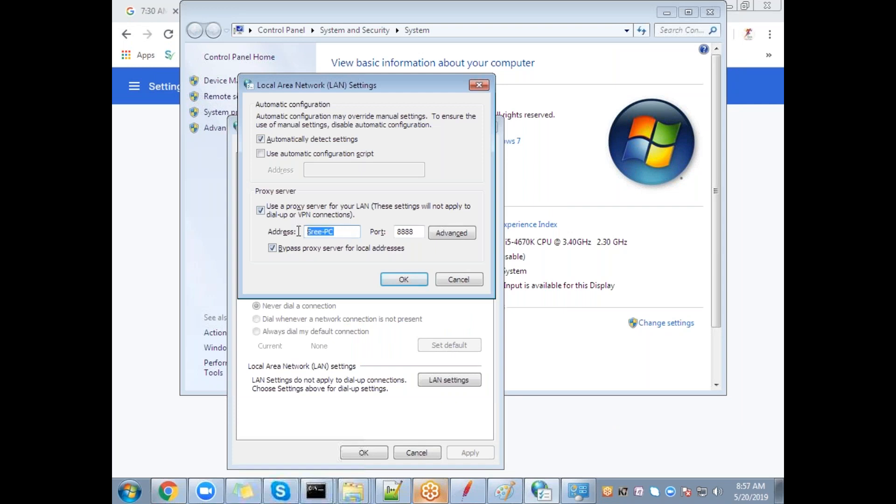
key(BackSpace)
Step: Keep the proxy on port 8888 bypassing local addresses, confirm both dialogs, and close System
drag(421, 233, 404, 226)
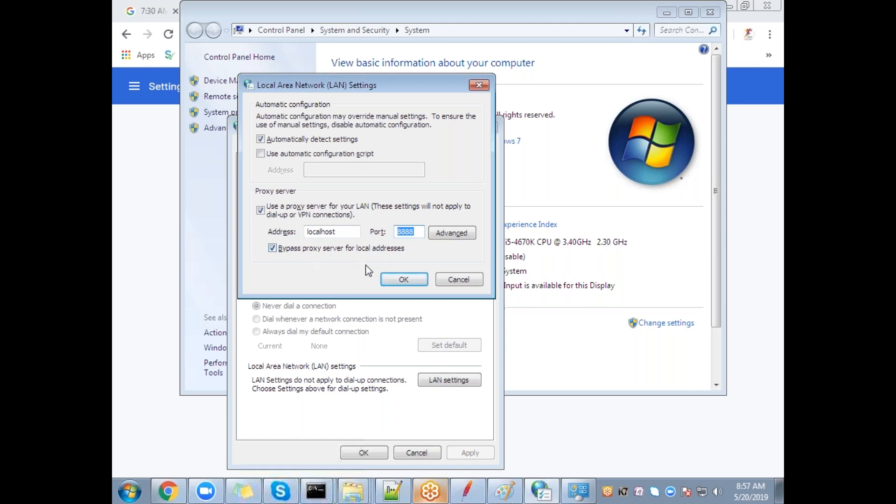
click(276, 252)
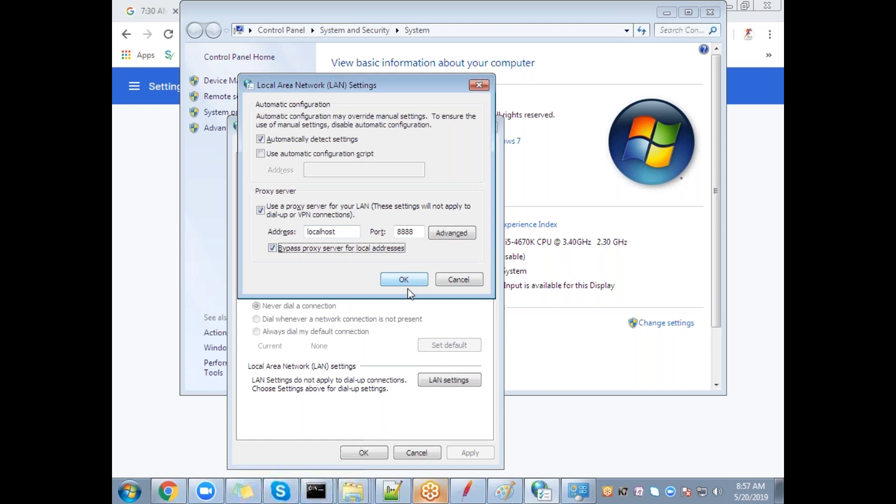
click(395, 281)
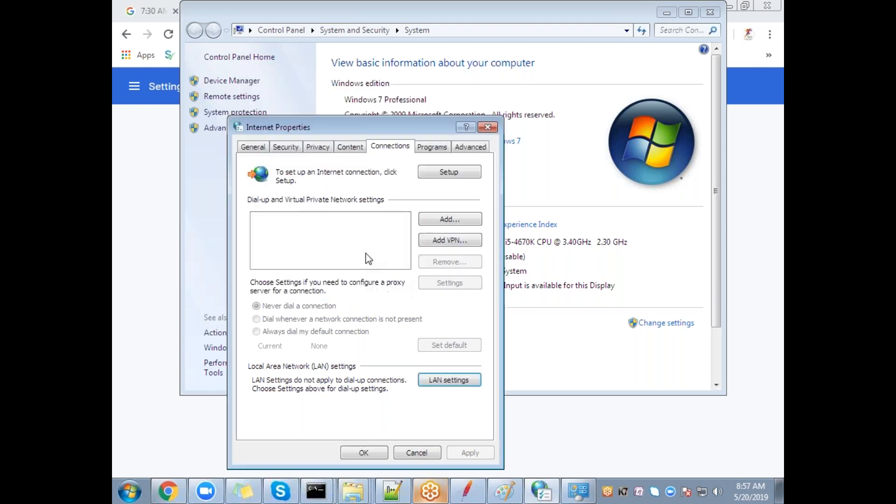
click(361, 452)
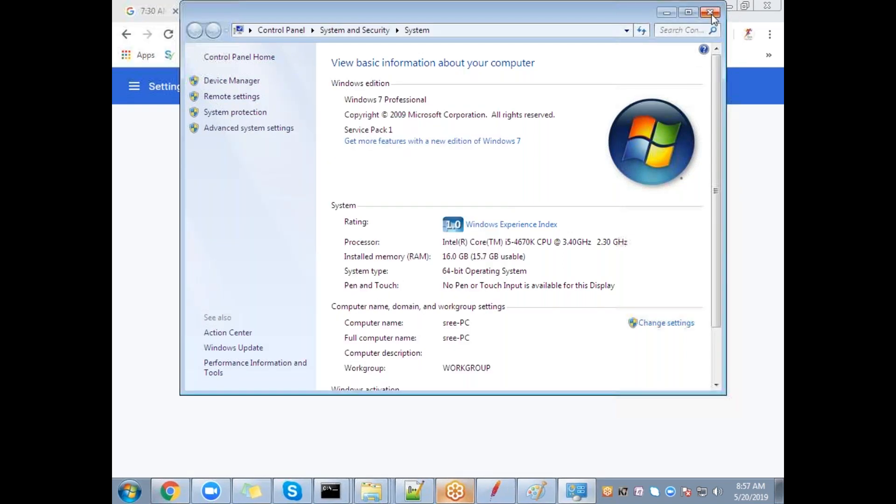
click(710, 12)
Step: In Notepad++, add a 'Record using Jmeter' heading with a dashed underline below the Blazemeter line
key(alt+Tab)
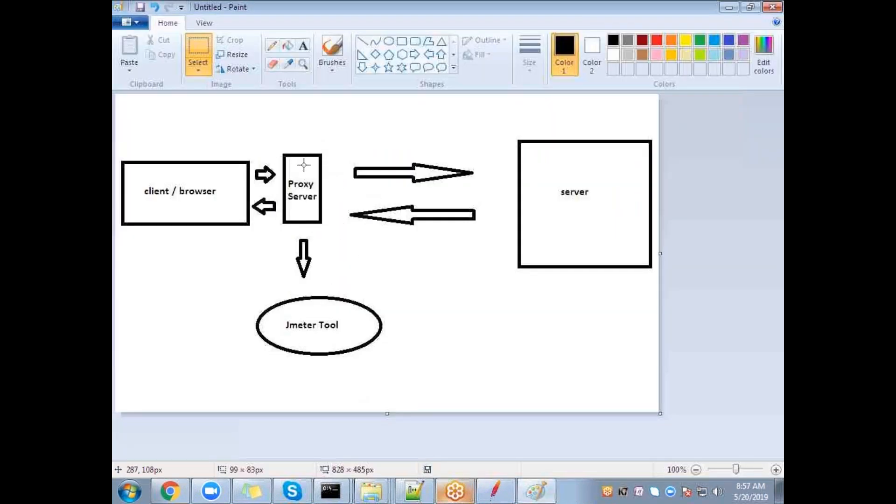
click(411, 492)
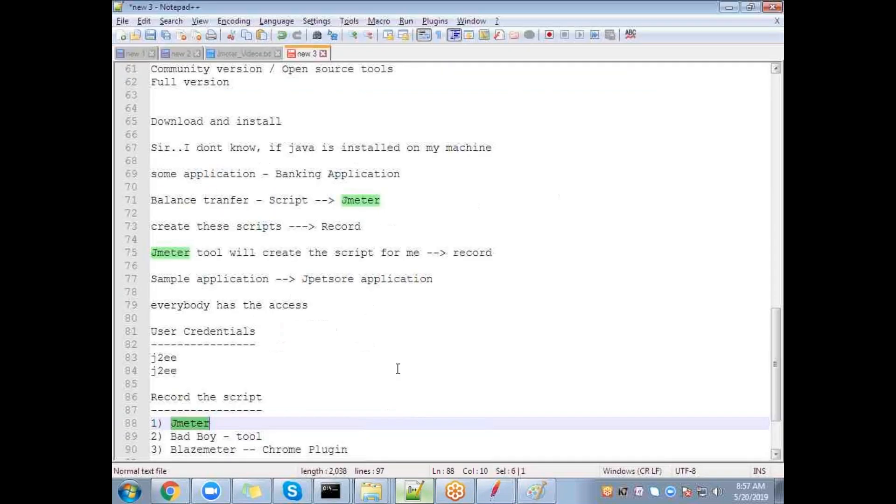
scroll(396, 368, down, 2)
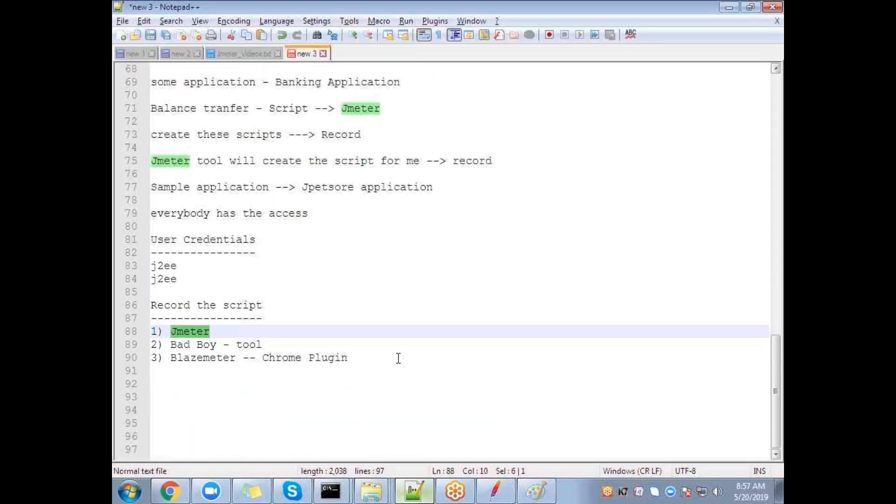
click(397, 356)
key(Return)
key(Return)
text(Re )
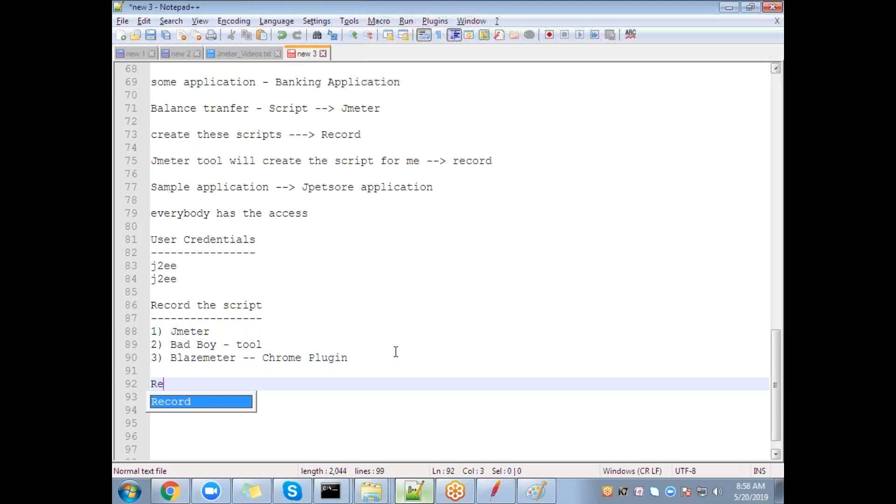
text(ord using Jmeter)
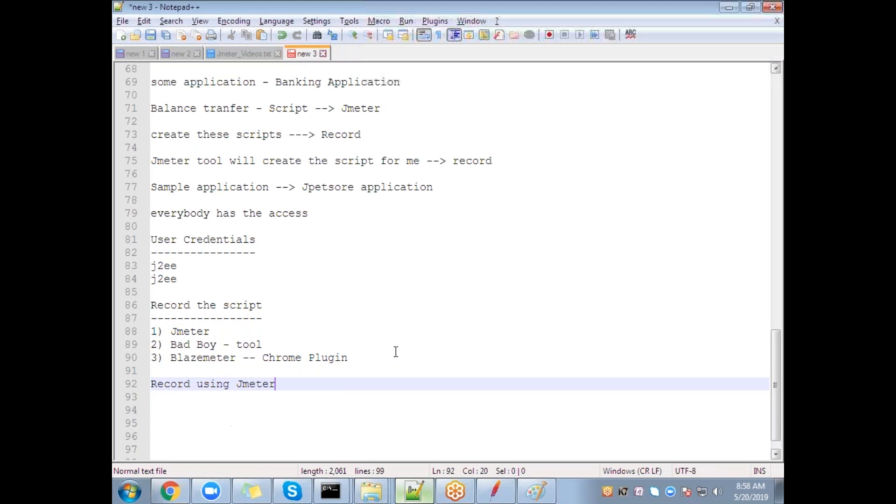
key(Return)
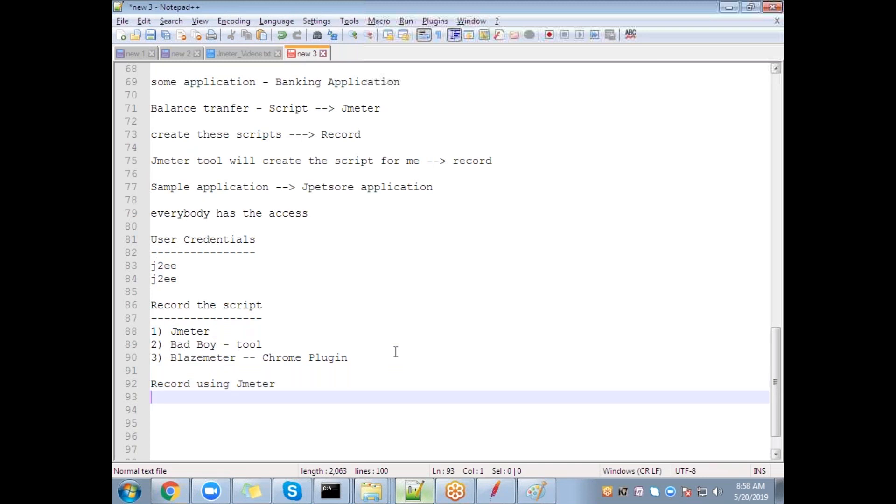
text(-------------------)
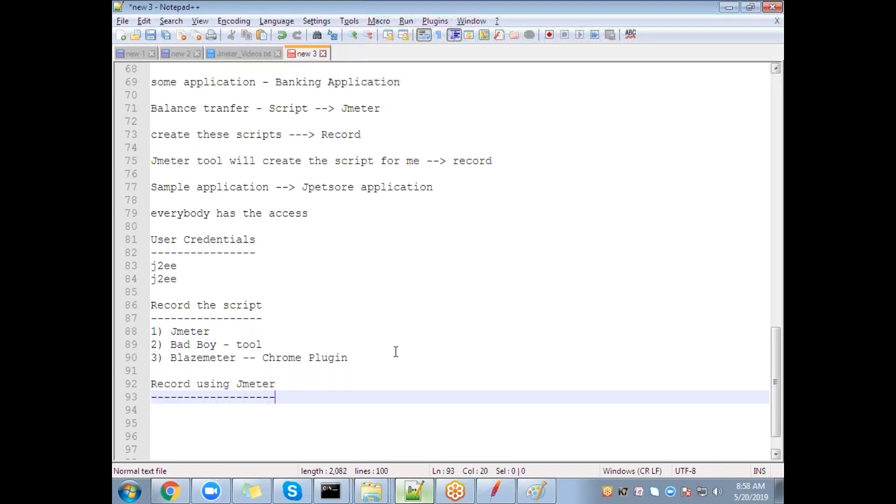
key(Return)
Step: Write step '1) Define proxy Server' followed by '----> From internet Options'
text(1) Define proxy Server)
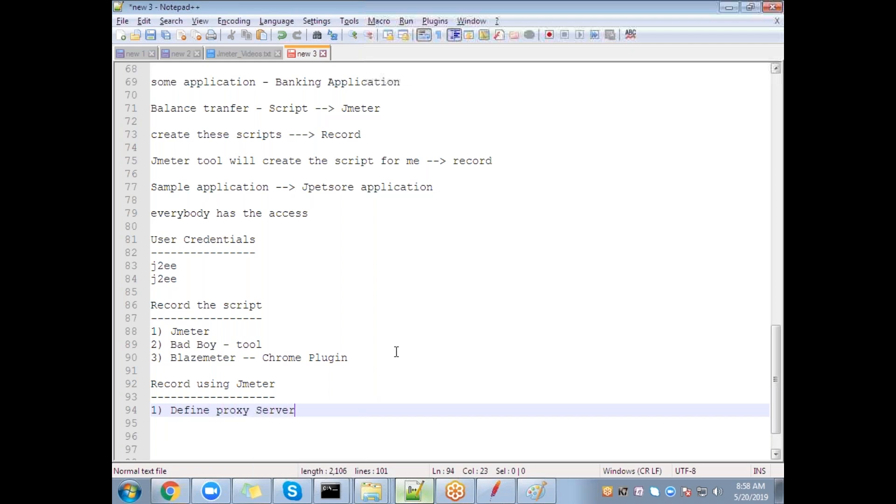
key(Return)
text(---)
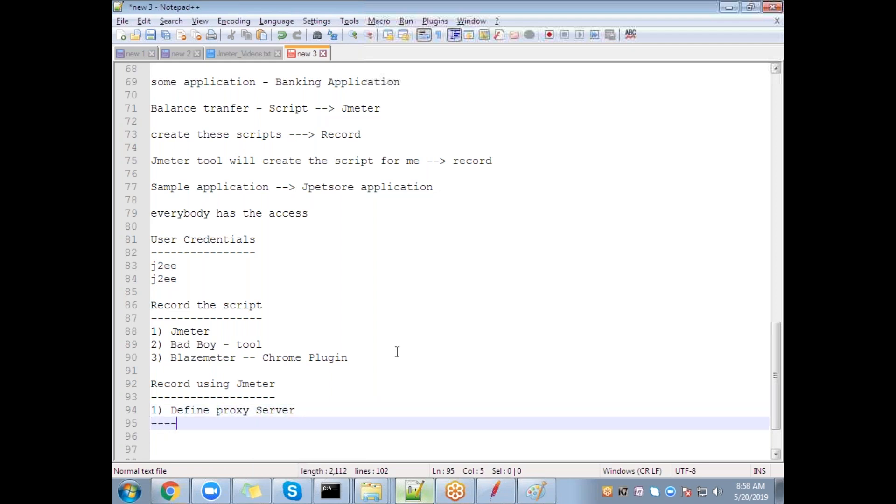
text(-> From inter)
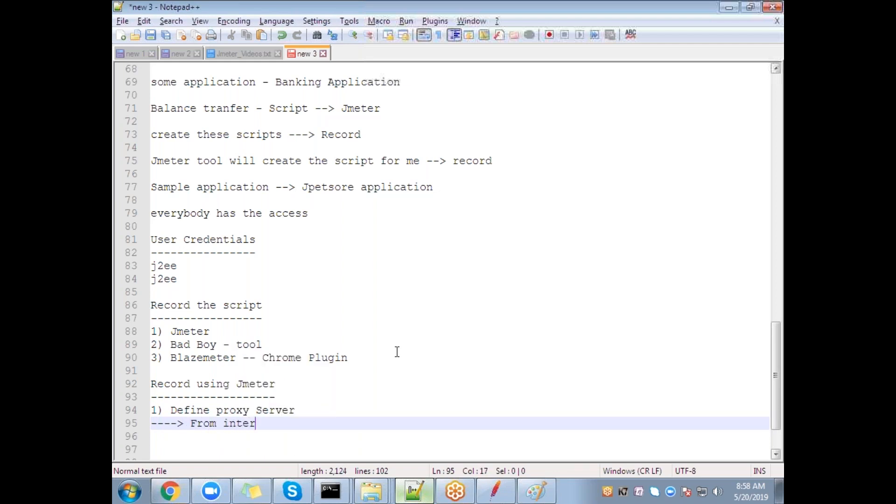
text(net Options)
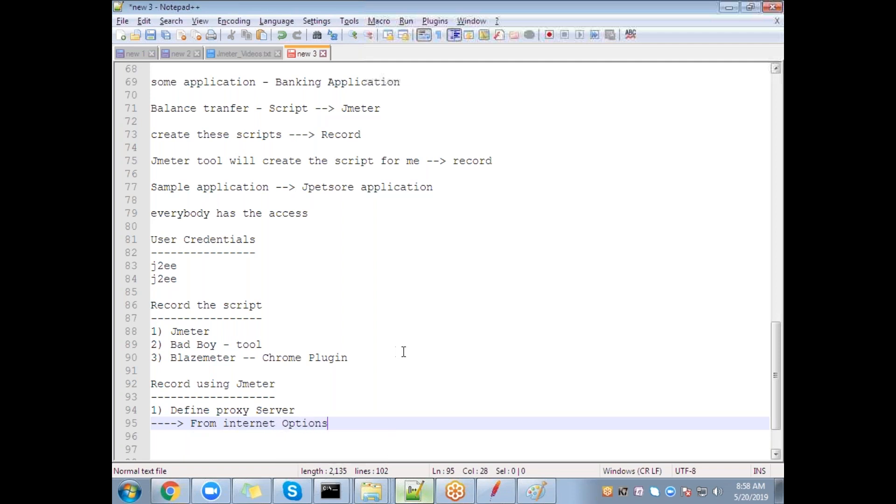
click(170, 491)
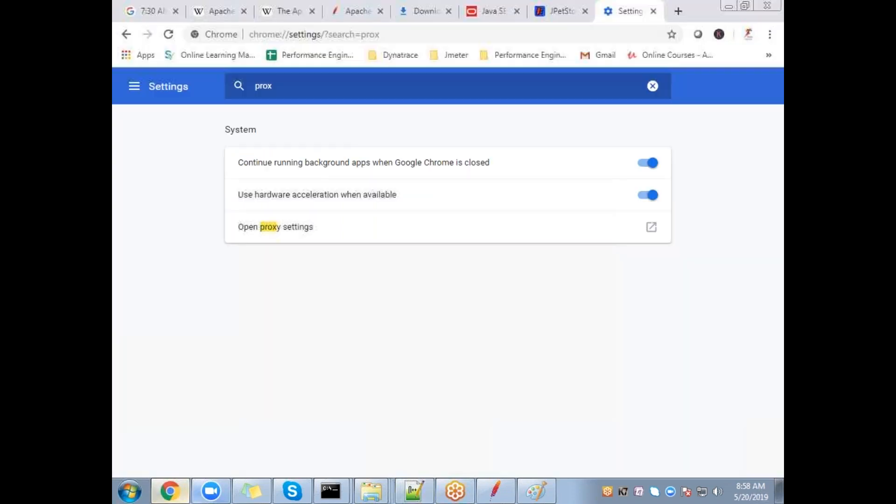
Step: Check Internet Properties, then change the note's 'Options' to 'Properties ---> Connection'
click(279, 228)
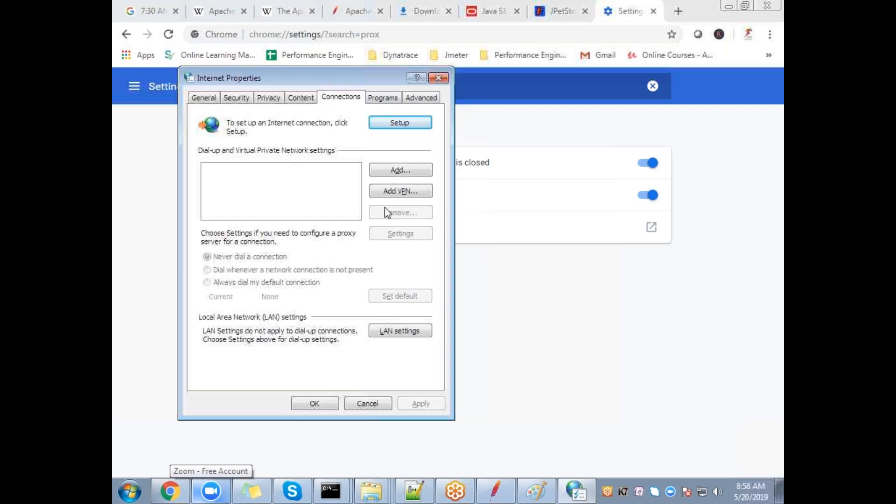
click(387, 403)
click(414, 491)
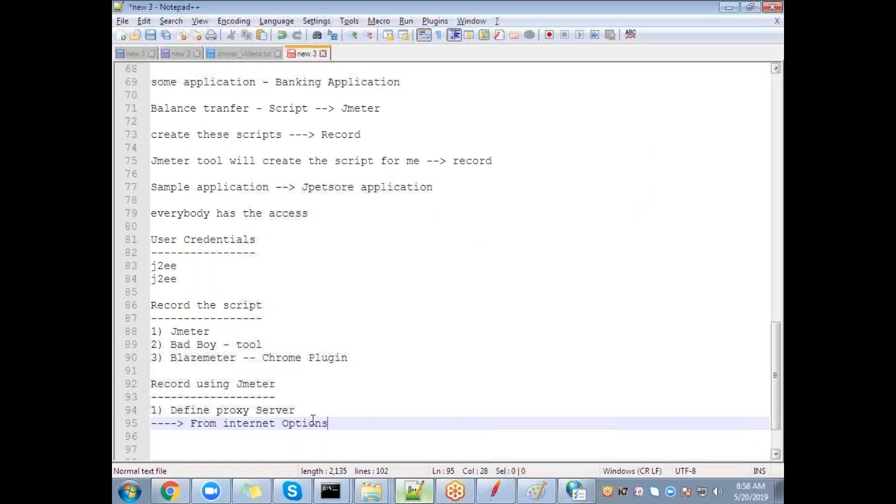
double_click(315, 423)
text(P)
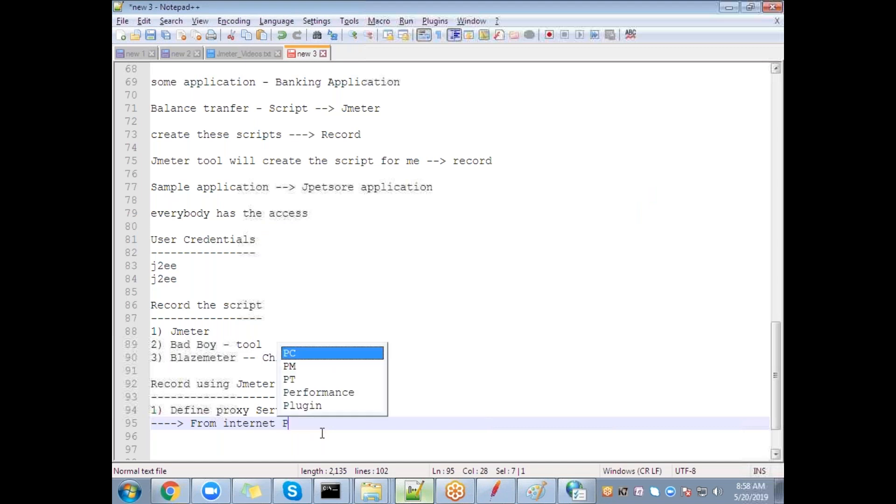
text(roper)
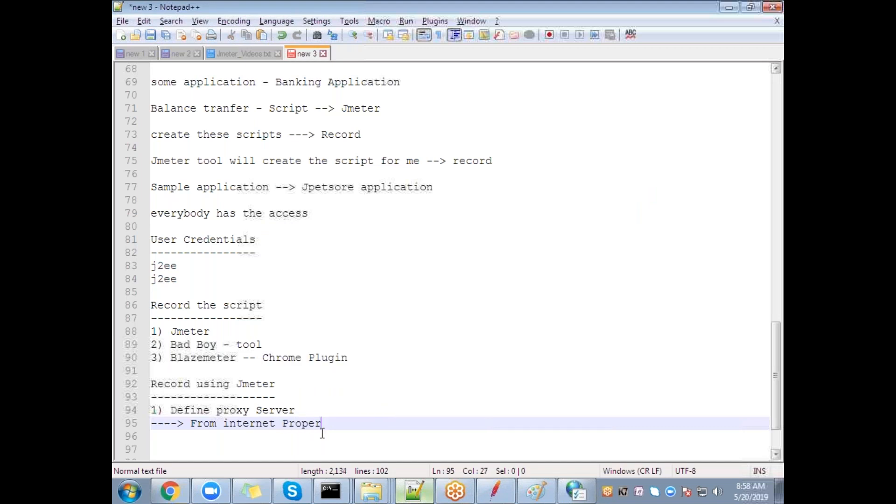
text(ties ---> Connection)
Step: Reopen the LAN proxy settings from Chrome and close them unchanged at localhost port 8888
key(alt+Tab)
click(303, 226)
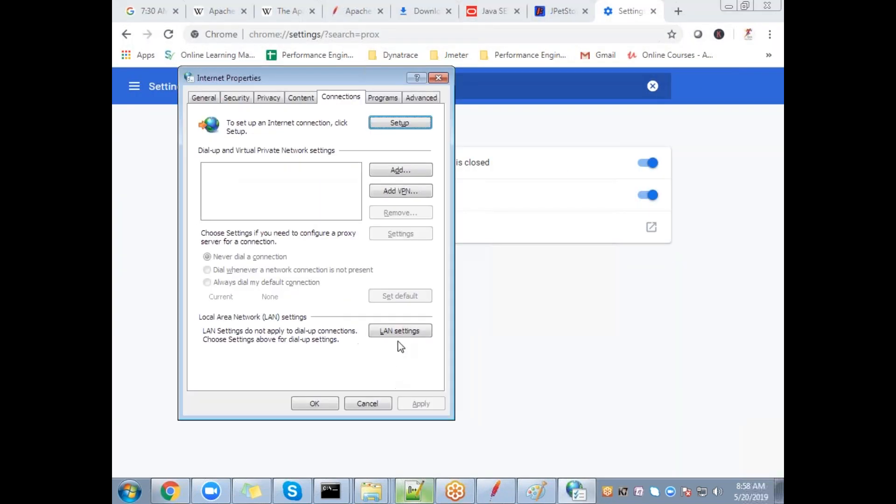
click(401, 331)
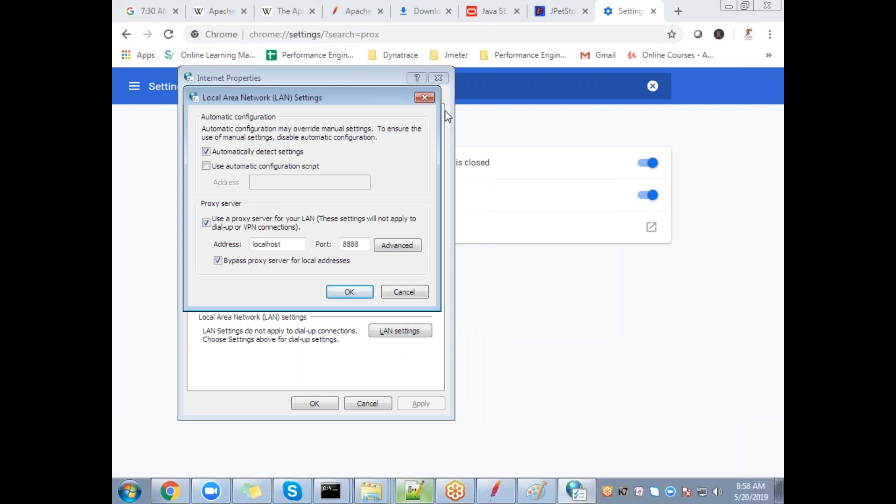
click(425, 97)
click(439, 77)
Step: Append '--> LAN Setting' to line 95 and add step '2) Configure my Jmeter tool to capture the traffic from this proxy Server'
key(alt+Tab)
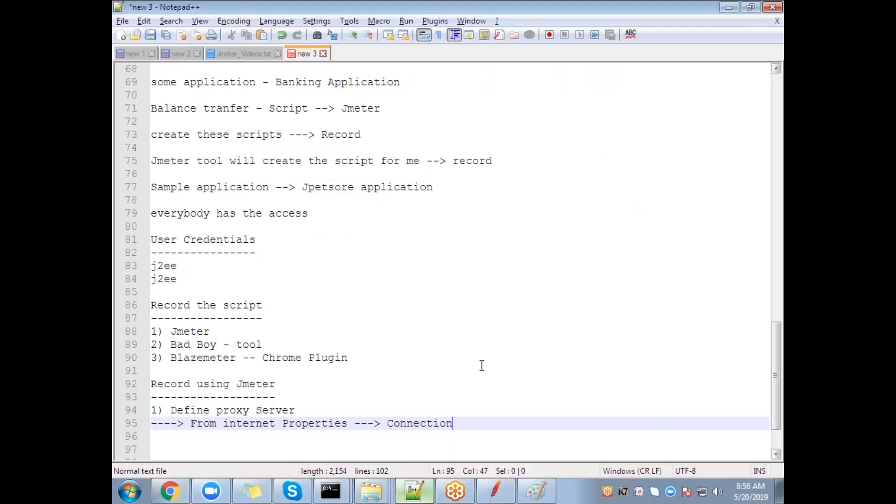
text(--> LAN Setting)
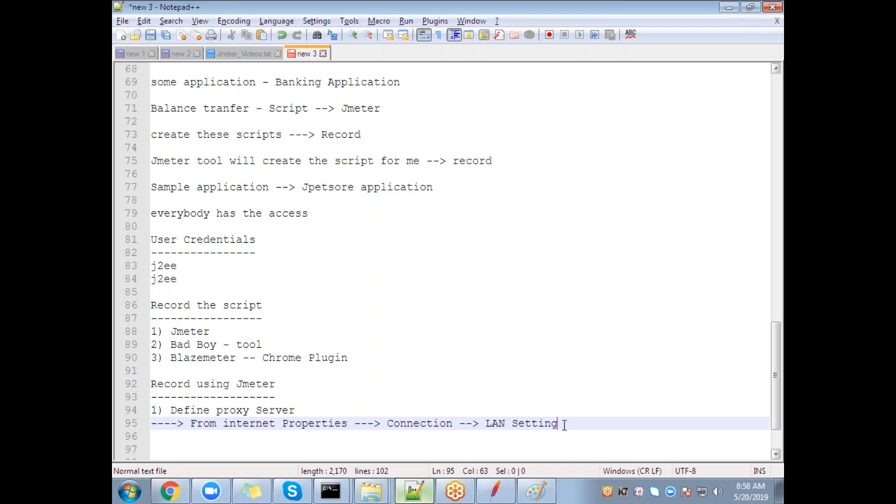
key(Return)
key(Return)
text(2) )
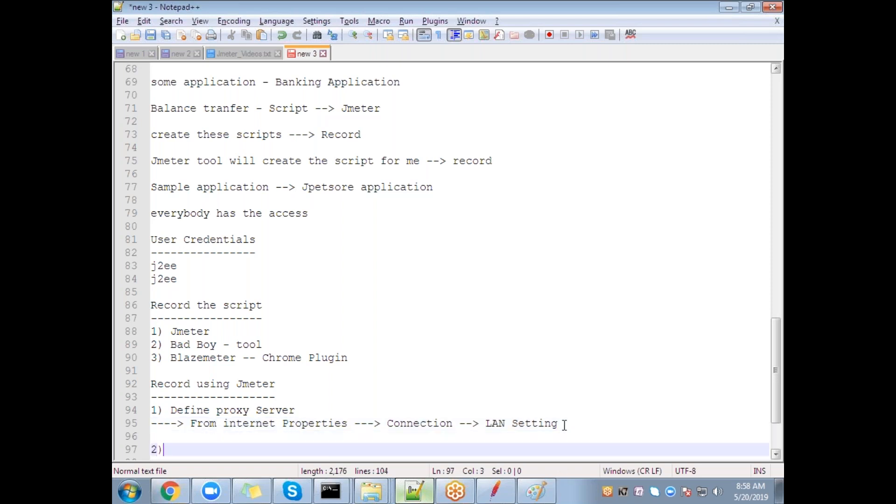
text(Configure my Jmeter )
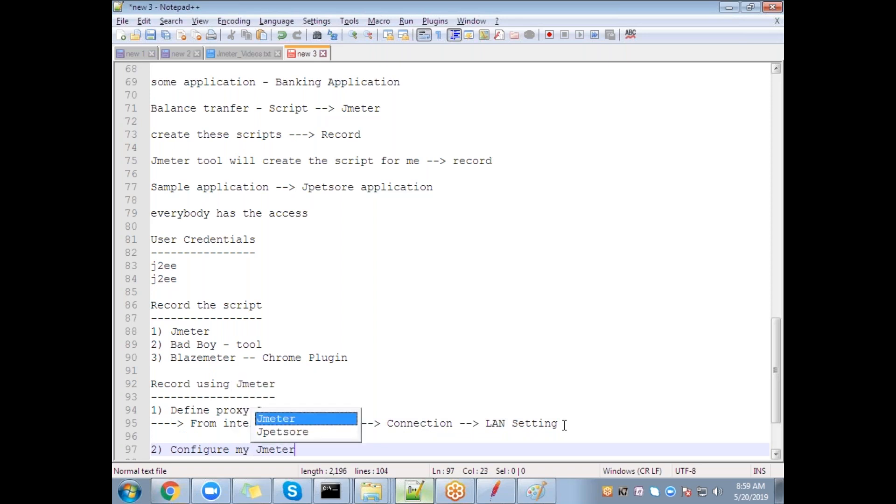
text(tool t)
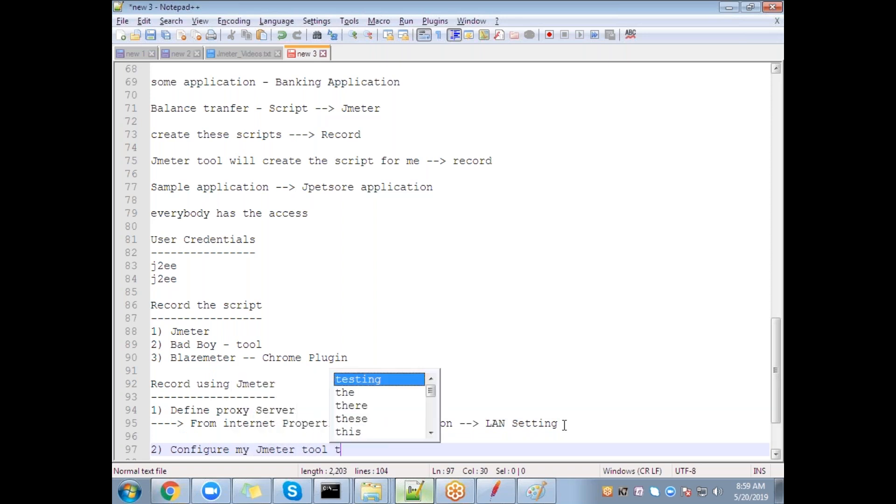
text(o capture t)
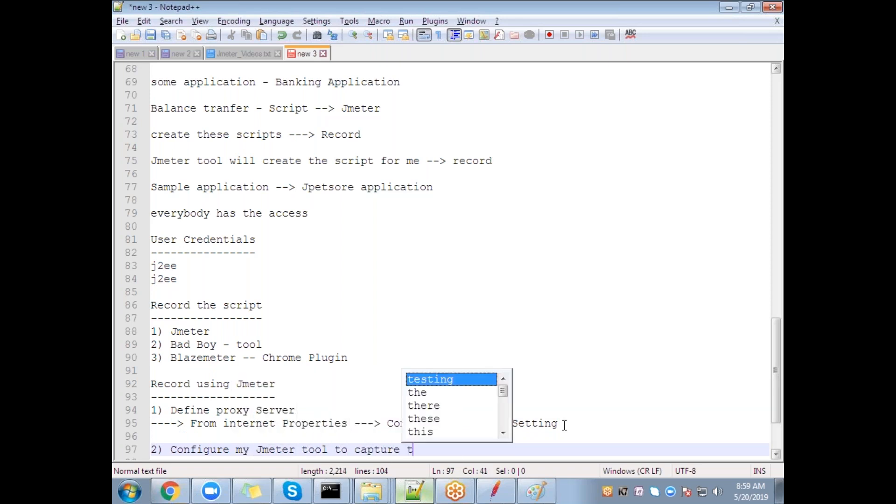
text(he traffic)
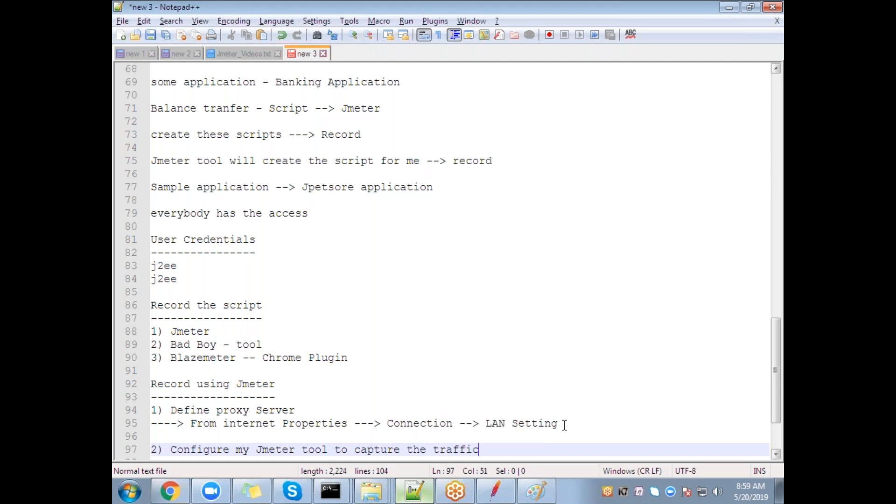
text( from this pro)
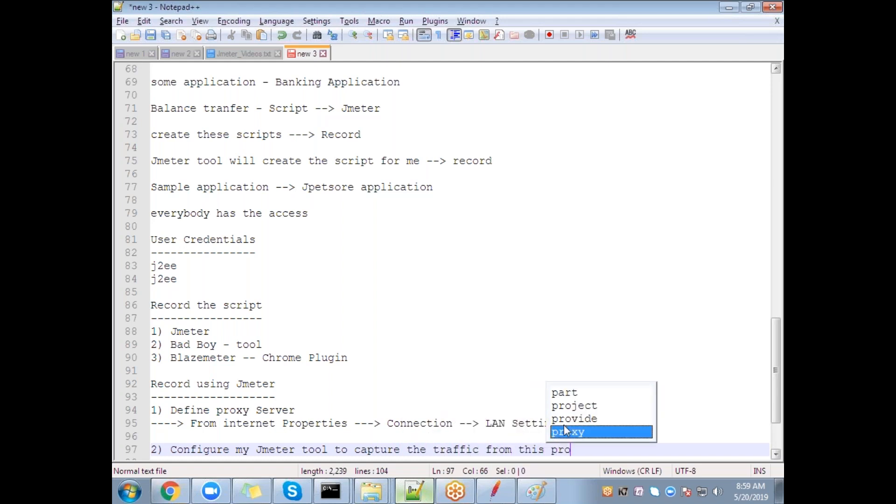
text(xy Server)
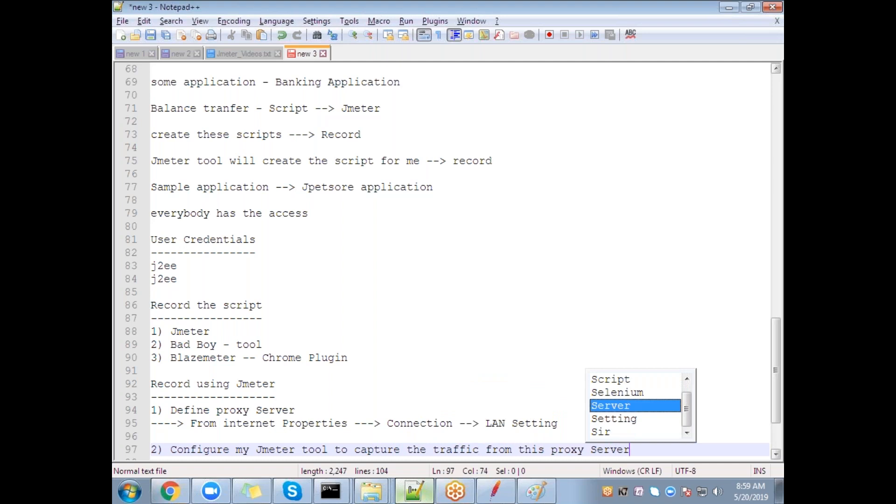
click(461, 385)
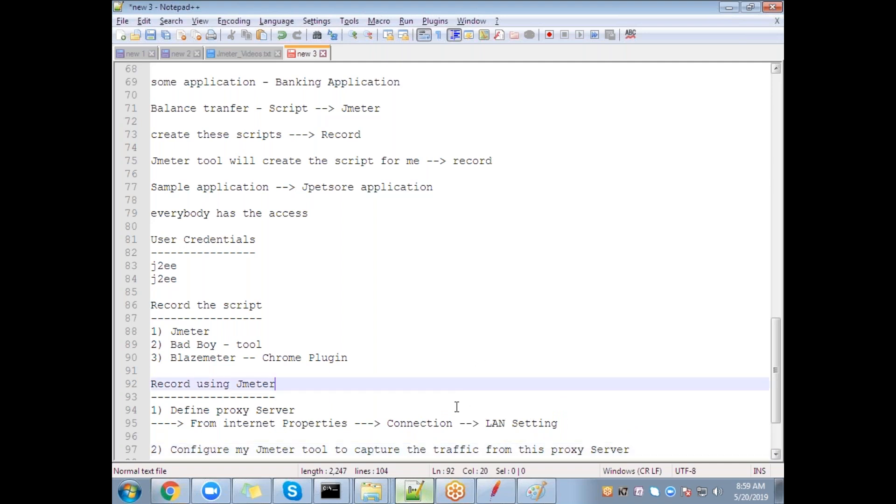
double_click(475, 450)
click(536, 491)
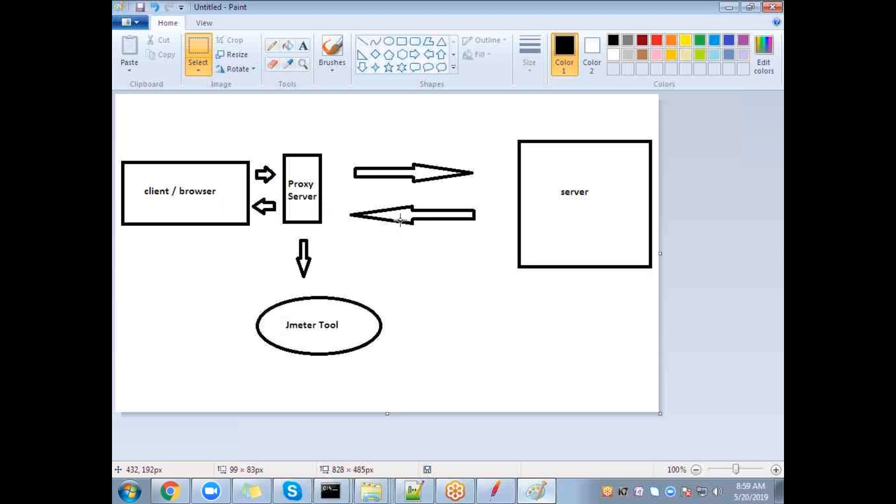
Step: Glance at the 'Configure' note, then confirm the JMeter recorder's port is 8888
key(alt+Tab)
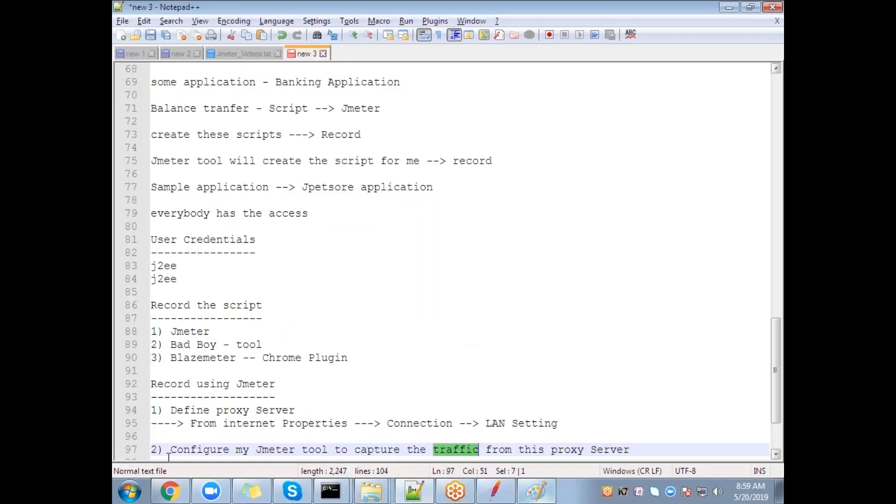
drag(170, 449, 232, 449)
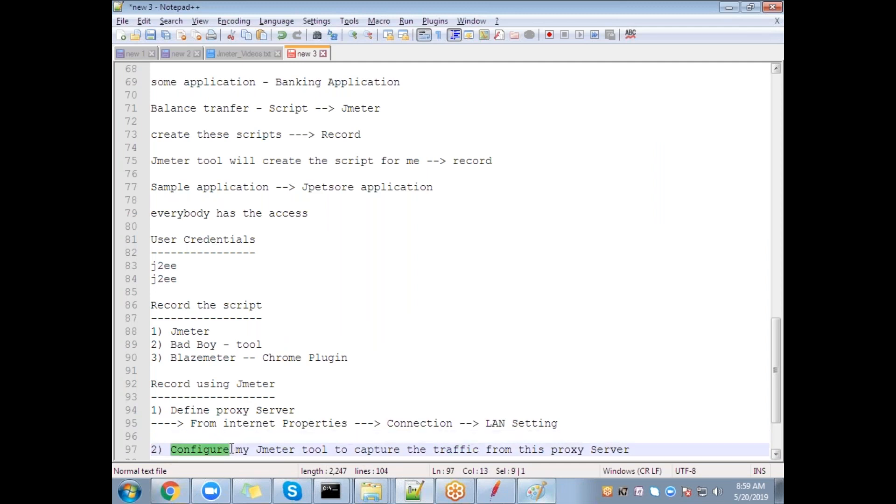
click(512, 481)
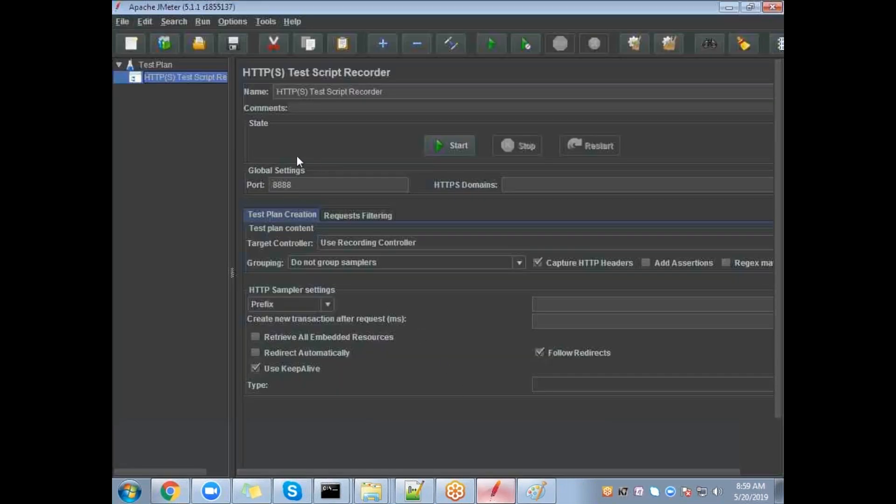
mouse_move(291, 185)
mouse_down()
mouse_move(275, 186)
mouse_move(303, 185)
mouse_move(277, 187)
mouse_up()
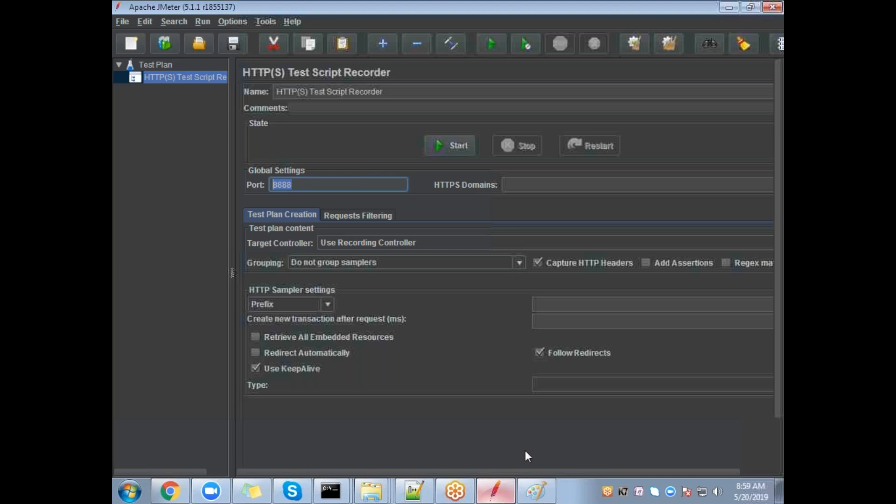
Step: Open the system proxy LAN settings from Chrome and point out proxy port 8888
click(170, 492)
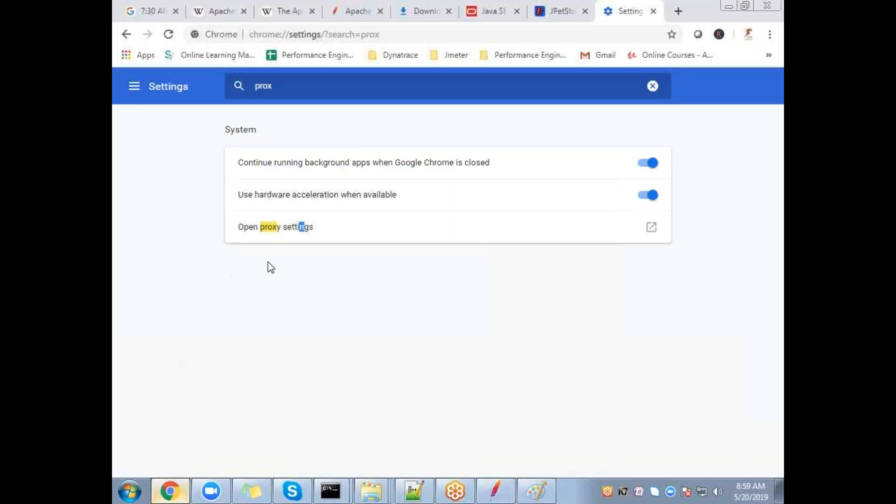
click(285, 230)
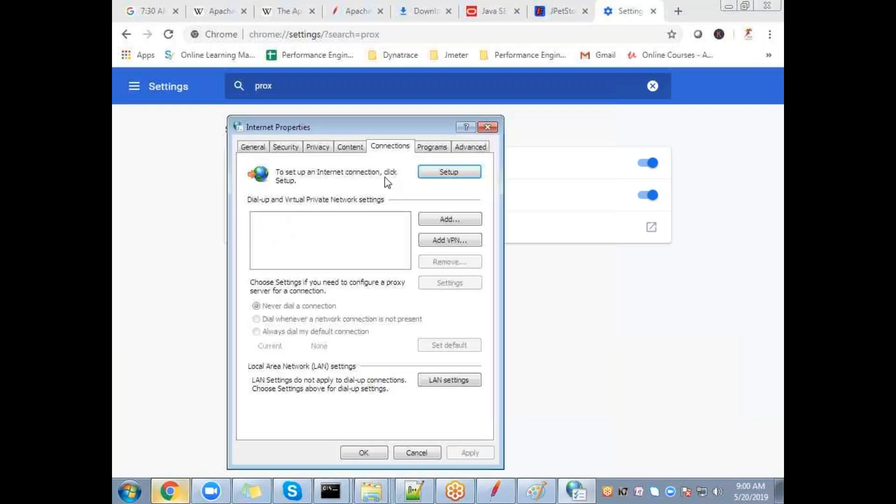
click(456, 384)
click(467, 388)
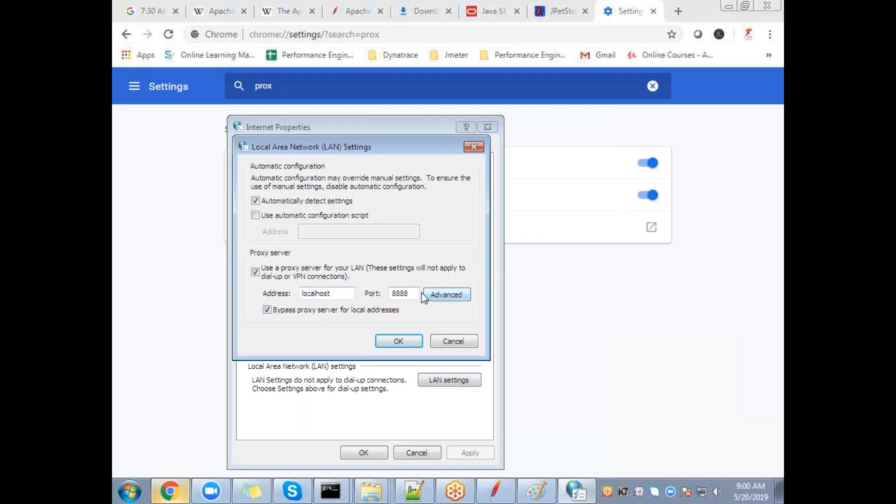
drag(409, 293, 400, 290)
Step: Copy the LAN proxy address 'localhost' into the recorder's HTTPS Domains field
key(alt+Tab)
key(alt+Tab)
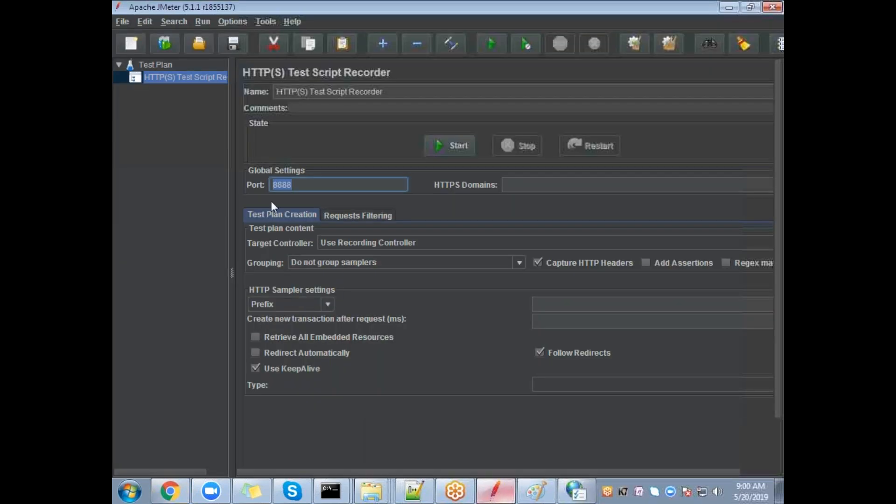
double_click(297, 186)
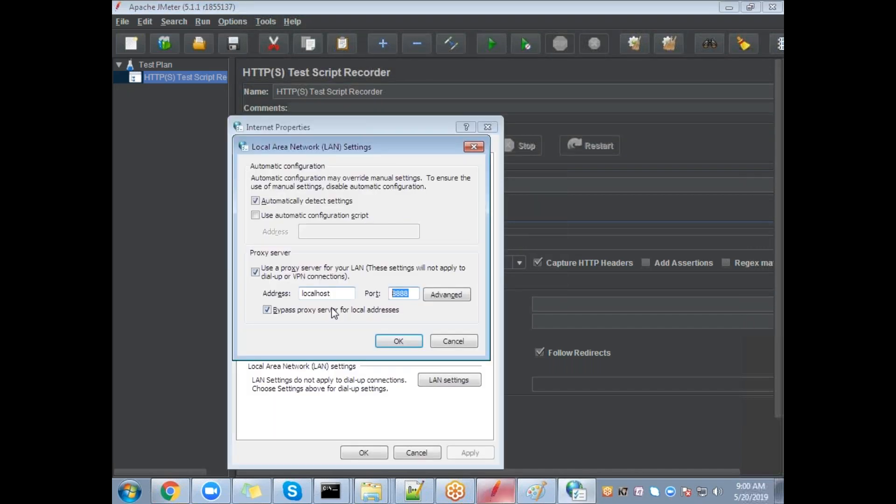
drag(345, 294, 282, 279)
key(ctrl+c)
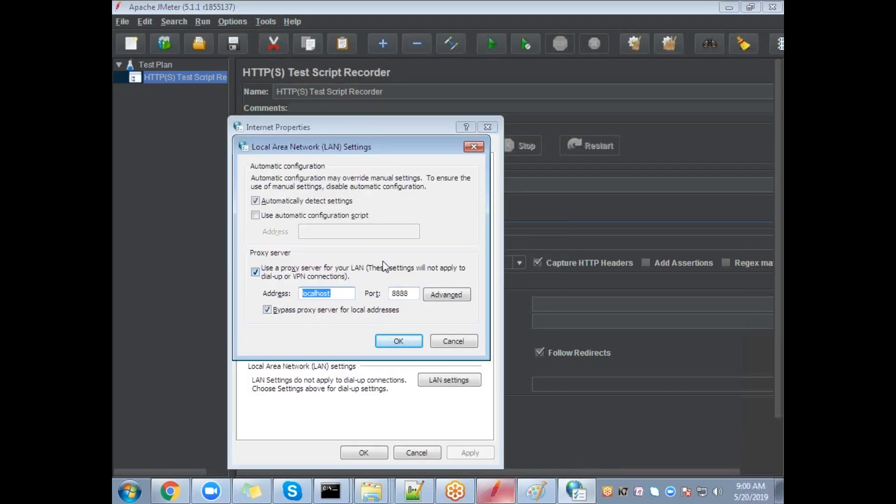
click(534, 248)
click(537, 186)
key(ctrl+v)
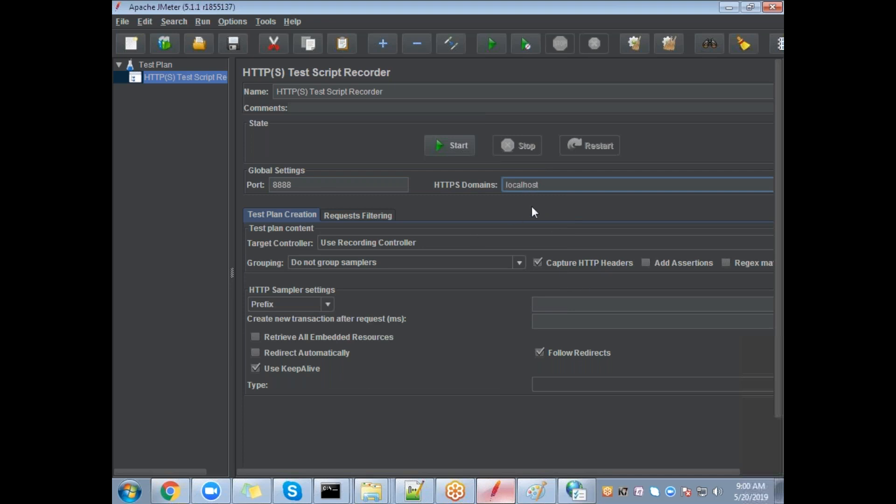
key(alt+Tab)
key(alt+Tab)
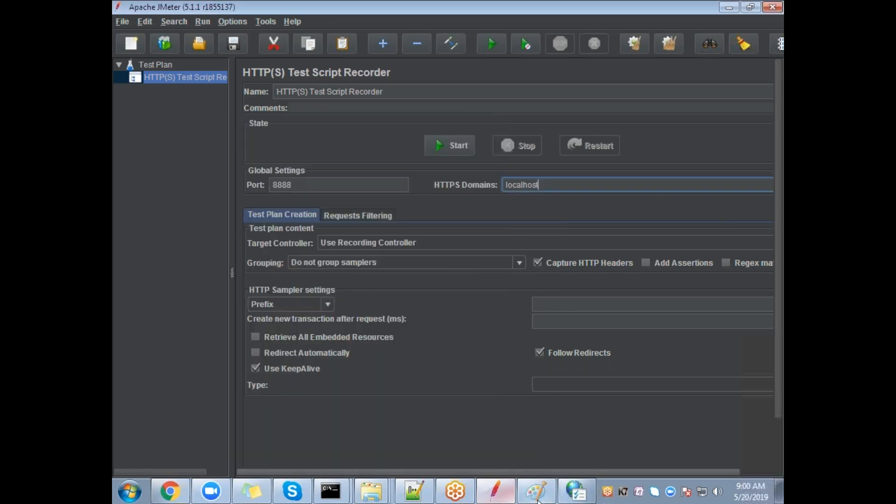
click(532, 496)
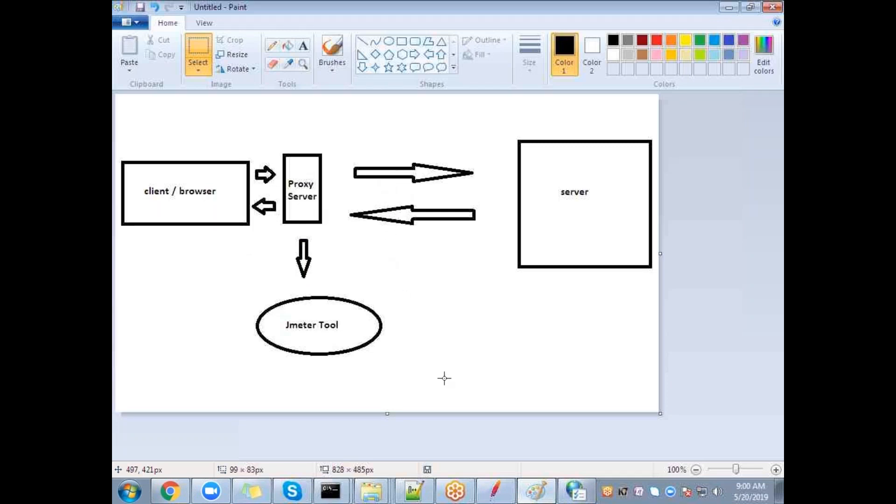
Step: Review the recorder's port 8888 and HTTPS domain localhost in JMeter
click(496, 491)
double_click(276, 186)
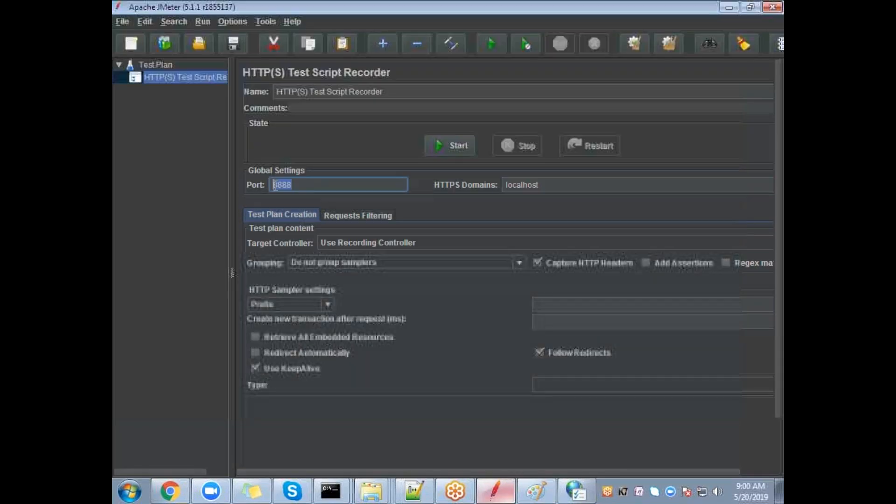
double_click(521, 185)
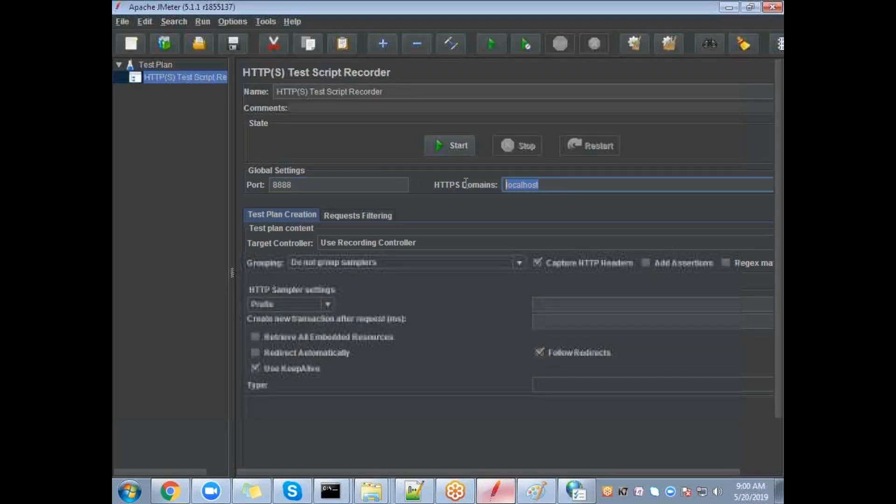
double_click(301, 185)
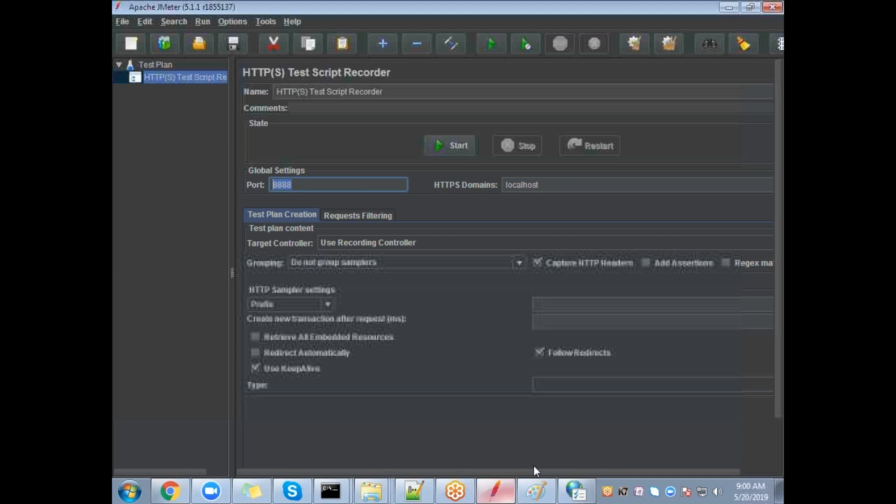
click(509, 493)
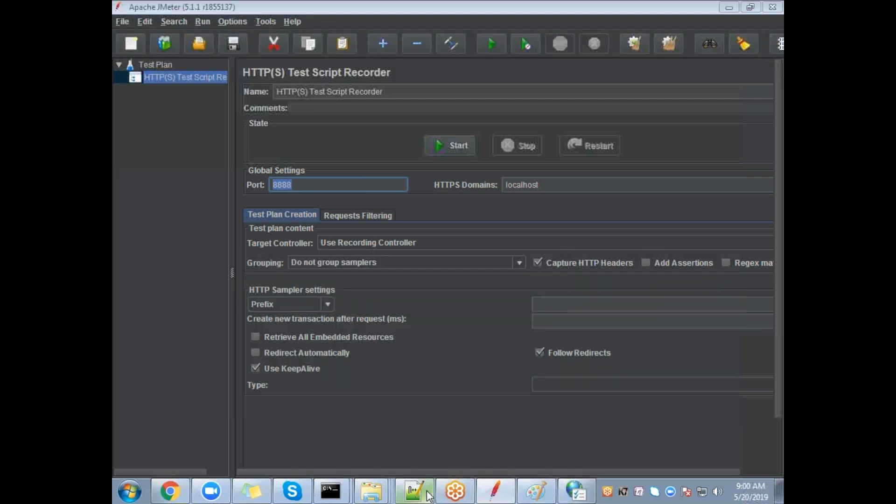
Step: Add the note 'House -- Multiple doors to enter' below line 97
click(656, 361)
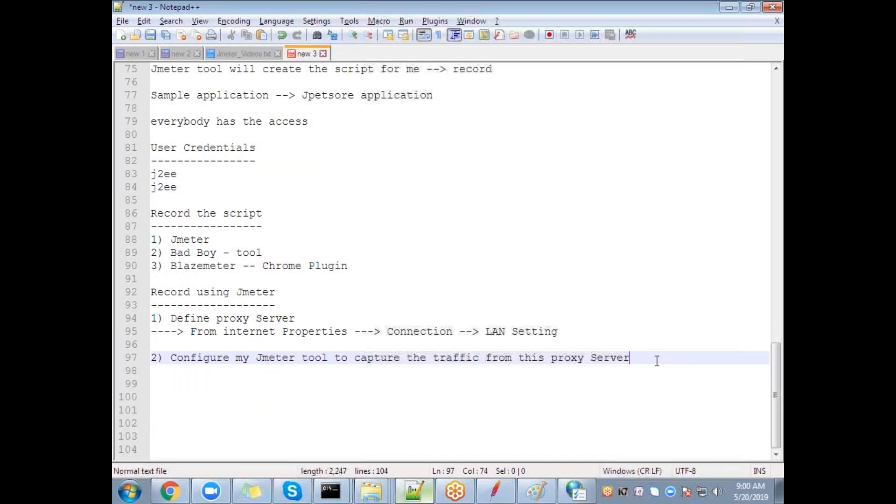
key(Return)
key(Return)
key(Return)
text(Hou)
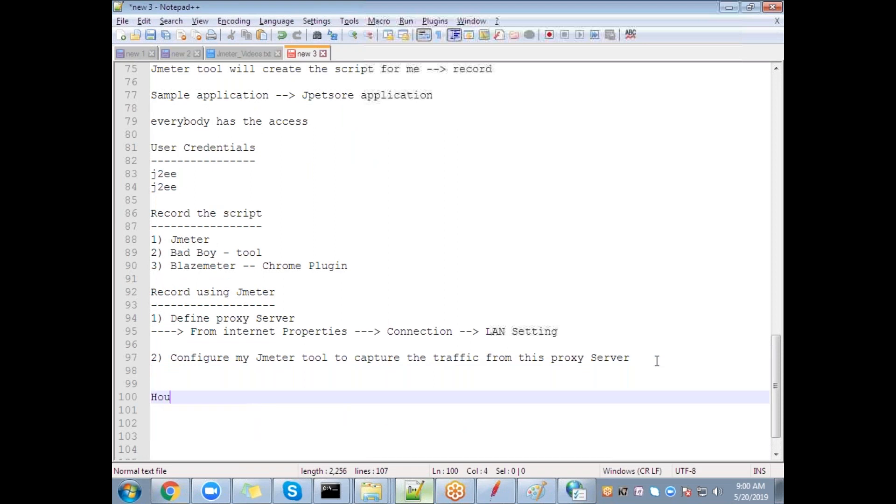
text(se -- Mu)
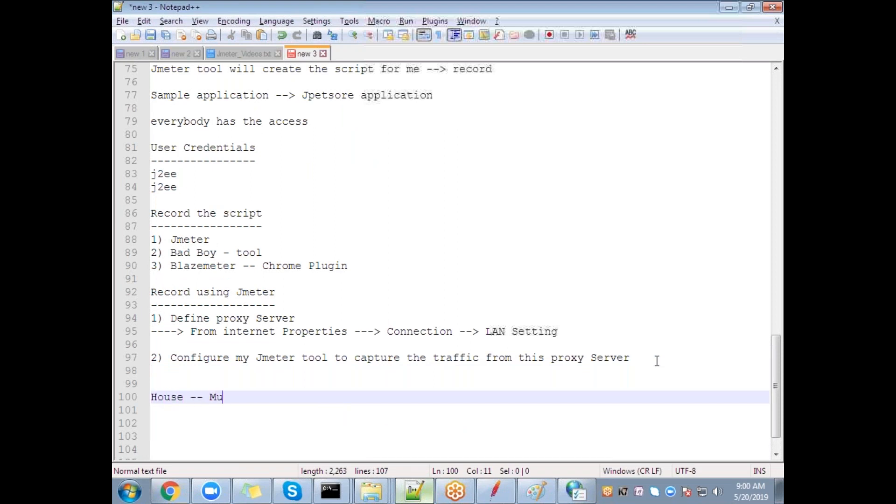
text(ltiple d)
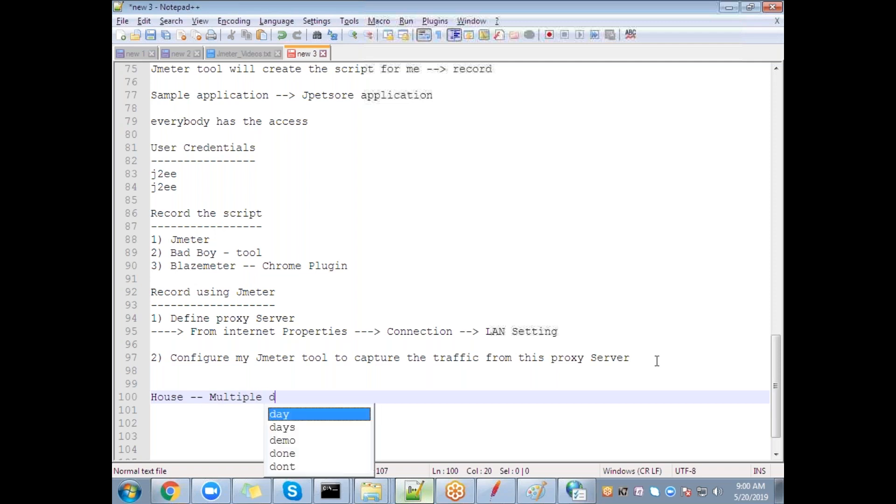
text(oors to enter)
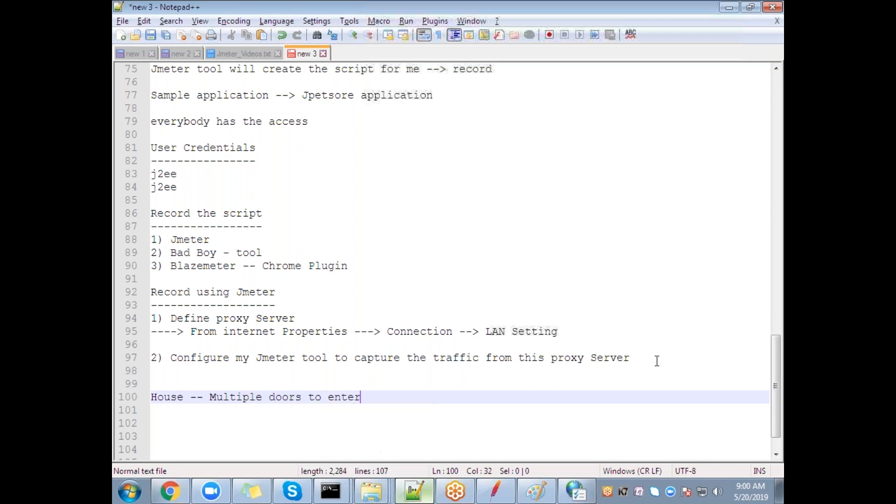
key(Return)
key(Return)
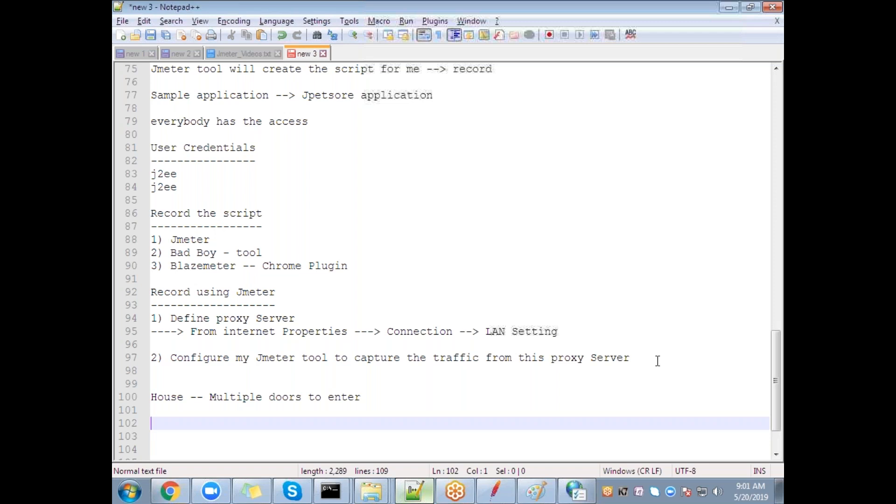
Step: Add '12-1-150 ---> Door no: 3' and relate it to the recorder's 8888 port and localhost
text(12-1-1)
key(BackSpace)
text(150 )
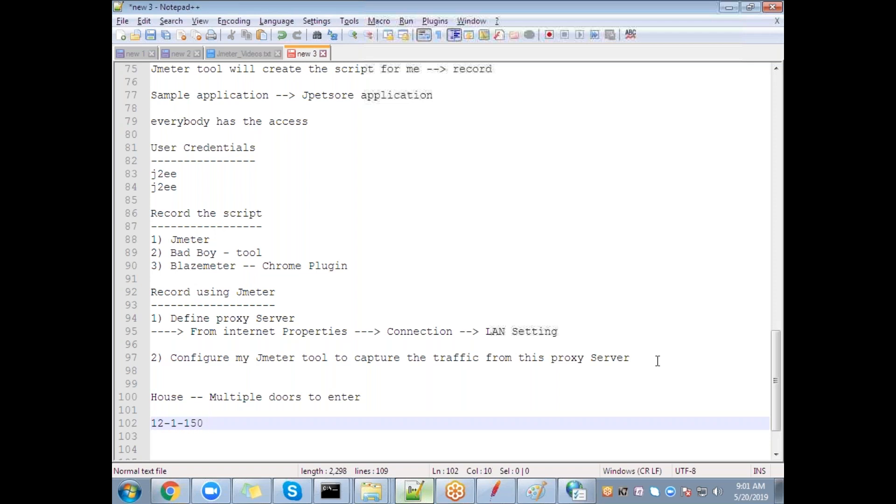
text(---> Door no: 3)
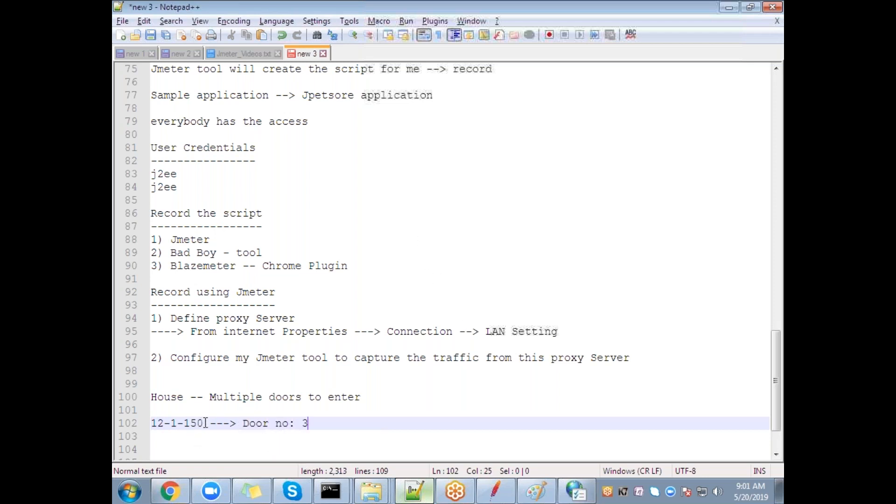
drag(205, 423, 151, 423)
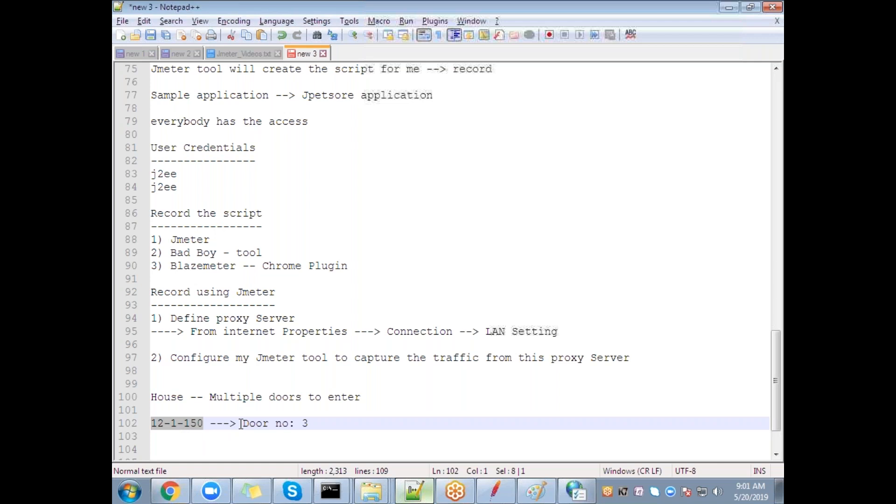
double_click(304, 423)
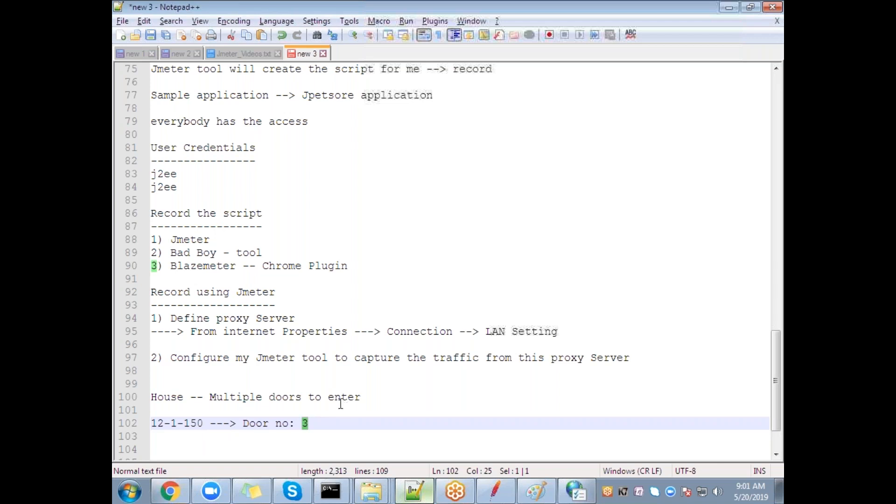
key(alt+Tab)
click(396, 185)
drag(554, 182, 489, 190)
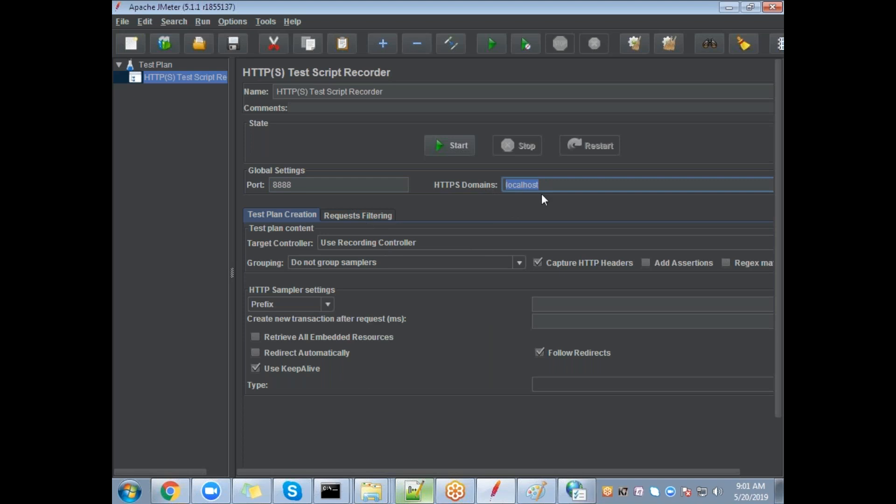
key(alt+Tab)
drag(203, 424, 151, 427)
key(alt+Tab)
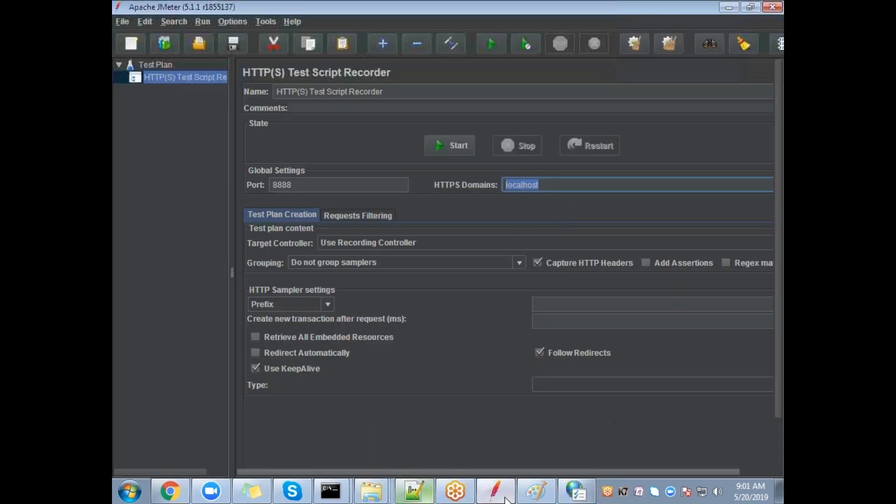
click(579, 491)
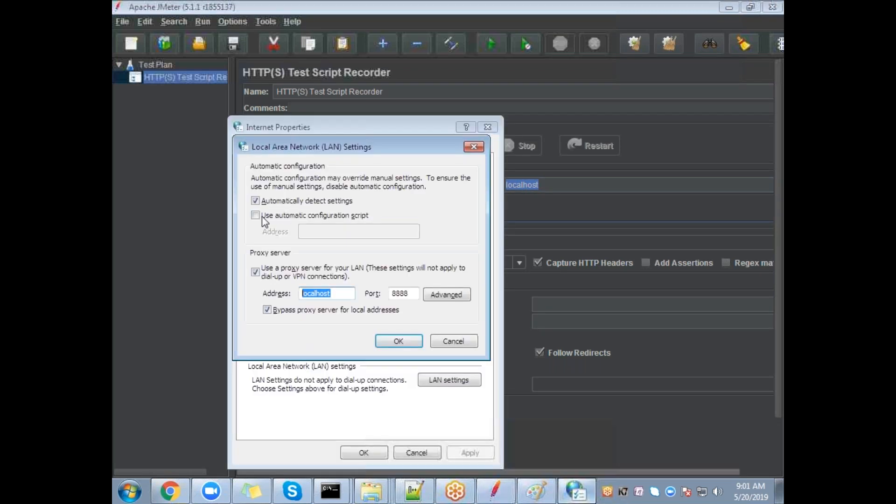
click(332, 293)
double_click(302, 293)
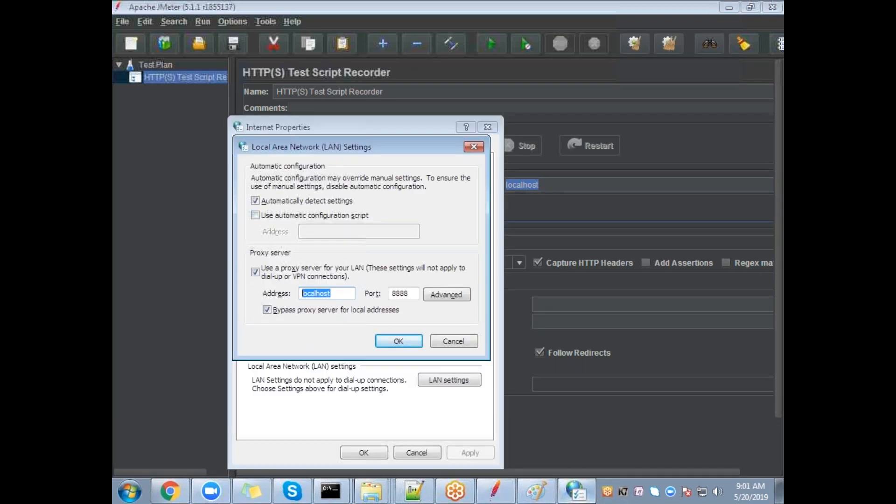
click(526, 184)
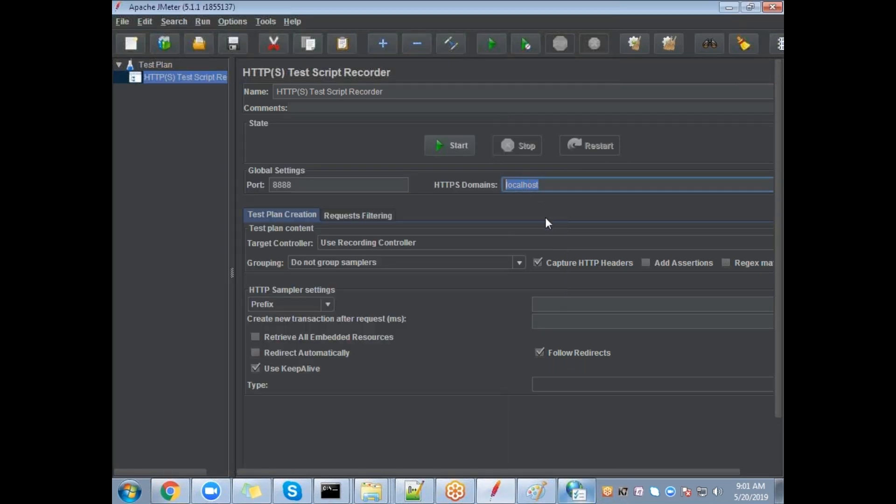
key(alt+Tab)
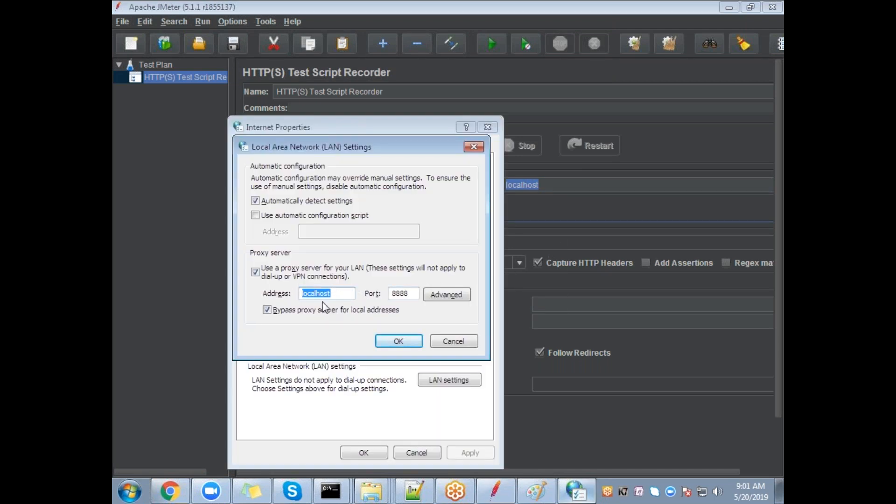
click(538, 223)
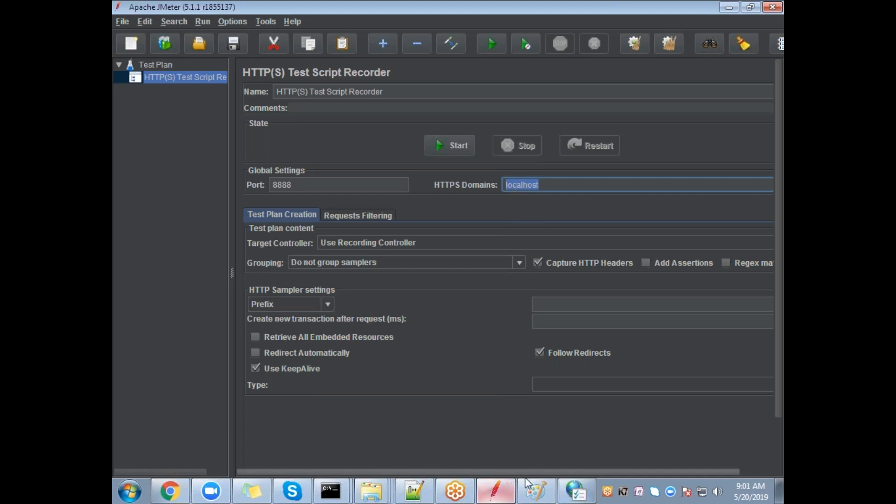
click(422, 492)
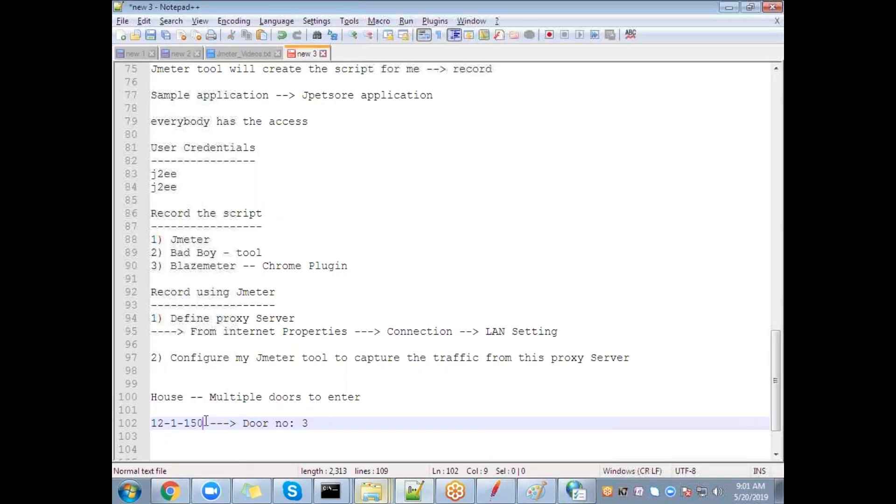
key(alt+Tab)
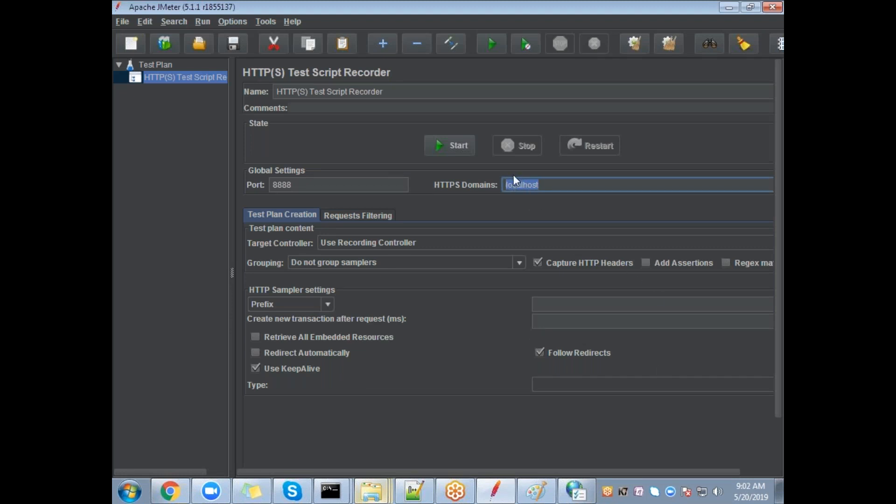
double_click(280, 185)
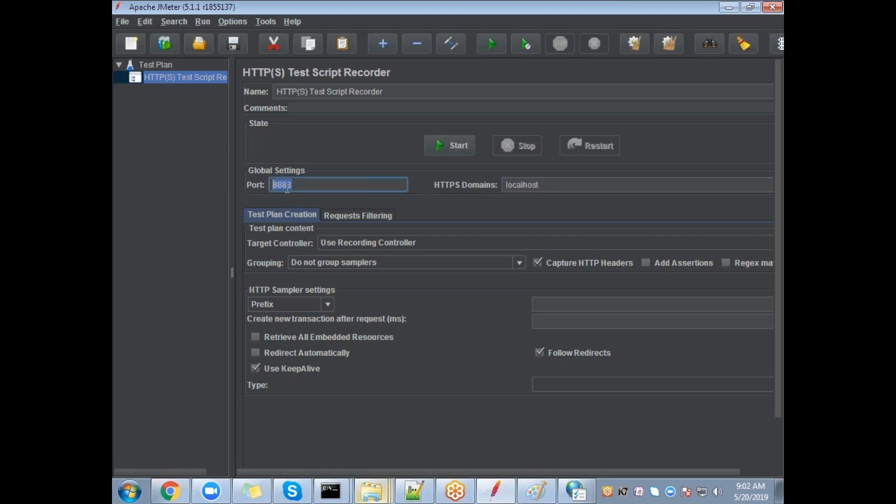
key(alt+Tab)
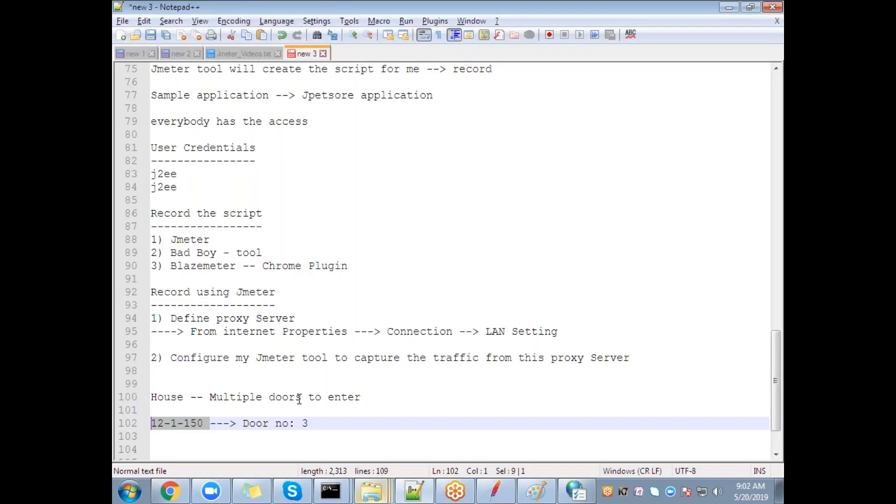
drag(312, 423, 240, 430)
key(alt+Tab)
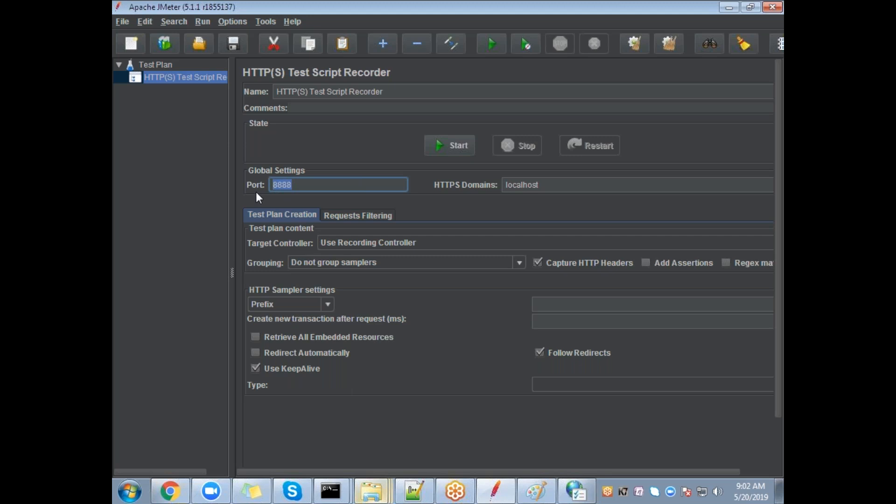
click(291, 185)
double_click(551, 183)
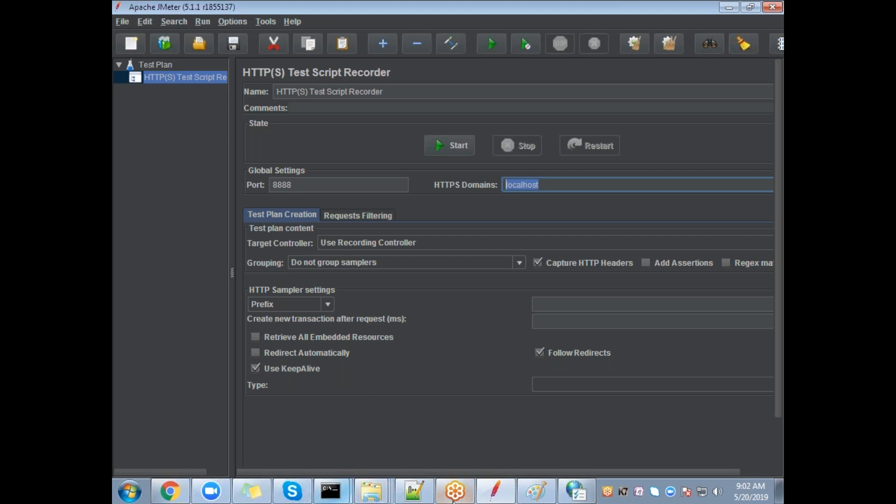
click(263, 493)
Step: Create a 'Question Bank:' sticky note asking 'Can we change the port and still capture the traffic?'
click(631, 60)
drag(537, 60, 566, 110)
text(qu)
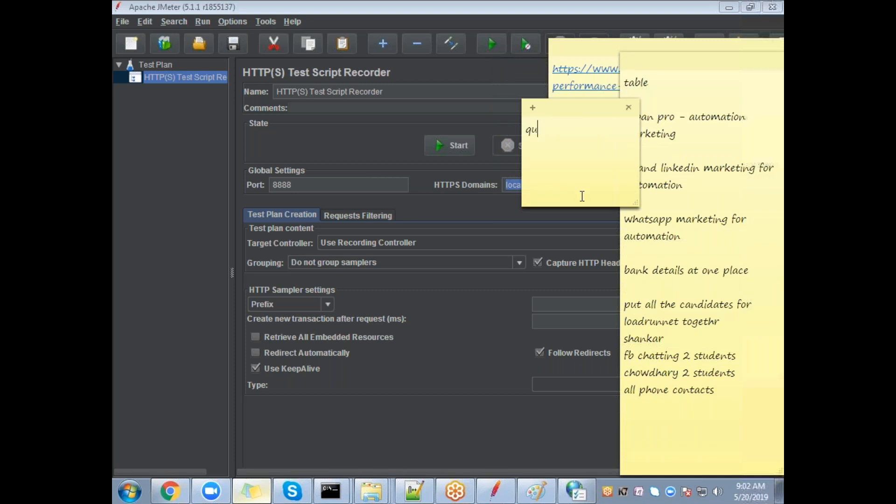
text(estion Bank:)
key(Delete)
text(Q)
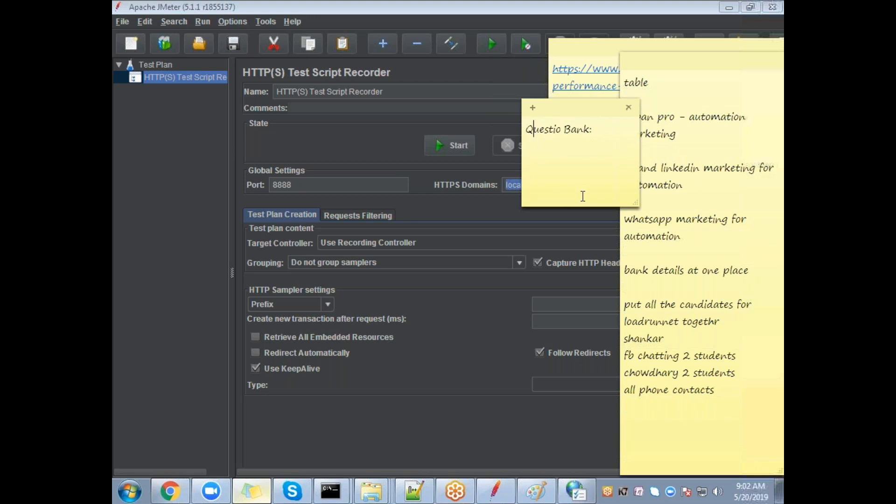
key(Down)
text(-----------)
key(Return)
key(Return)
text(Can)
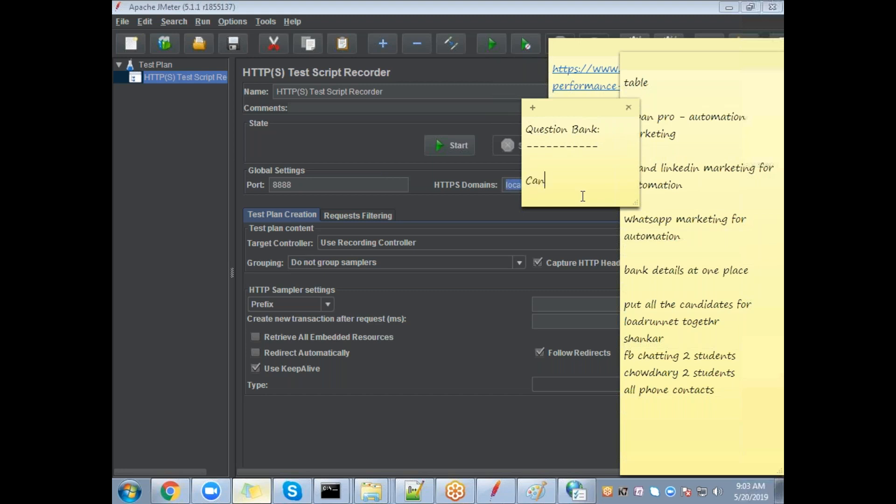
text( we change the port and s)
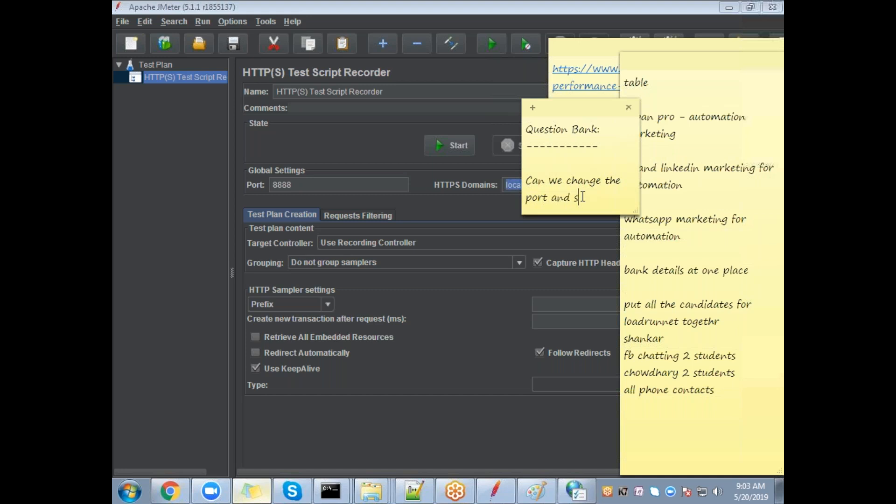
text(till capture the traffic?)
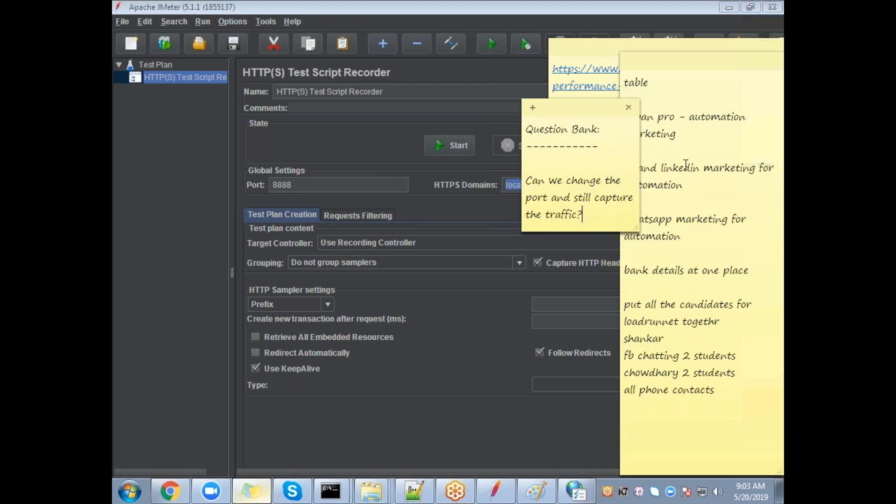
Step: Add '2) Play around With other settings on Https recorder' and number the first question '1)'
key(alt+Tab)
click(305, 183)
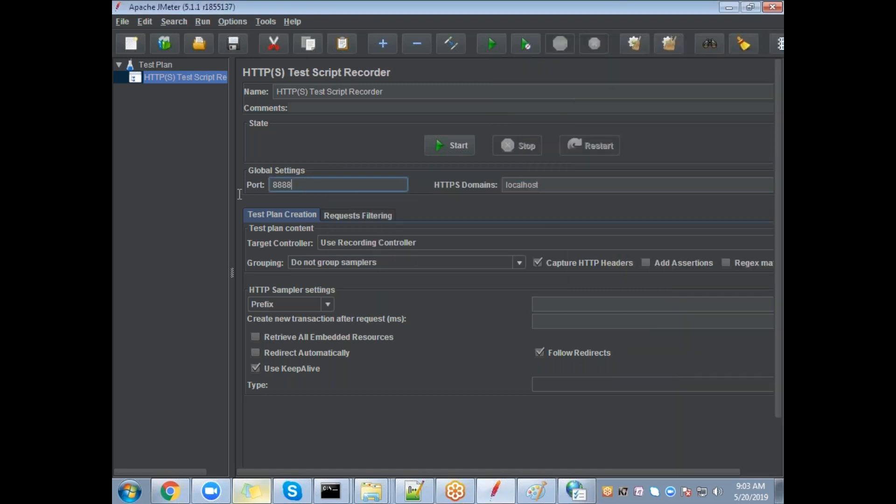
key(shift+Home)
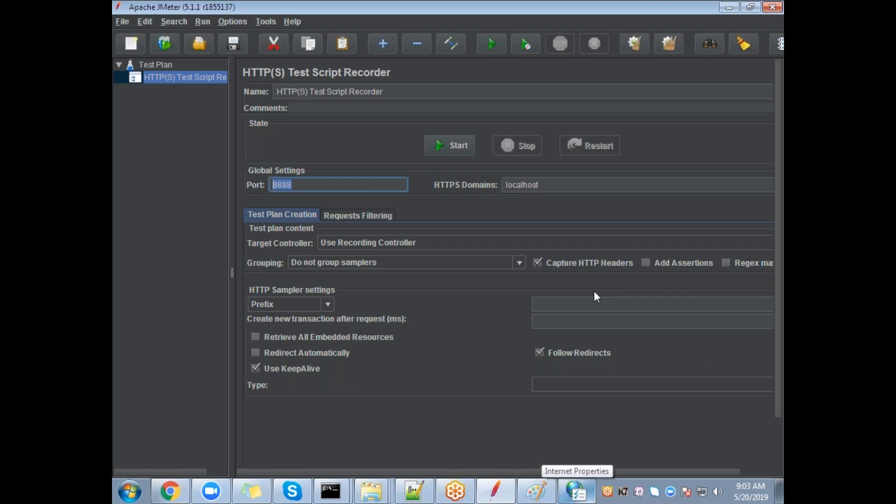
key(alt+Tab)
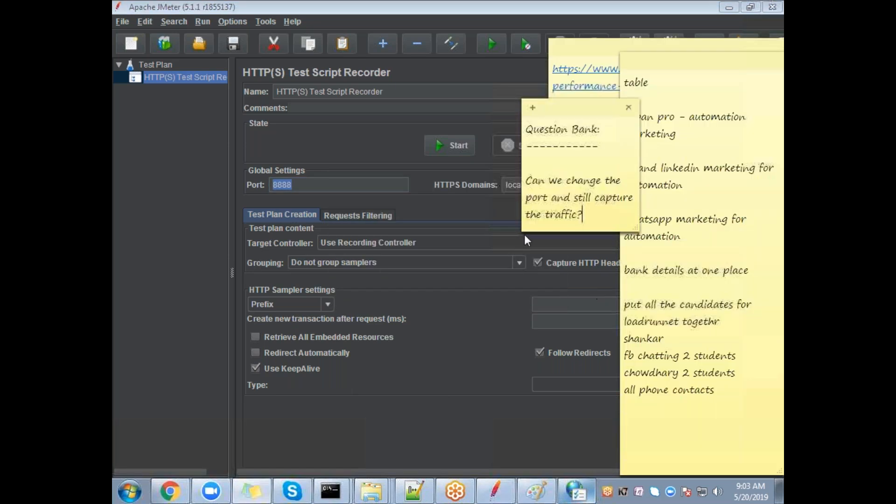
key(Return)
text(2) Play )
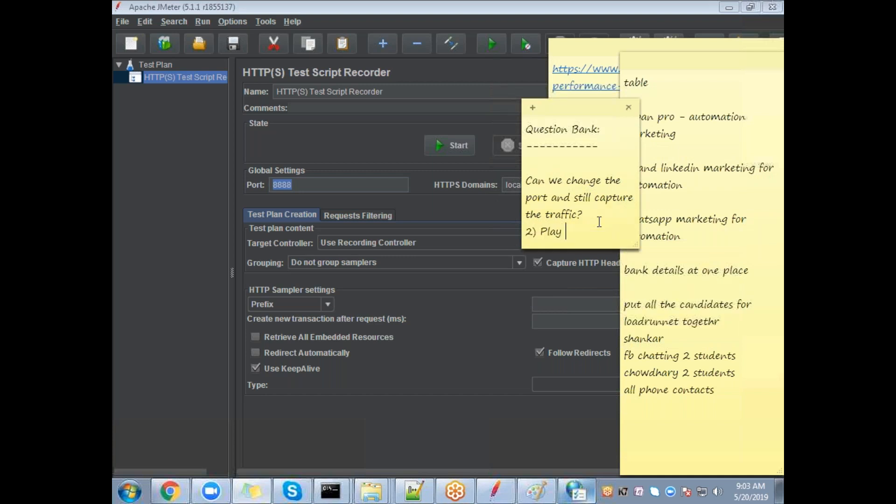
text(around With other settin)
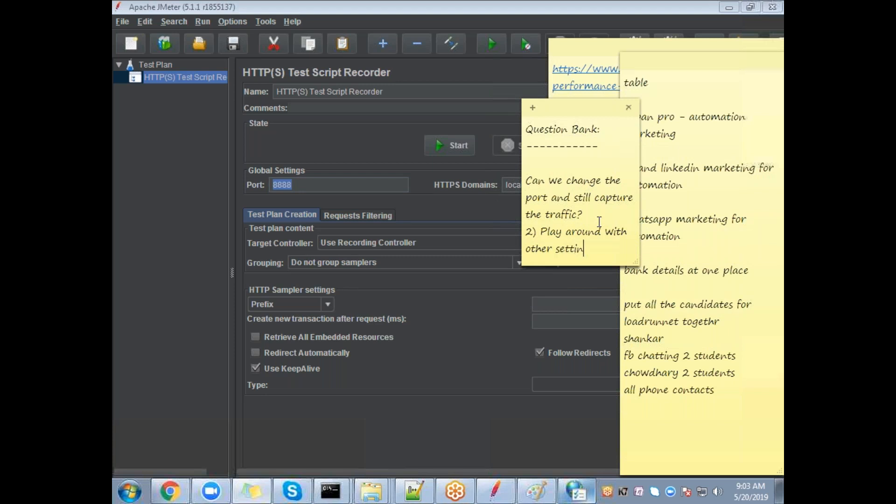
text(gs on Https re)
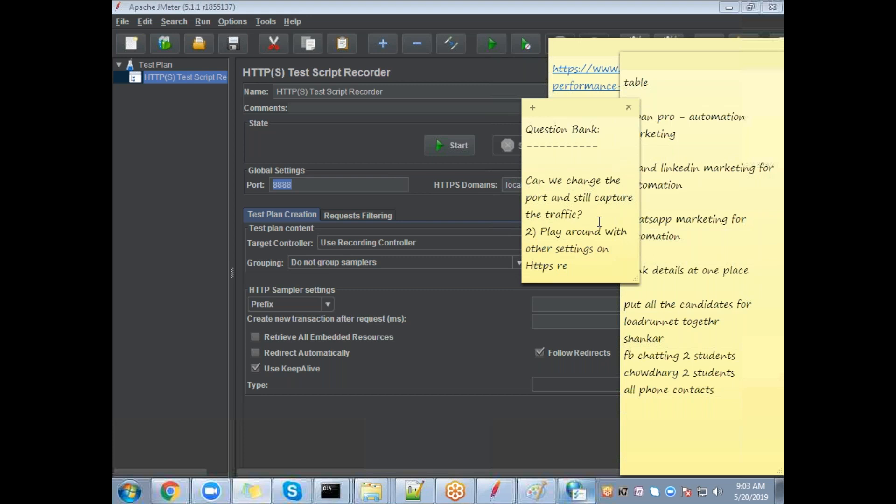
text(corder)
click(526, 180)
text(1))
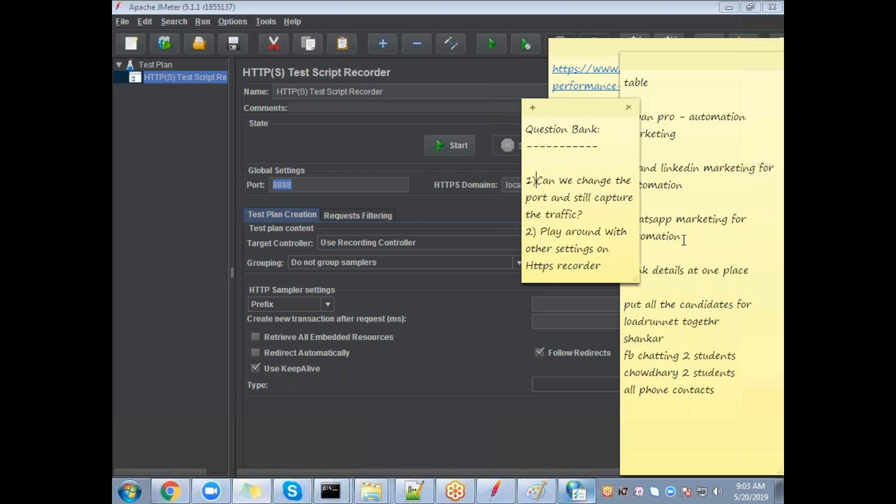
drag(602, 149, 516, 128)
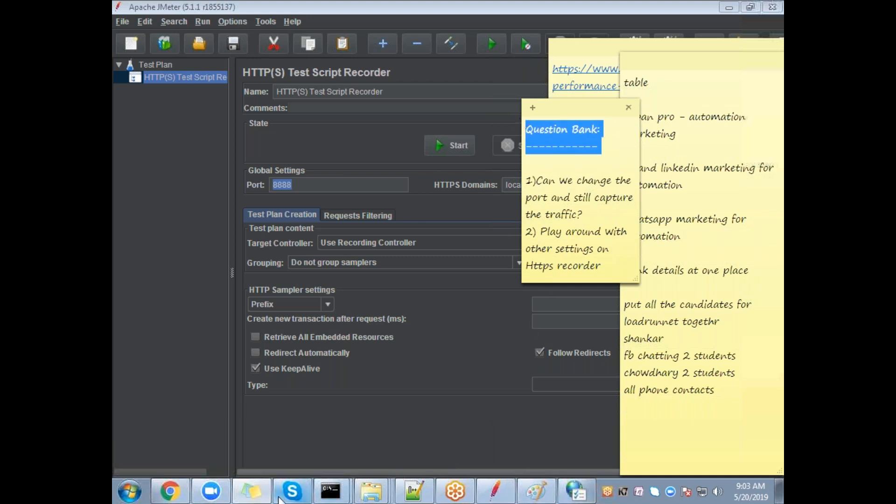
Step: Enable Retrieve All Embedded Resources and Redirect Automatically in the recorder
click(251, 491)
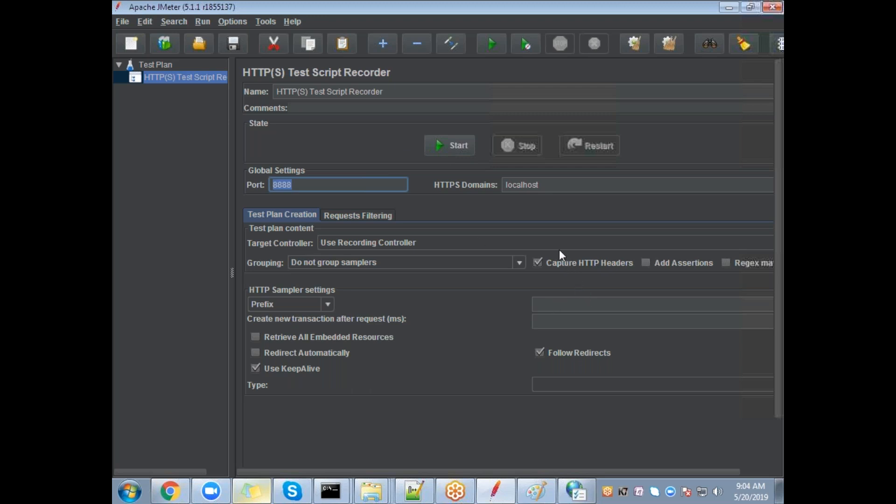
click(772, 190)
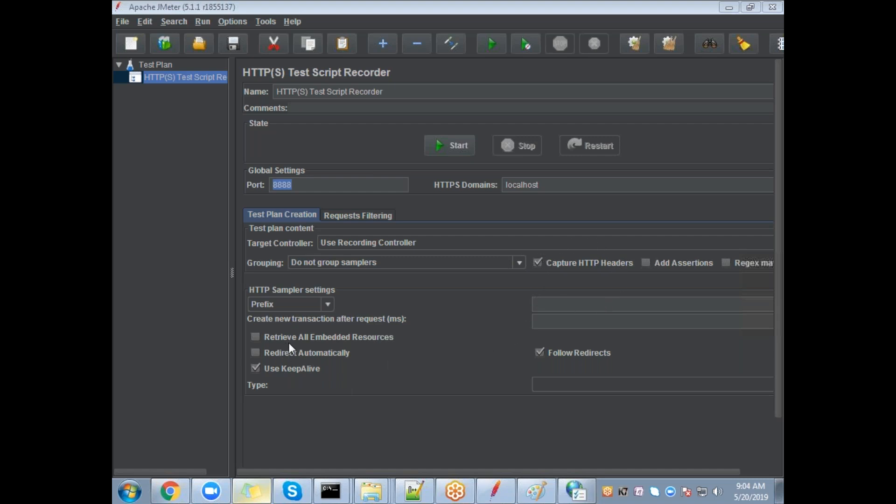
click(255, 337)
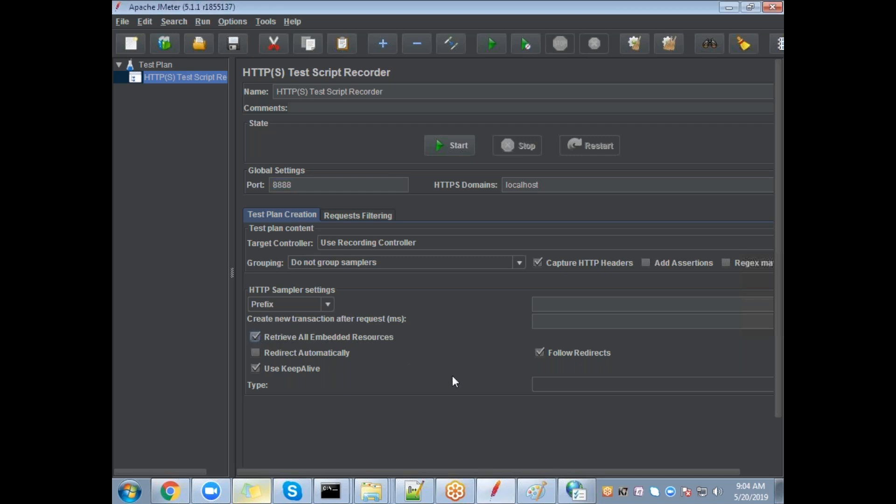
click(256, 353)
click(540, 354)
click(256, 353)
Step: Review the recorder's Requests Filtering settings
click(359, 215)
click(413, 243)
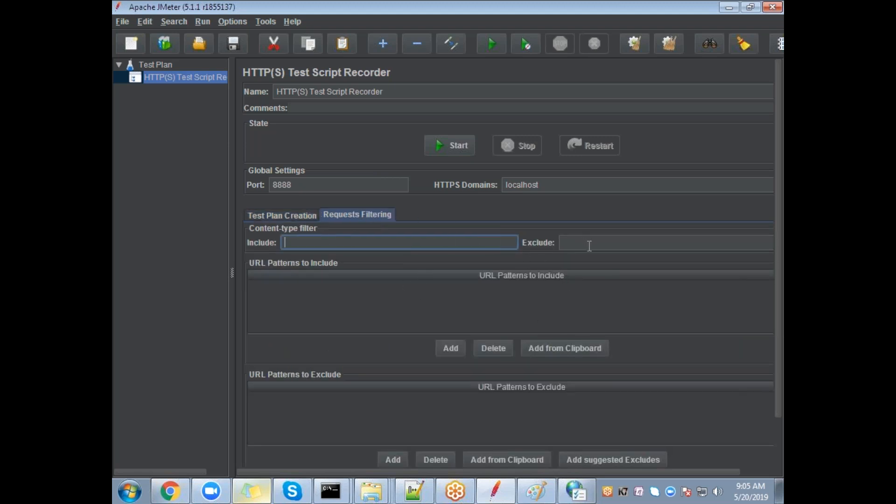
click(293, 213)
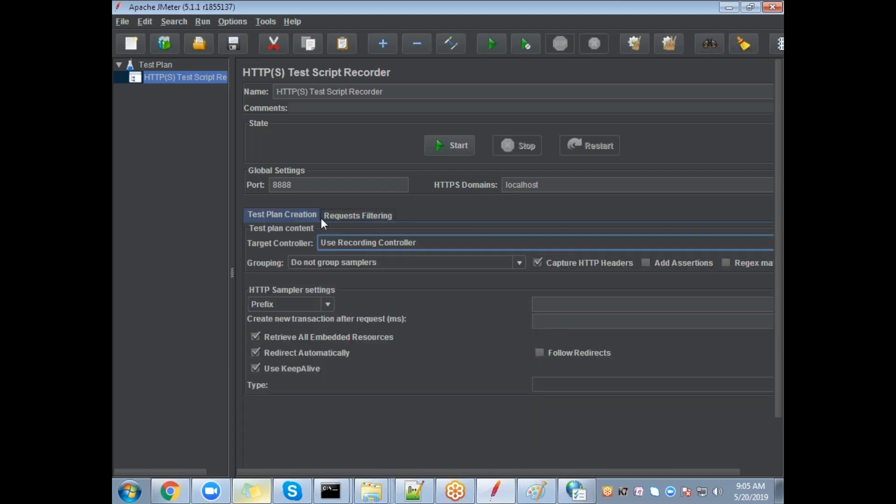
click(337, 215)
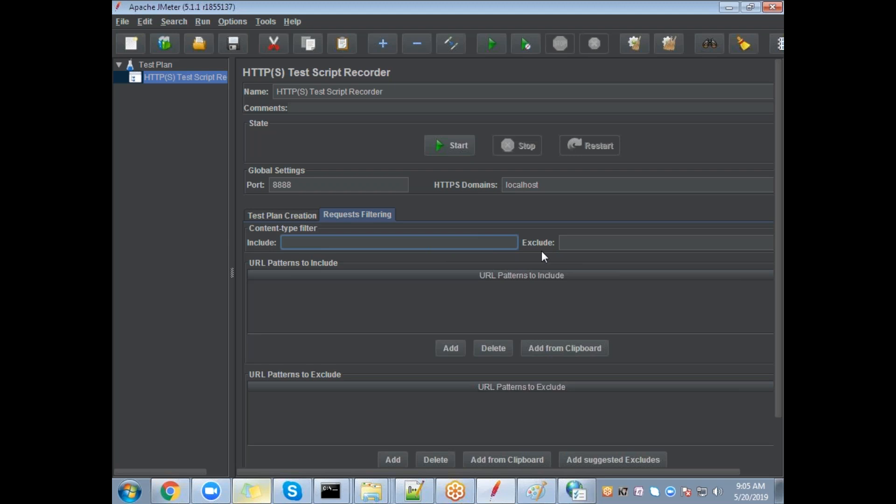
click(252, 492)
Step: Highlight question 2 in the sticky note and go back to JMeter's Test Plan Creation settings
drag(607, 266, 517, 232)
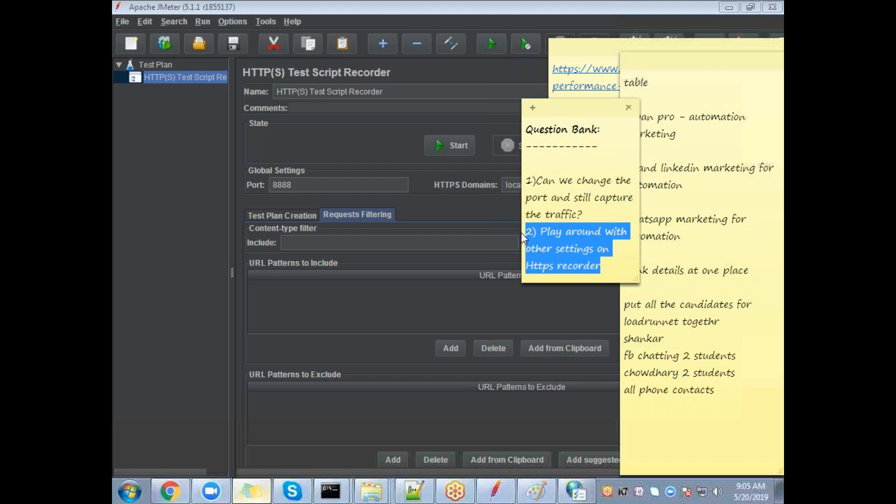
click(276, 214)
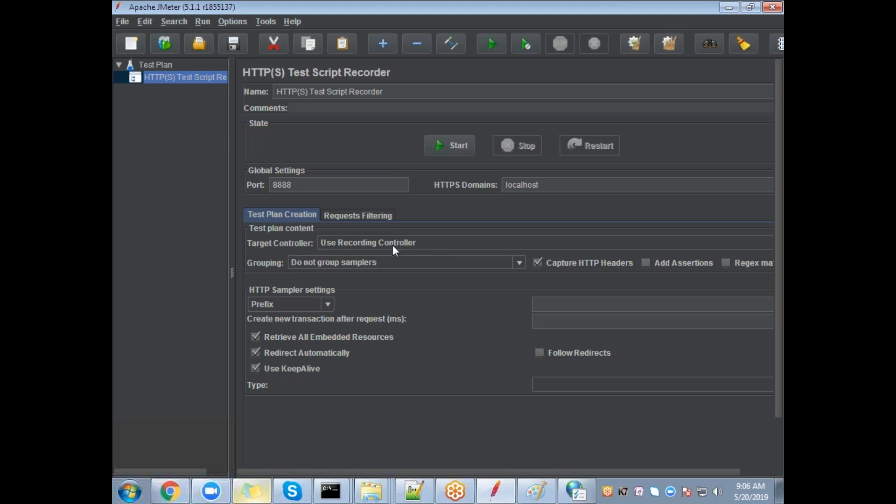
Step: Set Target Controller to Test Plan > HTTP(S) Test Script Recorder and start recording
click(463, 243)
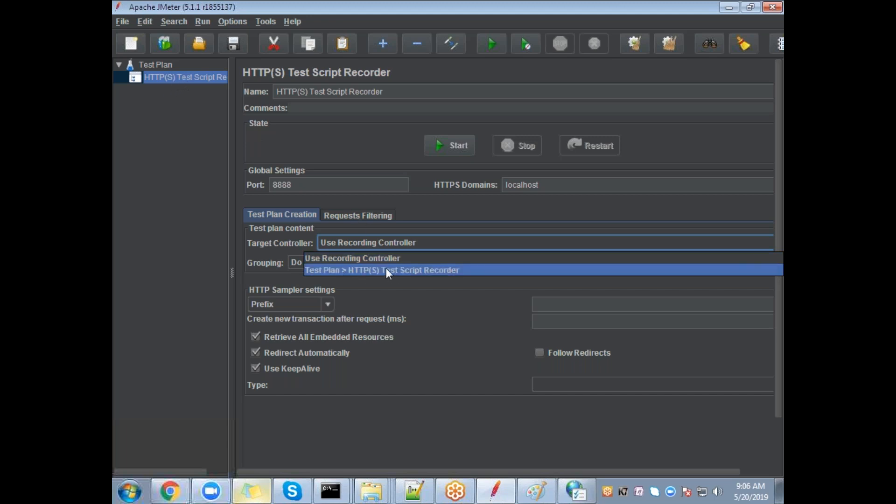
click(398, 271)
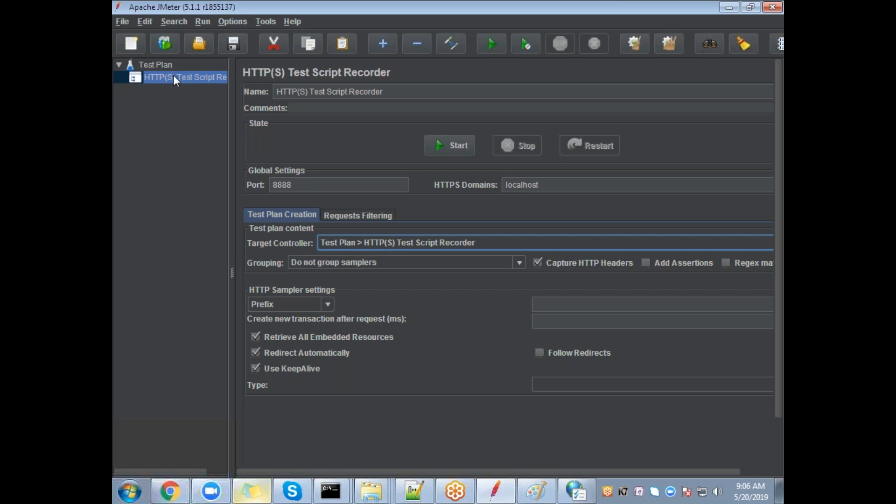
click(459, 144)
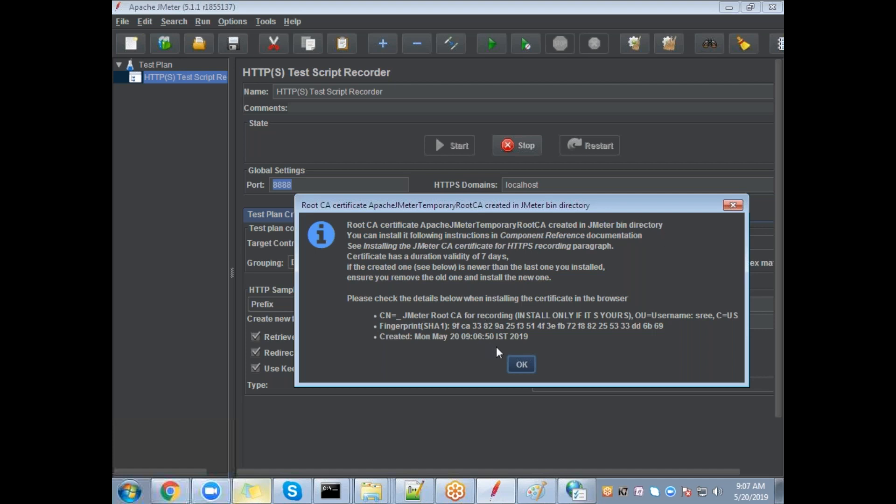
Step: Acknowledge the root CA certificate notice, keep Prefix sampler naming, and reposition the Transactions Control window
click(519, 366)
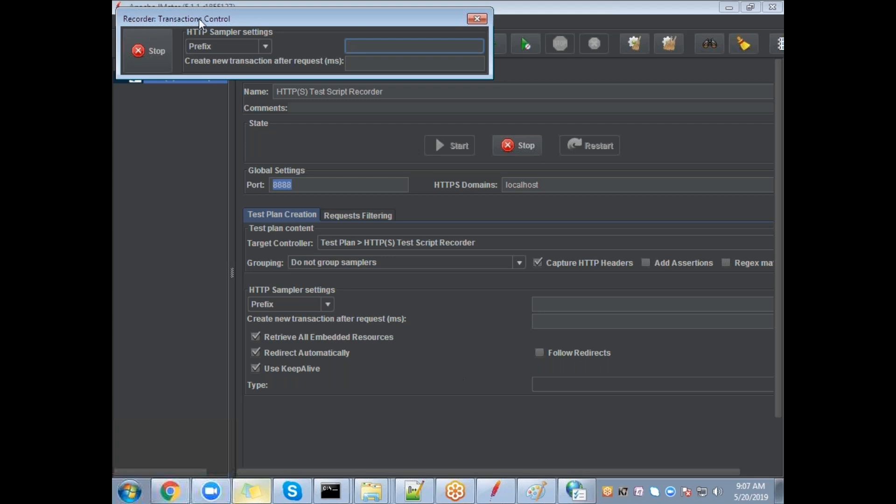
click(263, 47)
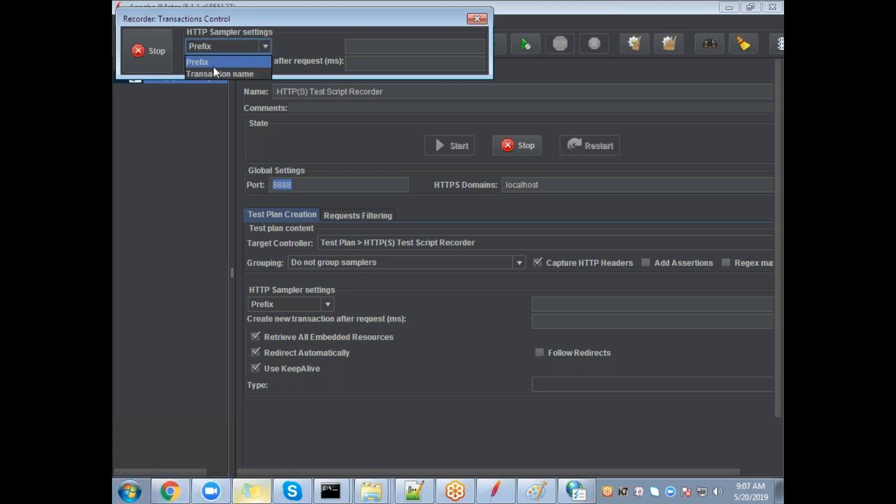
click(203, 61)
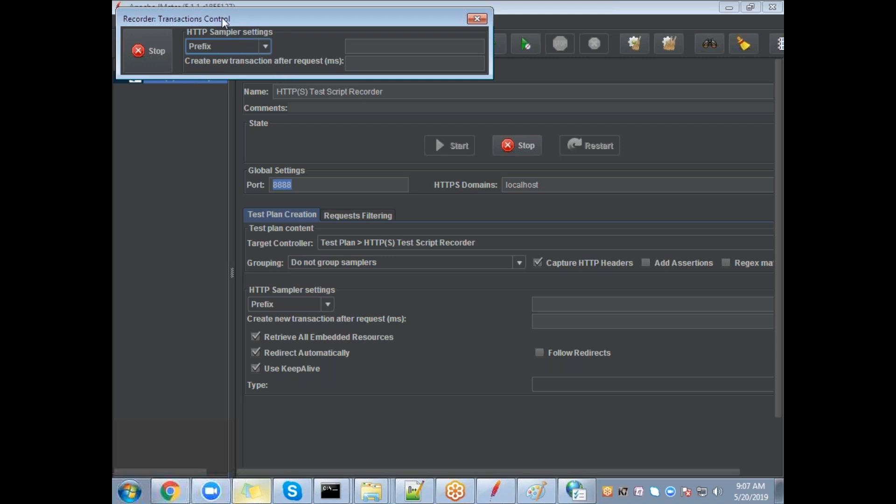
drag(223, 18, 228, 39)
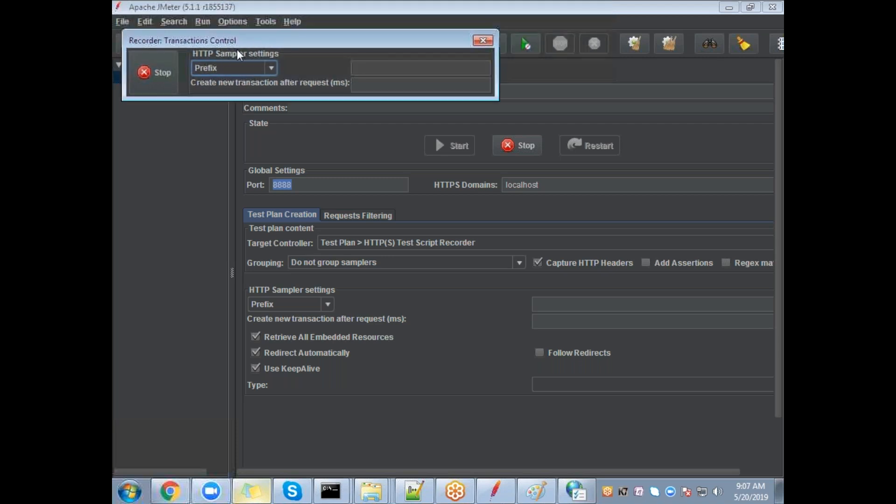
Step: Load the JPetStore Demo catalog page in a new Chrome window while recording
click(170, 490)
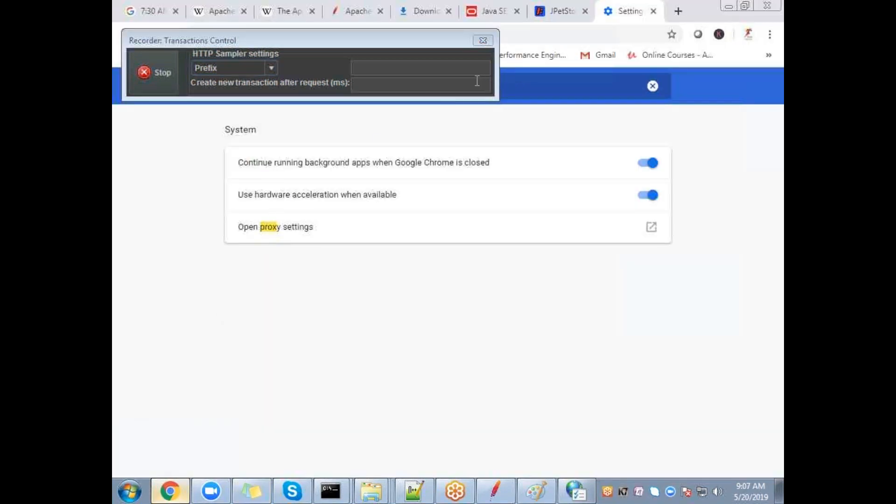
key(ctrl+n)
drag(312, 46, 312, 76)
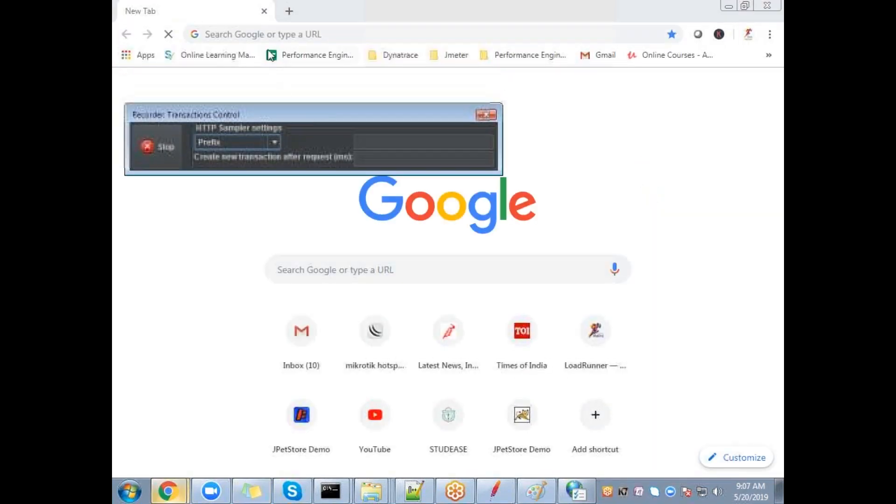
text(jpet)
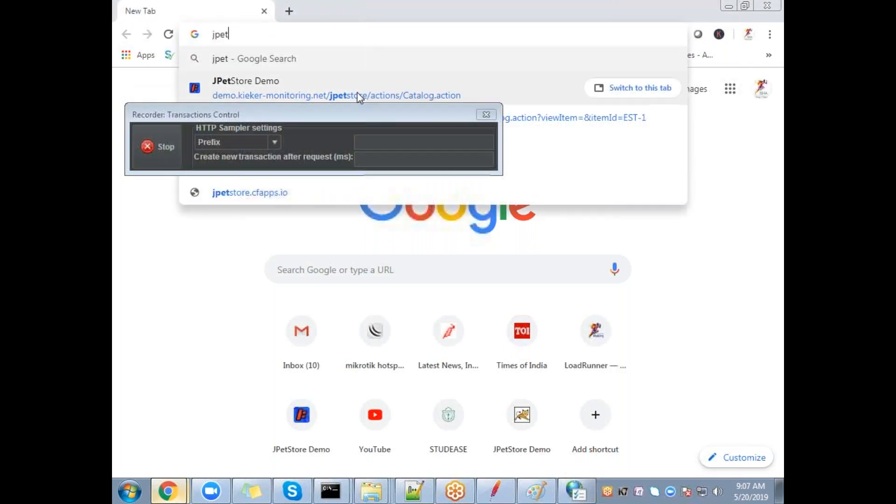
click(357, 92)
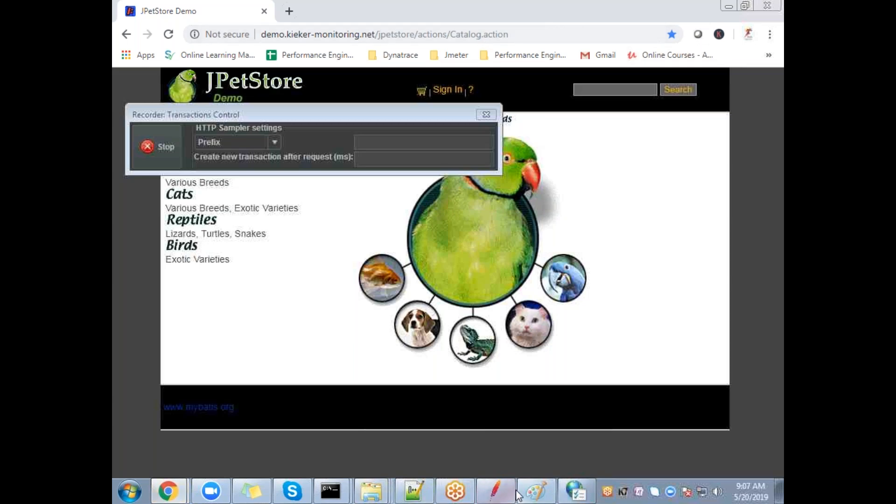
click(537, 491)
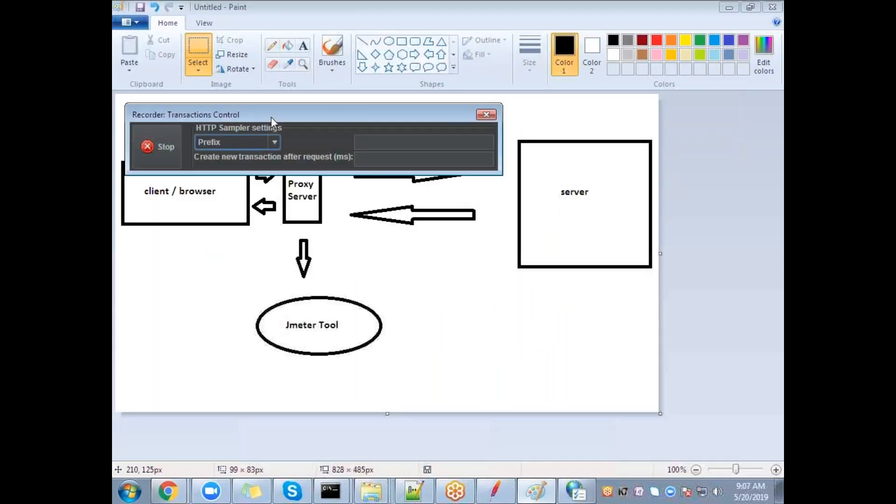
Step: Copy the JPetStore catalog URL from Chrome's address bar
drag(270, 116, 331, 116)
key(alt+Tab)
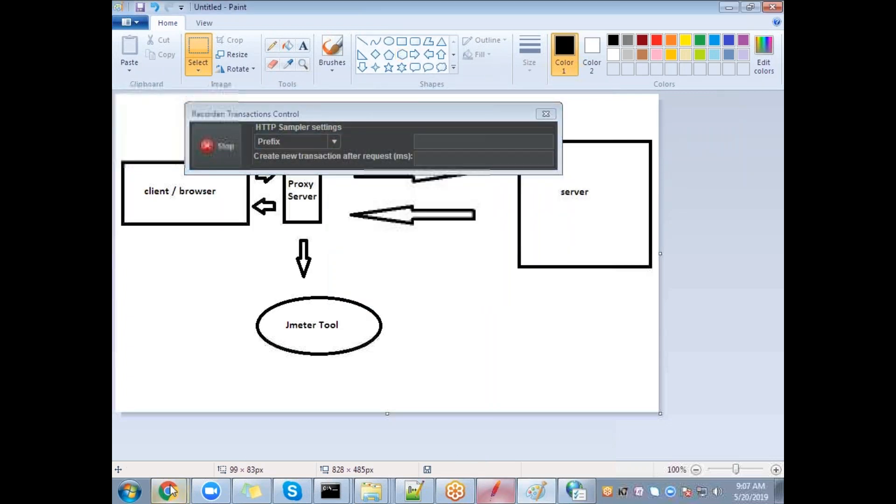
click(187, 457)
click(430, 37)
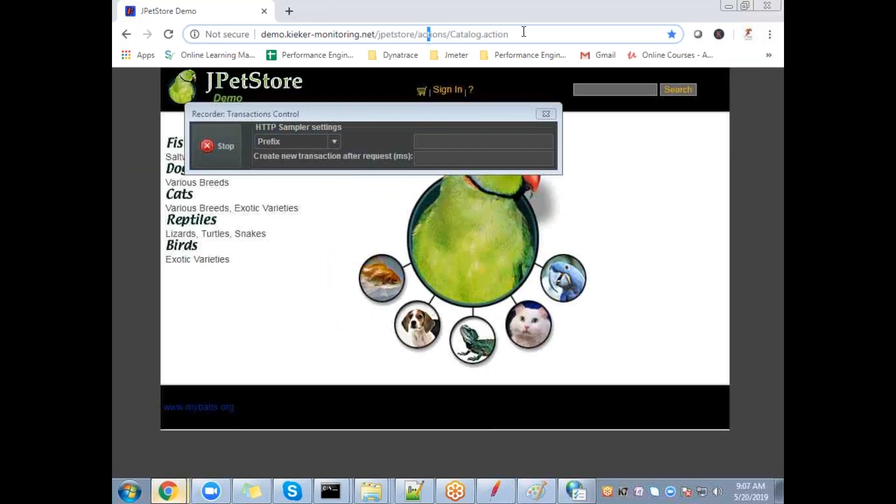
drag(517, 35, 209, 34)
key(ctrl+c)
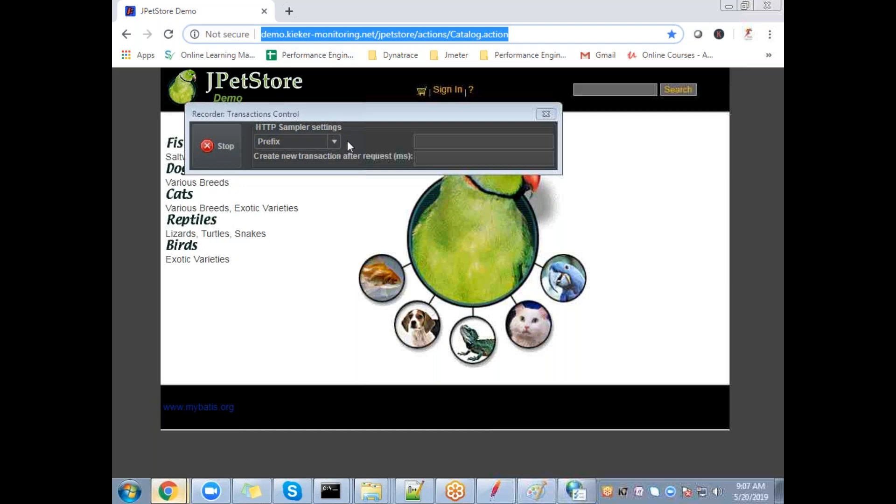
key(alt+Tab)
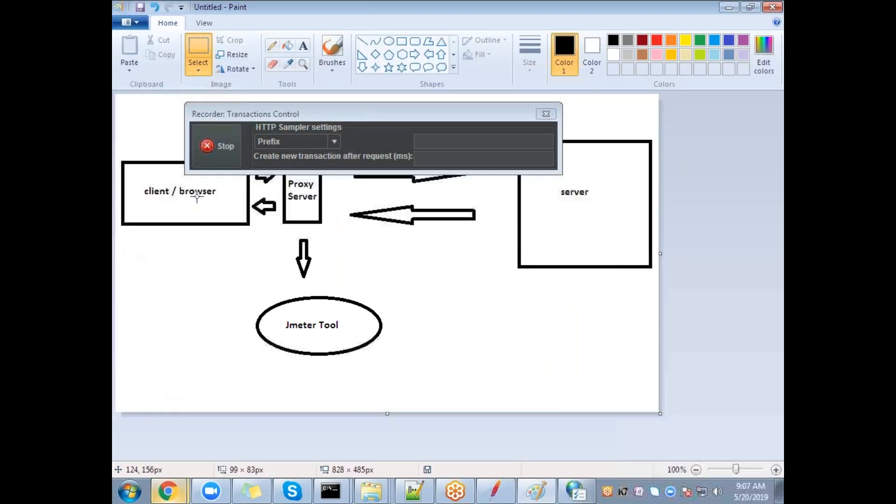
Step: Paste the URL as a widened text label below the client / browser box in Paint
click(303, 45)
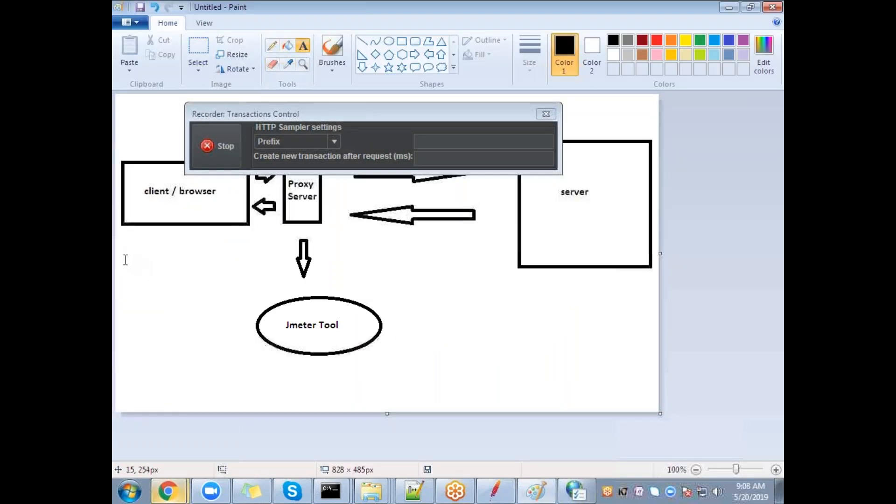
click(123, 243)
key(ctrl+v)
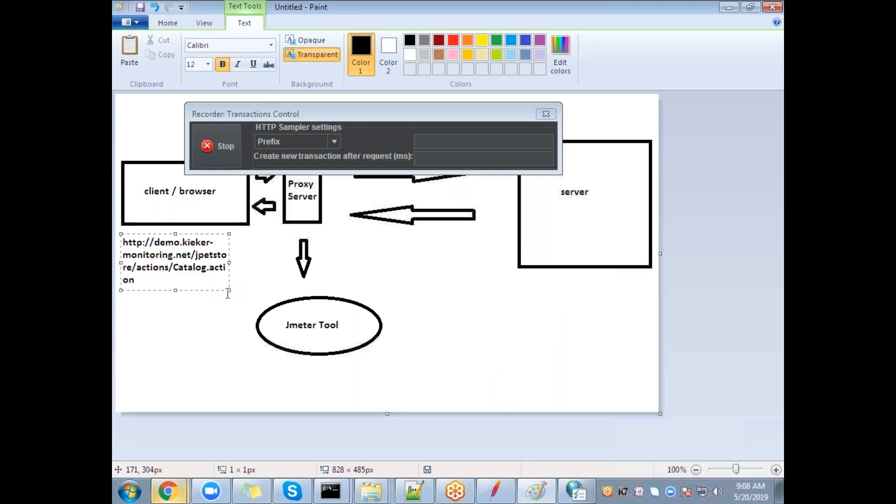
drag(229, 290, 256, 275)
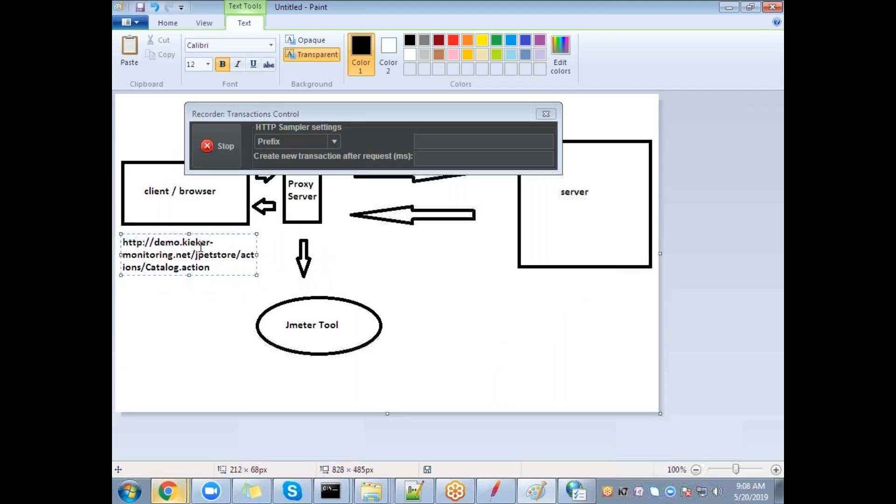
click(190, 306)
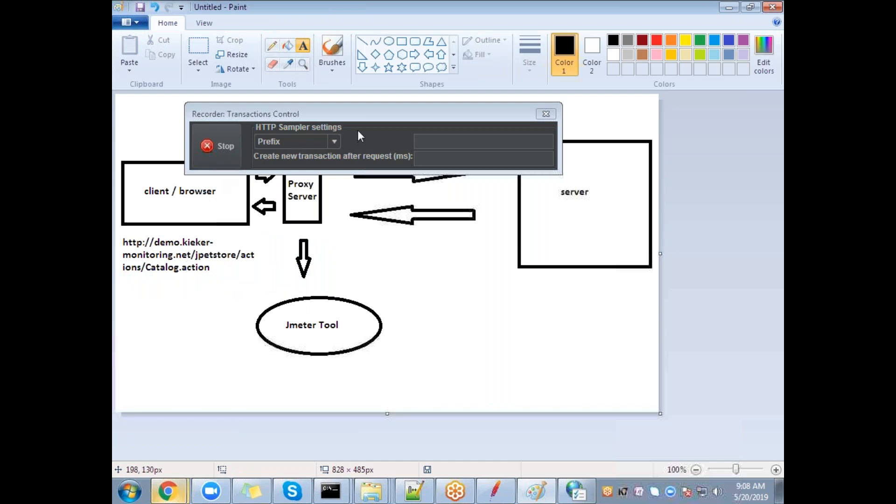
drag(362, 114, 328, 28)
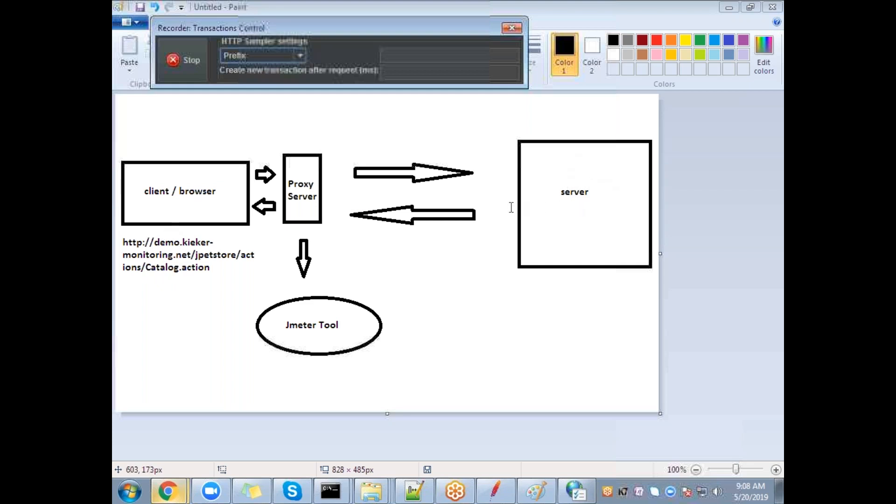
mouse_move(202, 501)
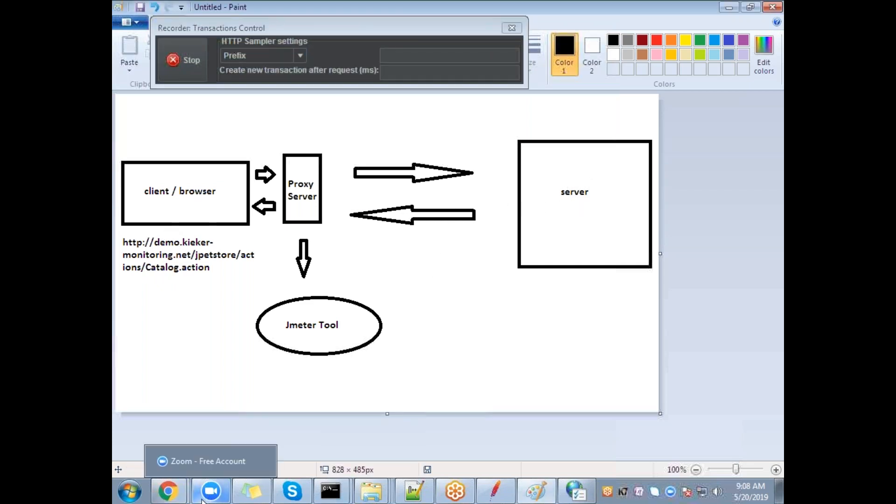
mouse_move(168, 491)
click(187, 455)
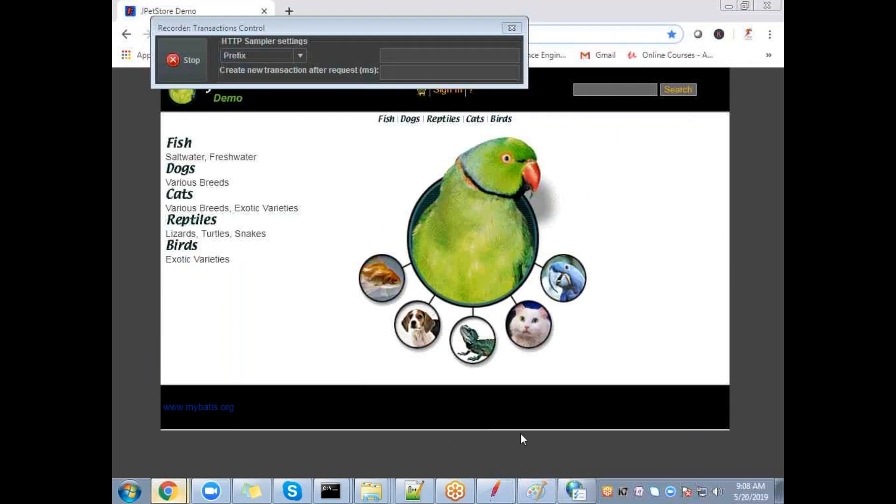
click(554, 493)
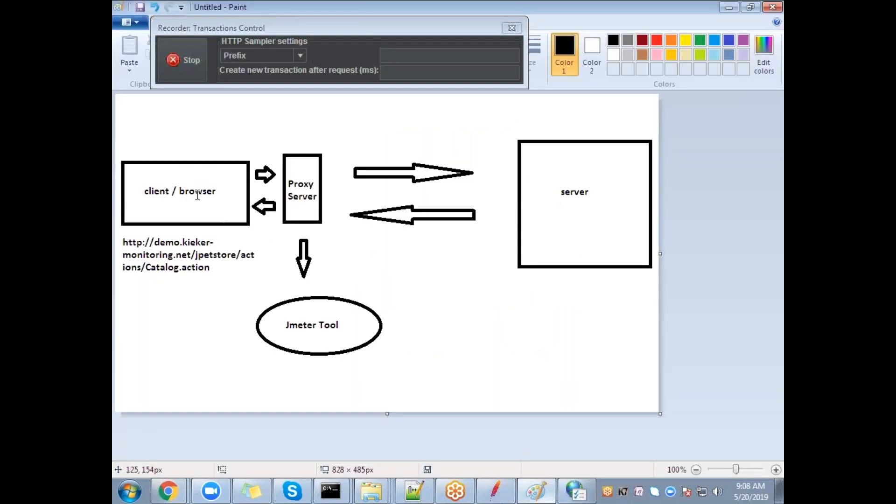
right_click(168, 492)
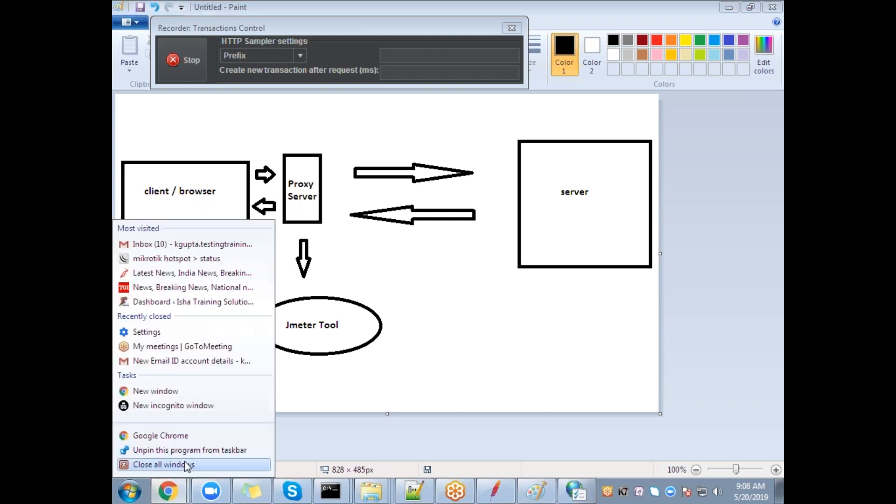
click(168, 491)
click(173, 457)
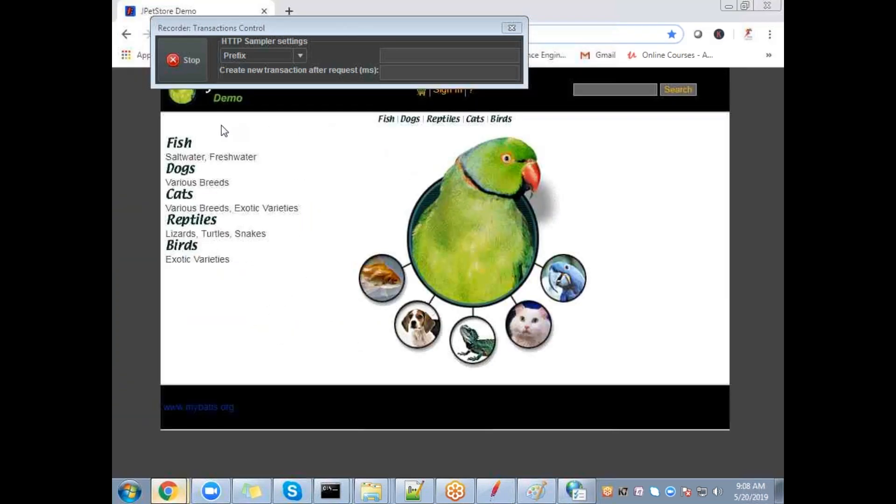
key(alt+Tab)
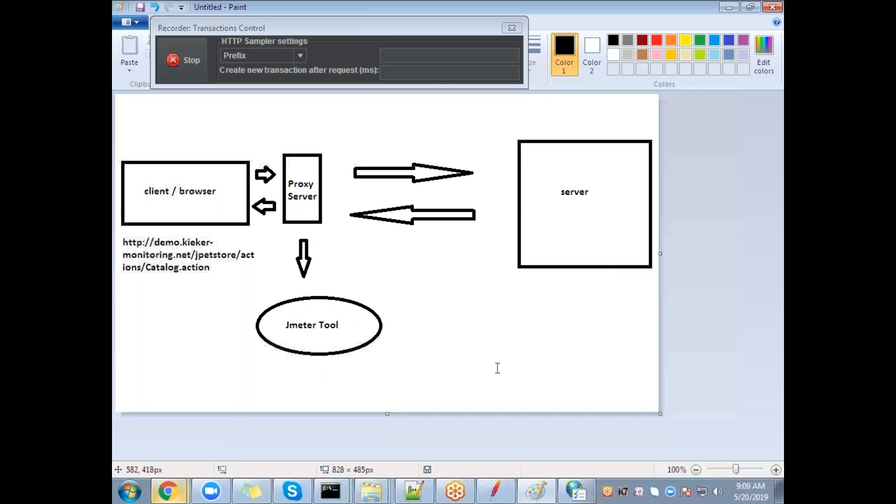
Step: Expand the recorder and open the captured GET Catalog.action request
click(496, 491)
click(125, 77)
click(163, 90)
click(329, 27)
drag(329, 28, 458, 11)
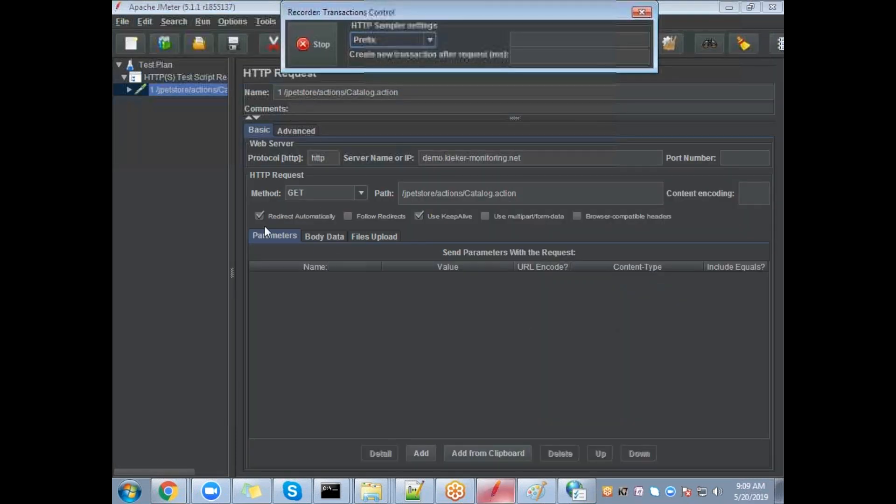
Step: Inspect the Catalog.action request's HTTP Header Manager headers
click(127, 90)
click(180, 102)
click(185, 93)
click(137, 102)
click(130, 88)
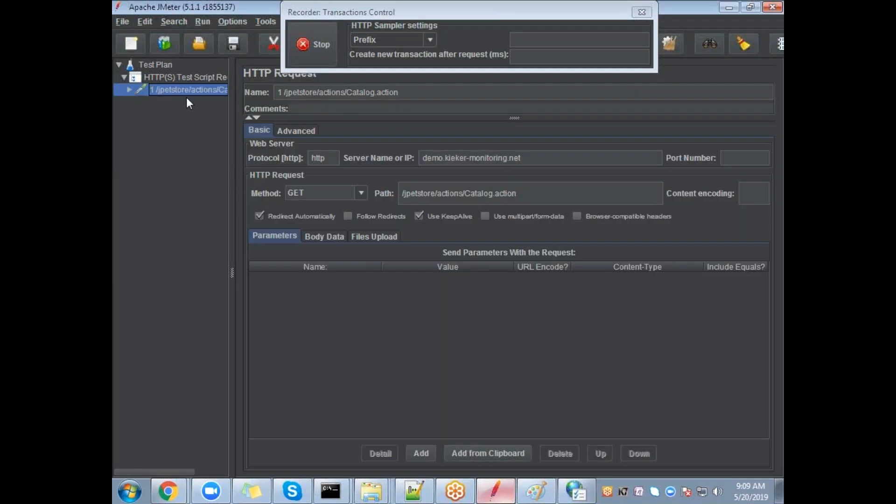
click(127, 90)
click(190, 102)
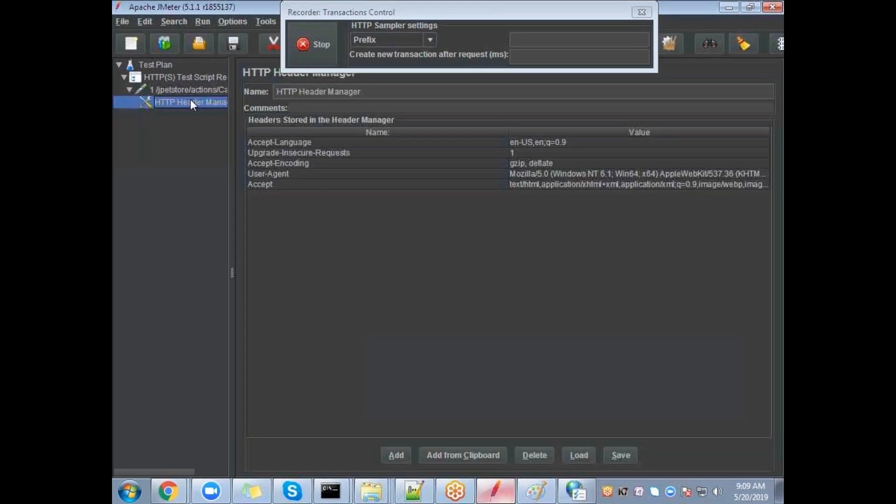
Step: Check the recorder's settings, then collapse the recorder's captured items
click(173, 76)
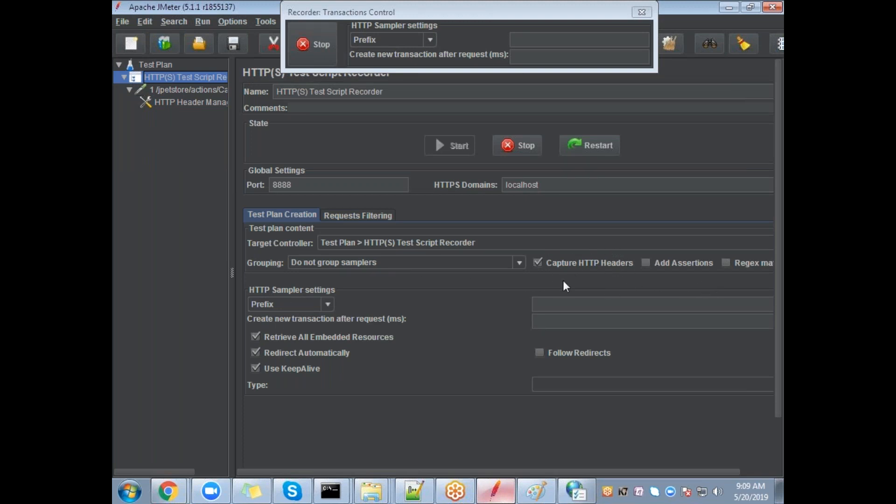
click(189, 103)
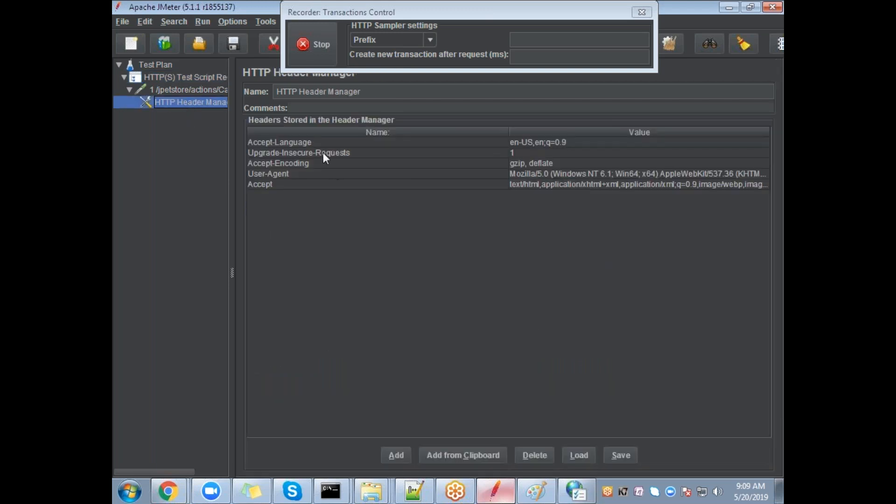
click(186, 89)
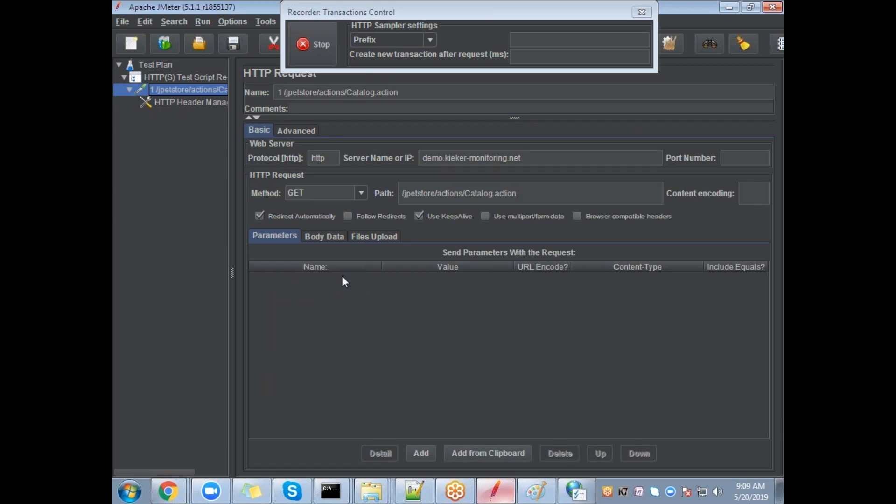
click(123, 77)
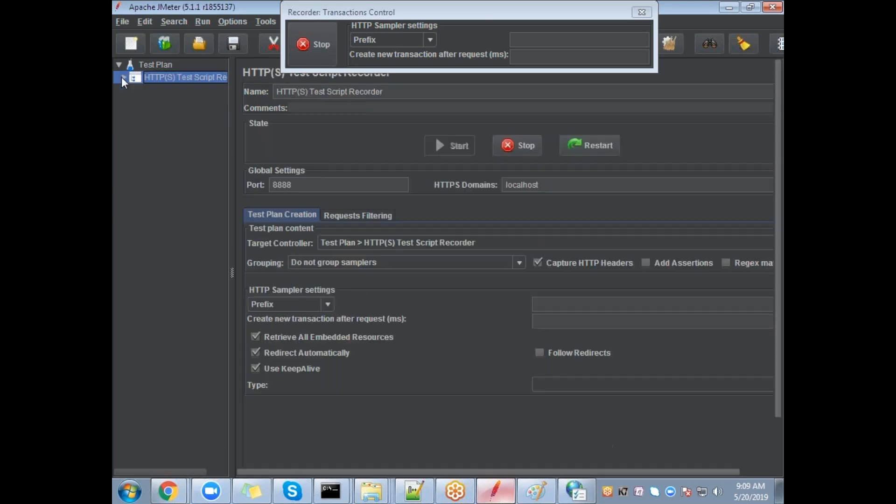
click(173, 461)
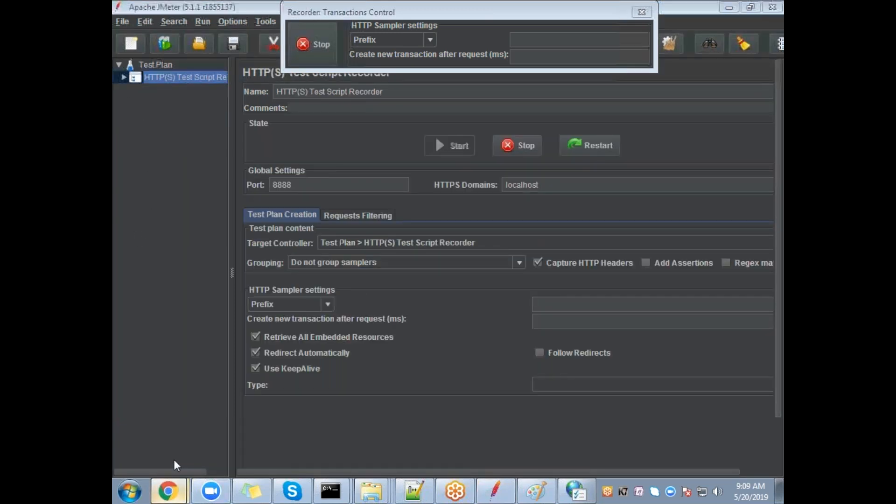
Step: Open the JPetStore sign-in page, then view the proxy diagram in Paint
drag(442, 13, 666, 197)
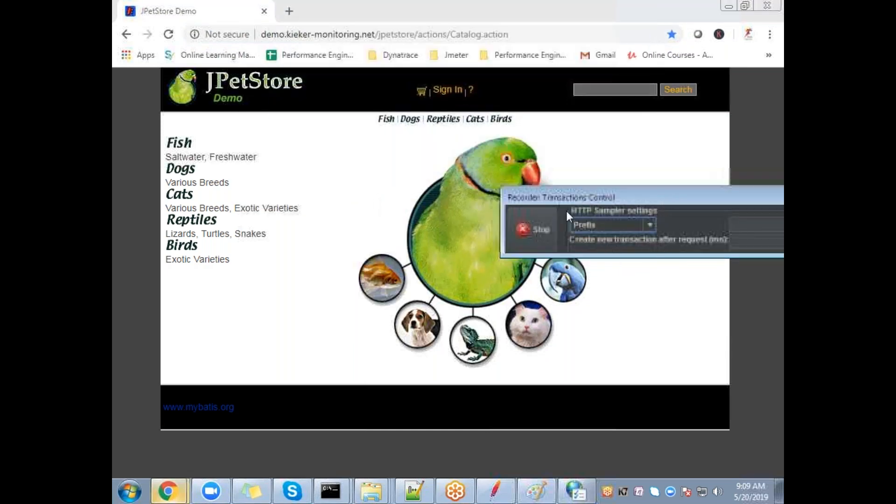
click(450, 92)
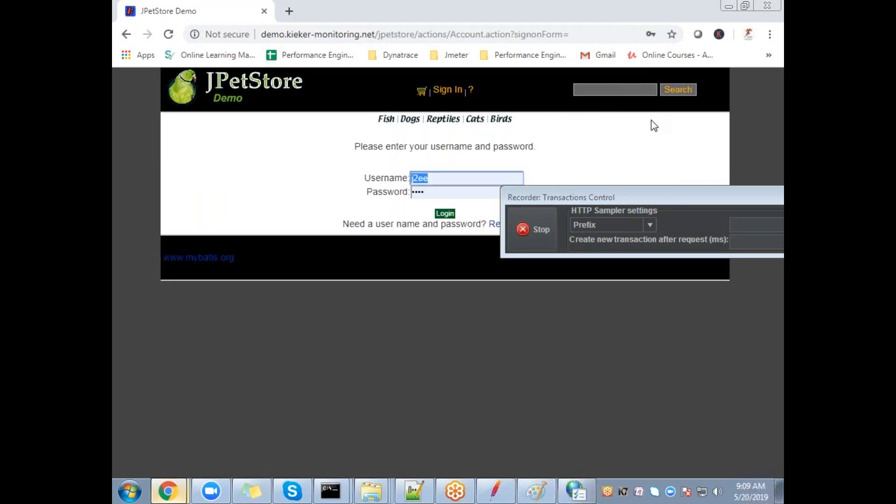
click(536, 490)
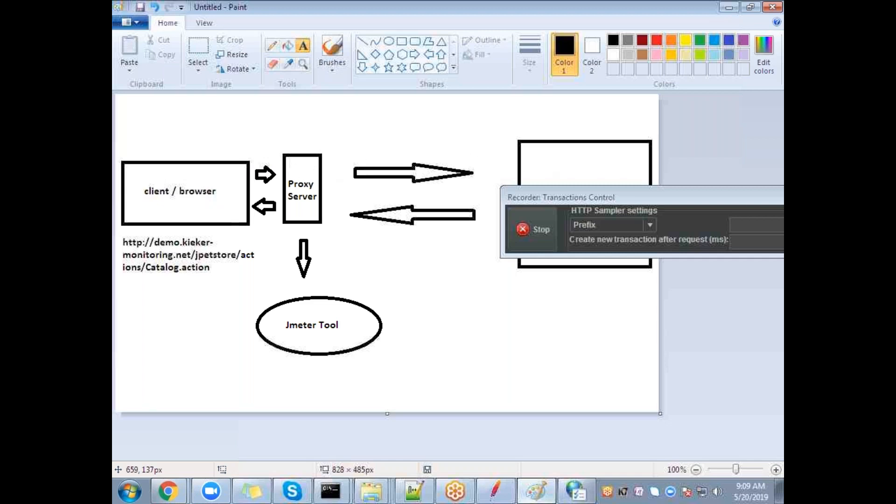
drag(595, 198, 597, 262)
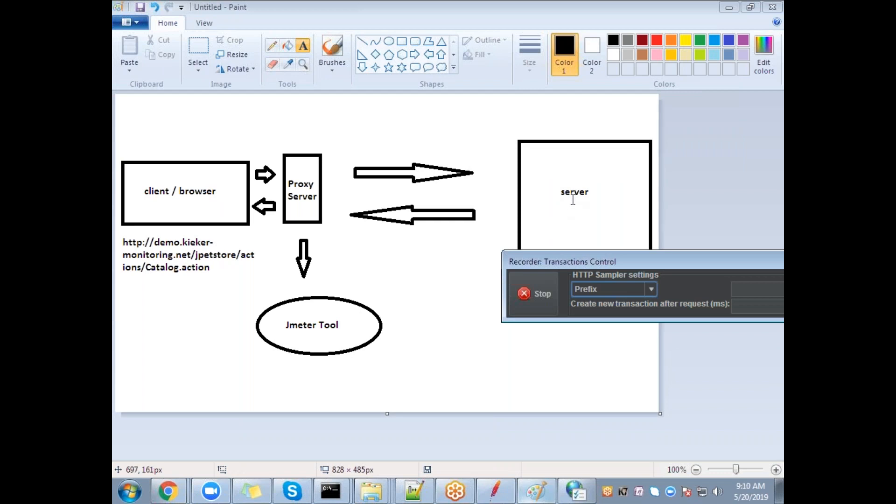
Step: Switch between the Paint diagram and the sign-in page, ending on the sign-in page
mouse_move(168, 491)
click(154, 454)
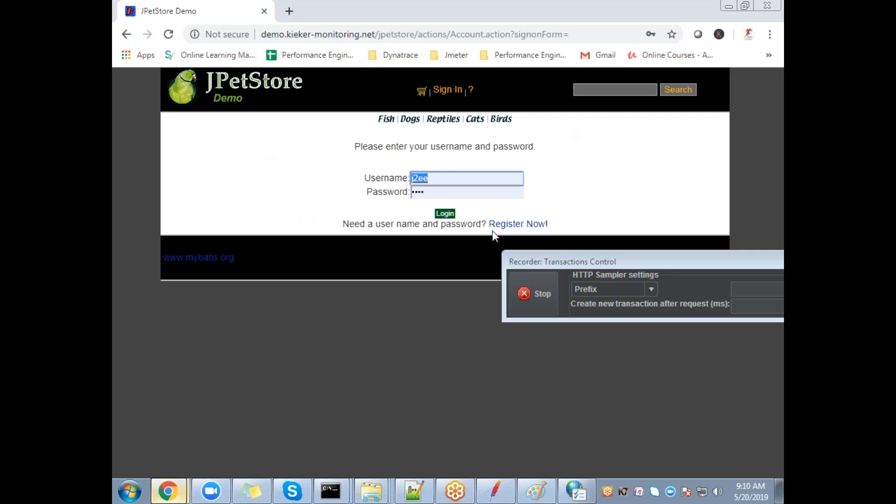
click(729, 6)
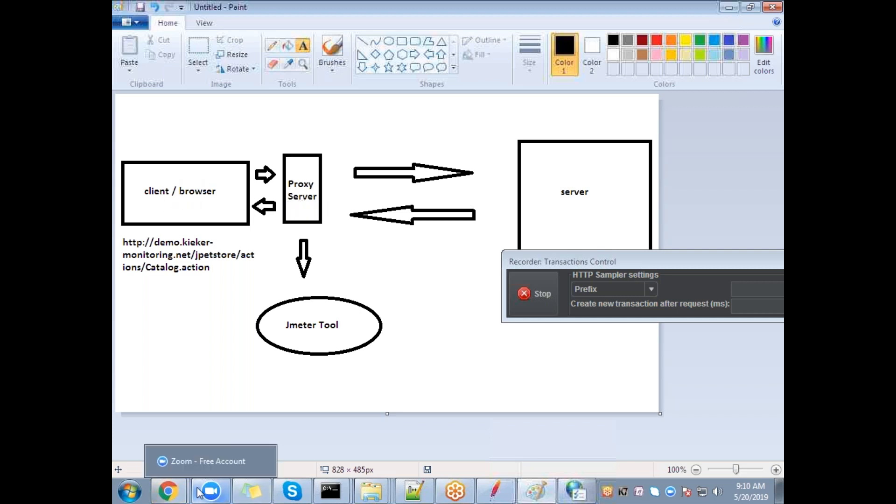
click(168, 491)
click(184, 463)
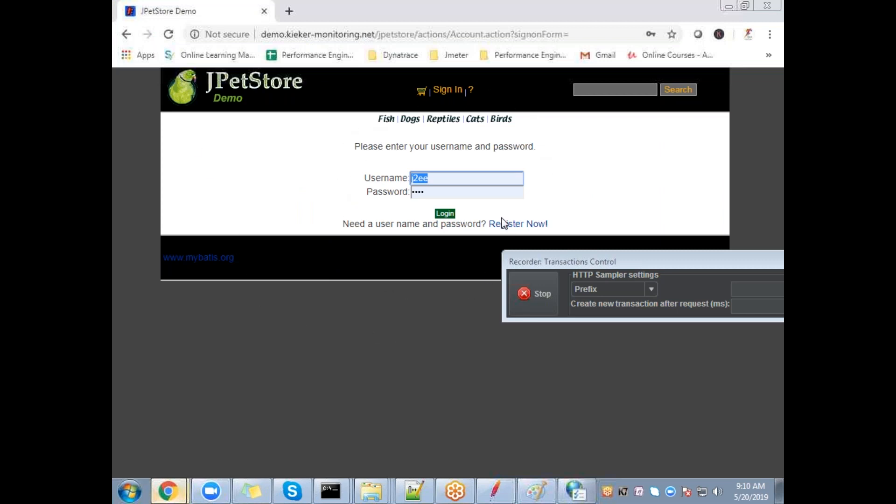
click(552, 498)
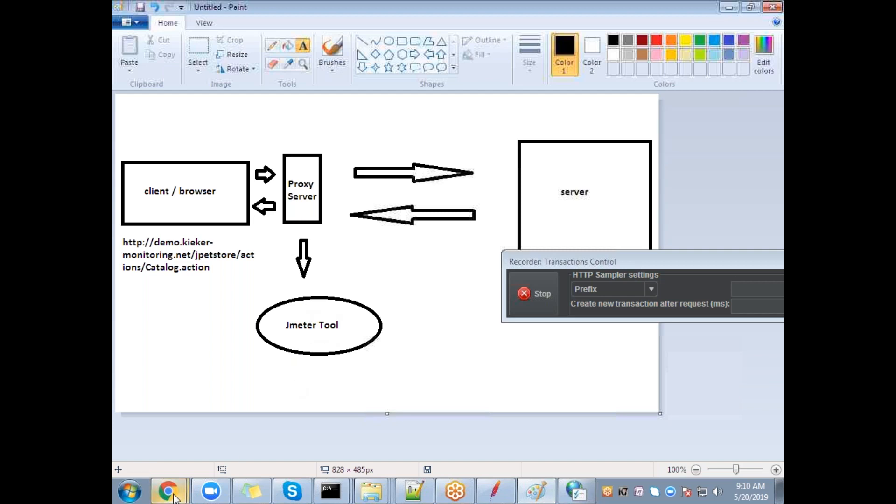
mouse_move(168, 490)
click(175, 464)
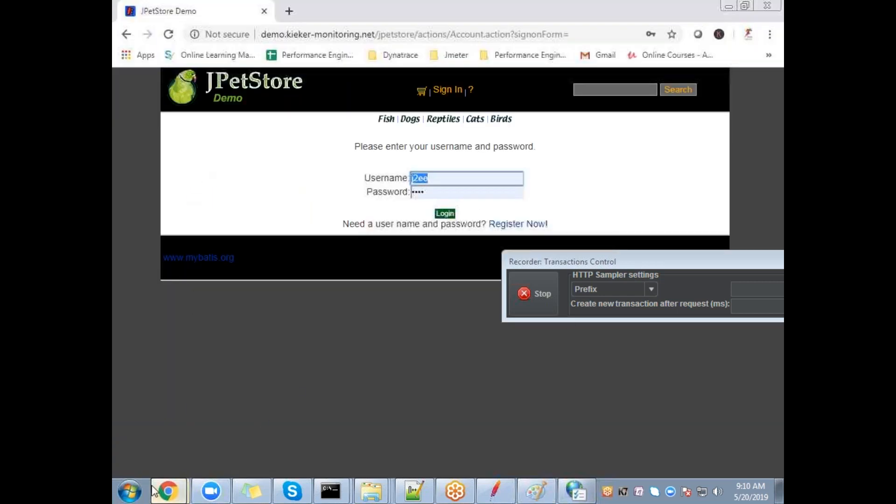
Step: Compare captured request 1 Catalog.action with request 2 Account.action and its signonForm parameter
click(496, 491)
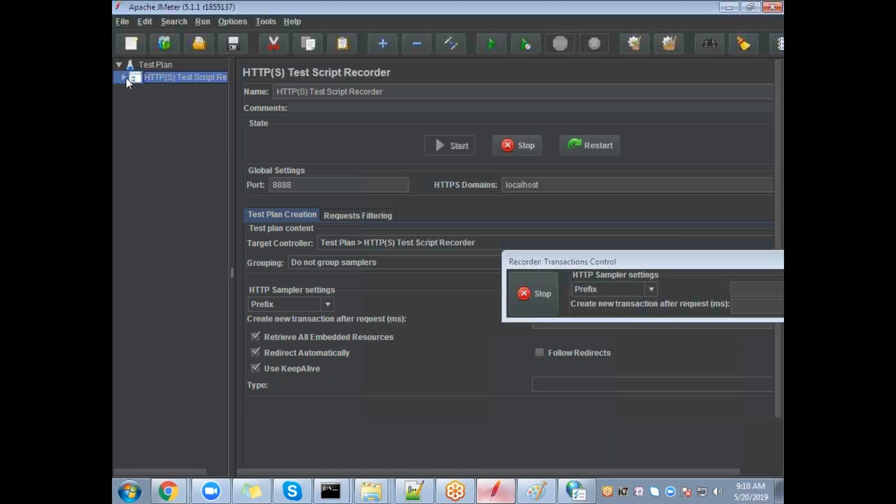
click(124, 77)
click(173, 114)
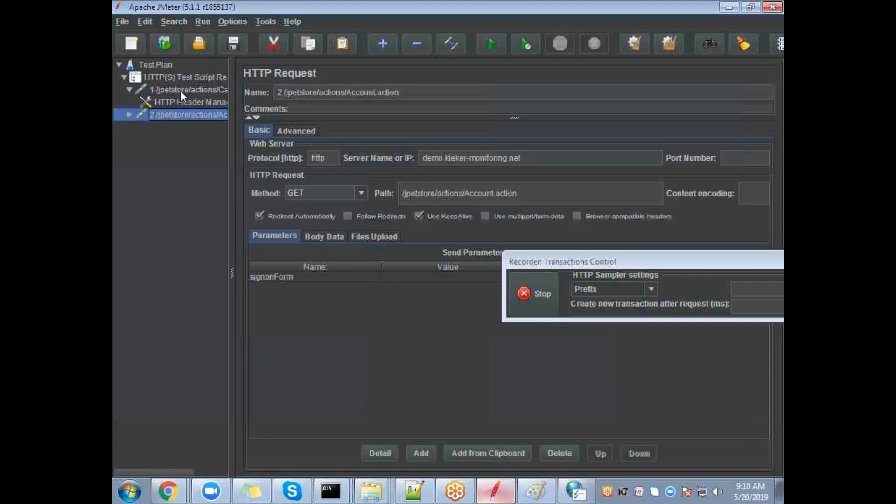
click(182, 90)
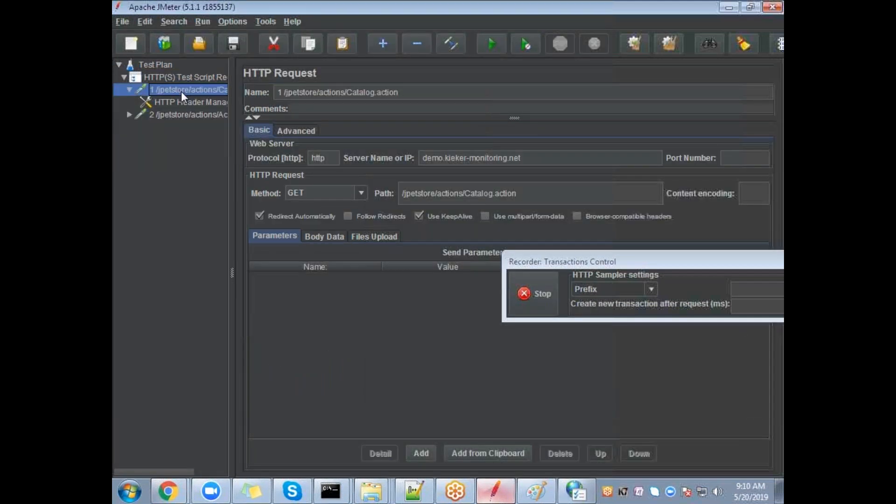
click(173, 115)
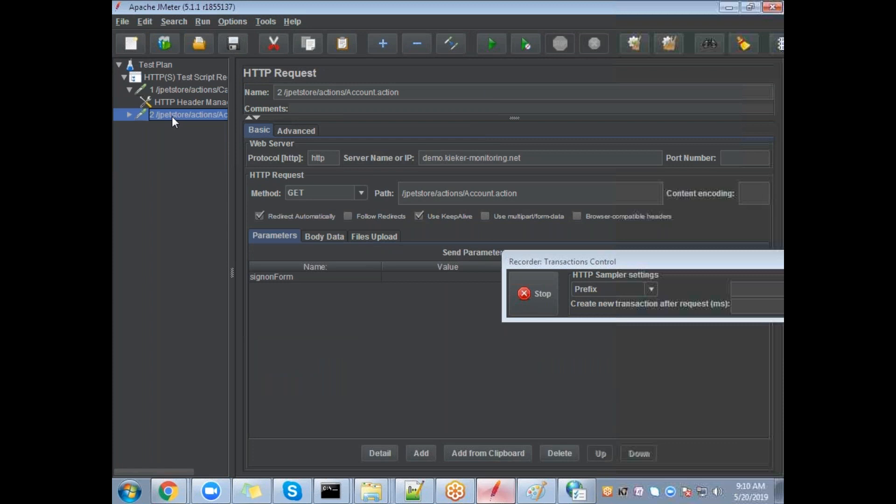
click(180, 90)
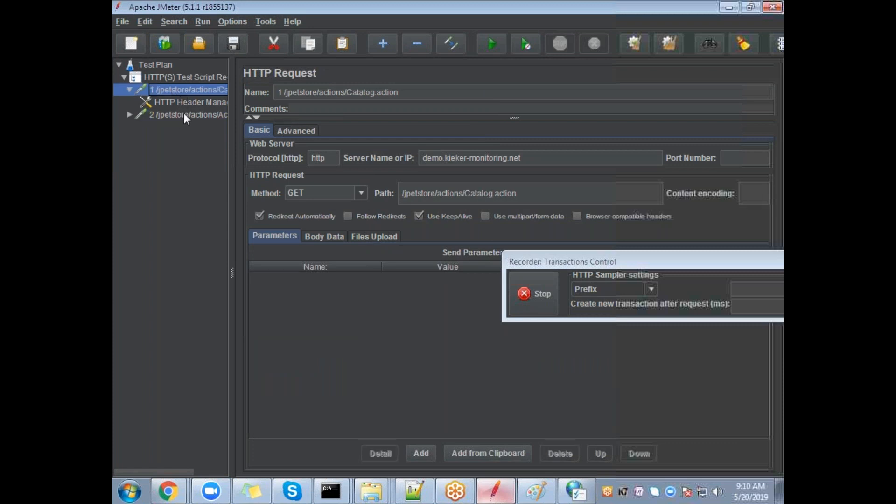
click(184, 114)
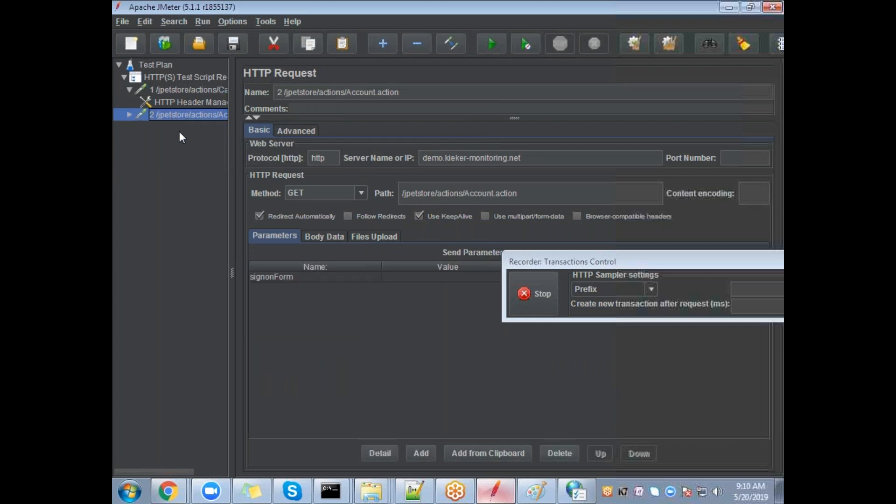
mouse_move(168, 492)
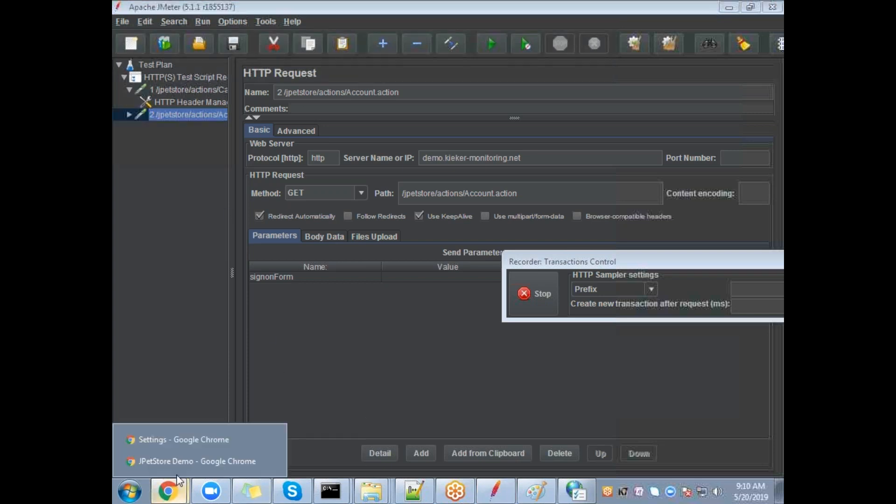
click(187, 458)
Step: Enter the demo account's username and password and log in to JPetStore
click(441, 180)
text(J2ee)
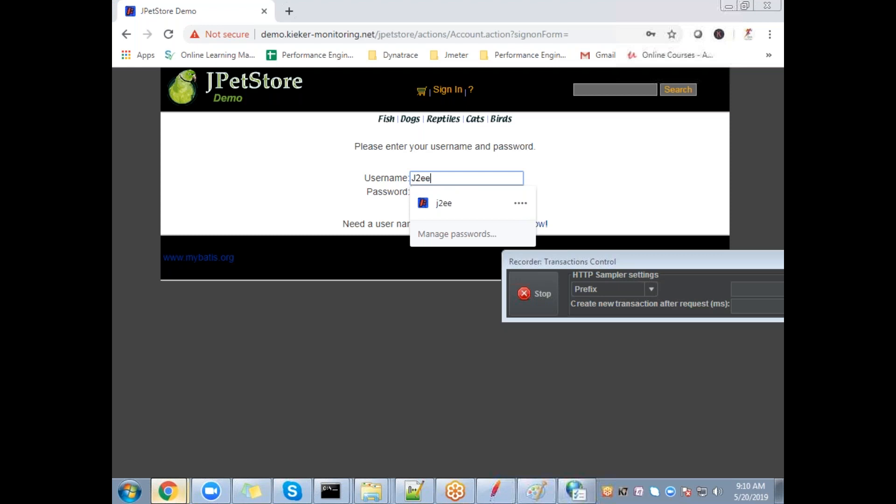
key(Tab)
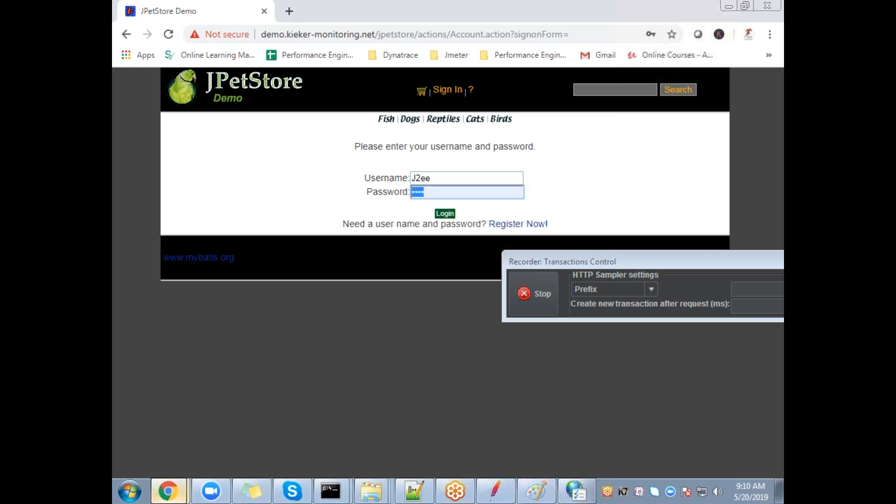
text(j2)
key(shift+Tab)
key(BackSpace)
text(j233)
key(BackSpace)
key(BackSpace)
key(BackSpace)
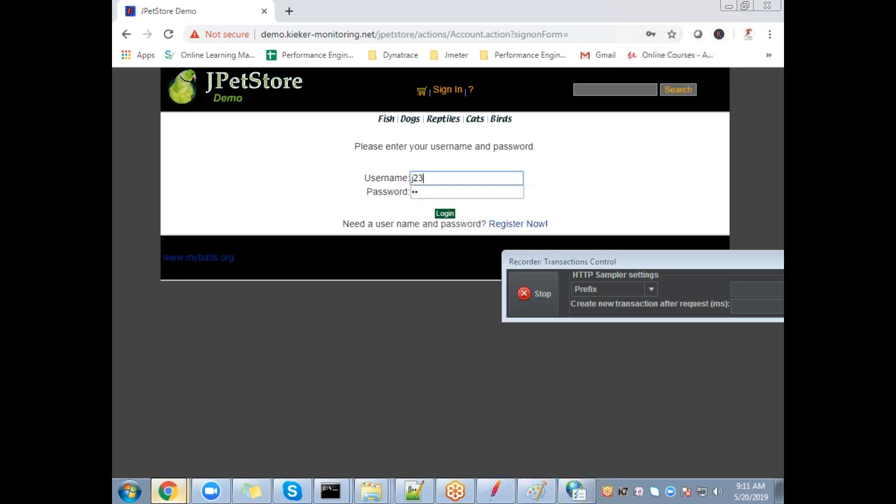
text(2ee)
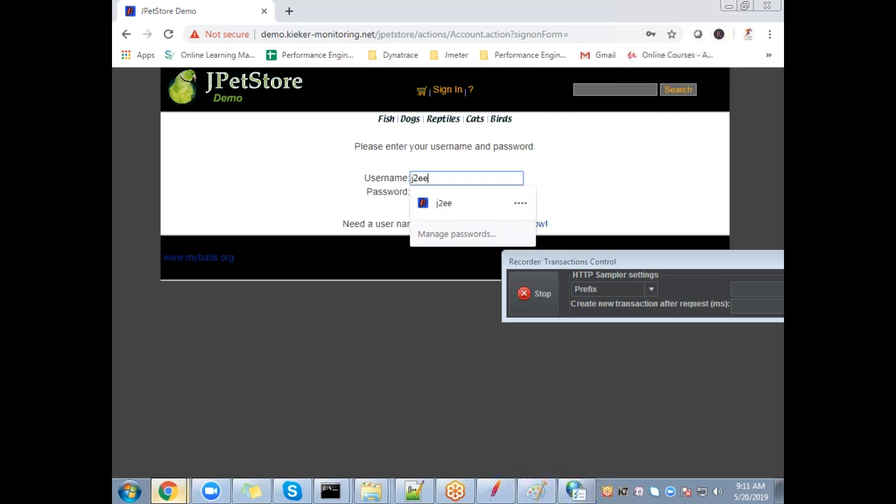
key(Tab)
text(j2ee)
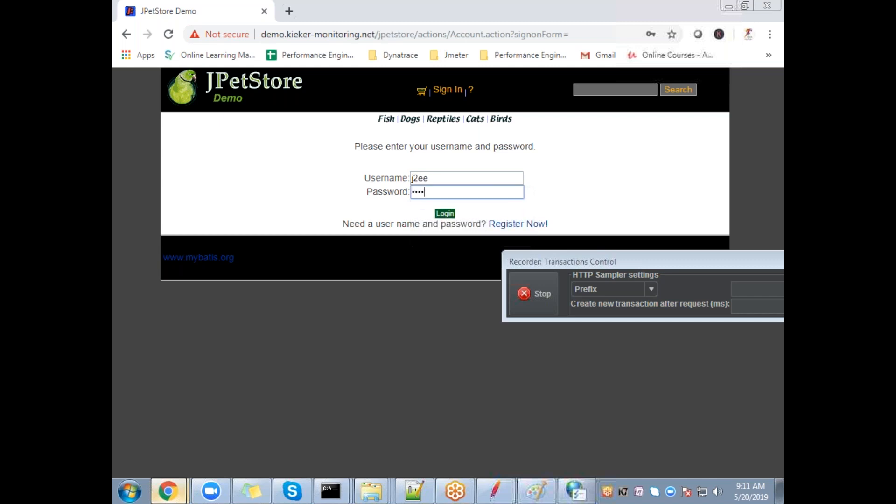
click(445, 214)
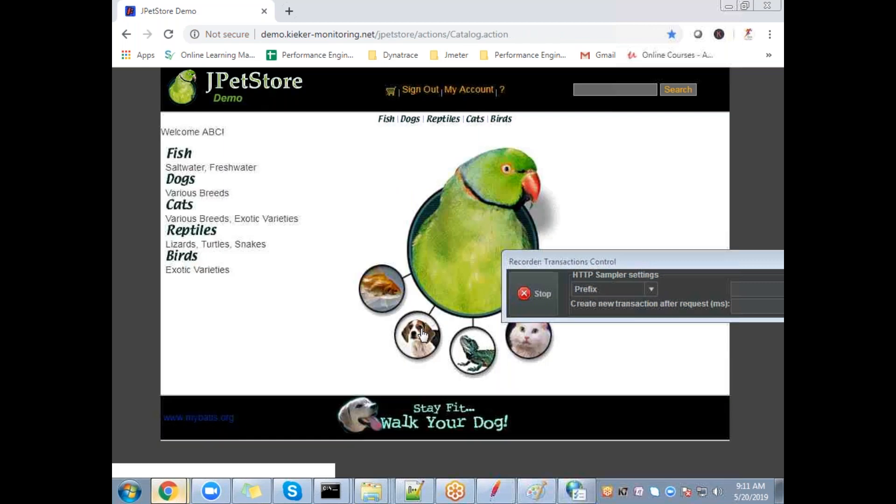
Step: Review captured request 3, the POST login, and request 4
click(505, 483)
click(166, 139)
click(176, 131)
click(178, 137)
click(180, 131)
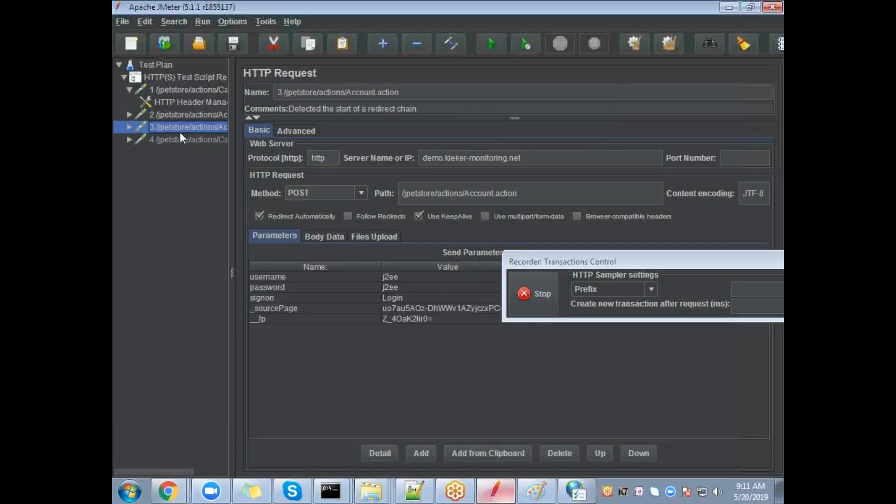
click(182, 137)
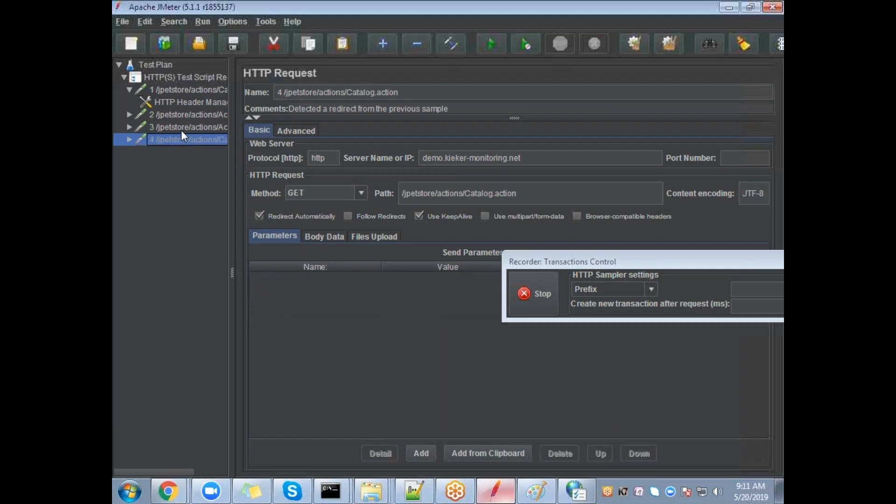
Step: Sign out of the store and view new requests 5 Account.action and 6 Catalog.action
key(alt+Tab)
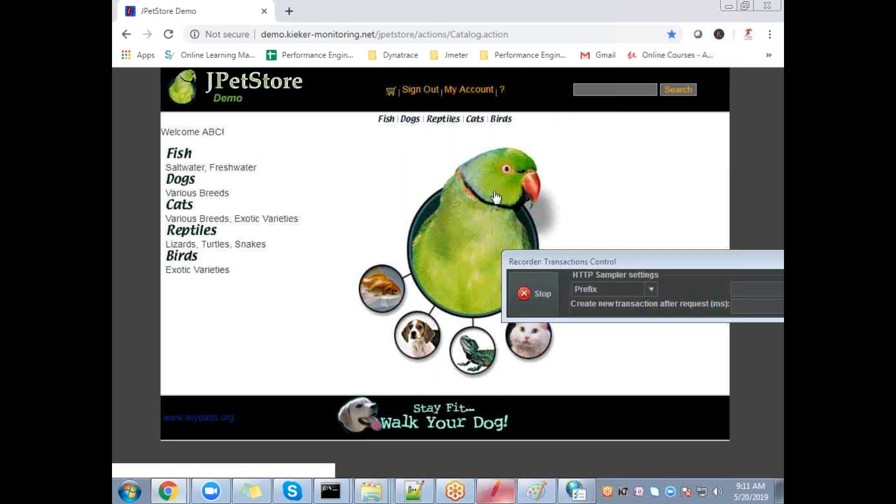
click(415, 94)
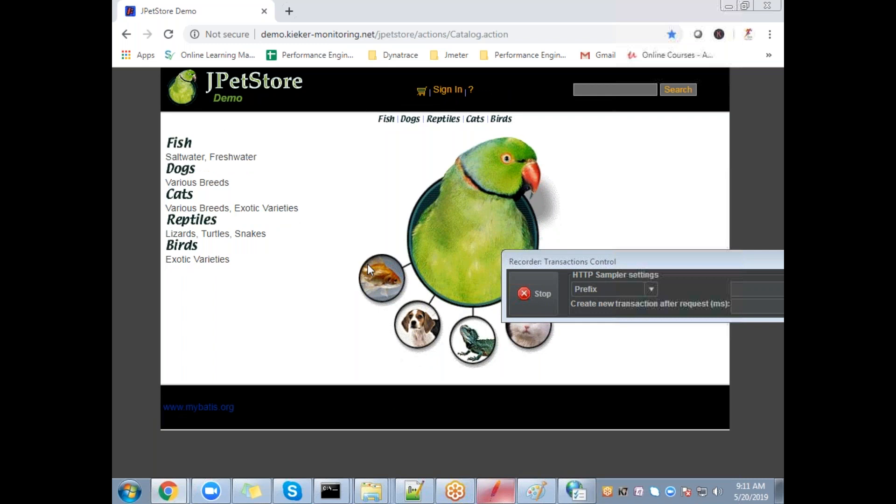
key(alt+Tab)
click(189, 163)
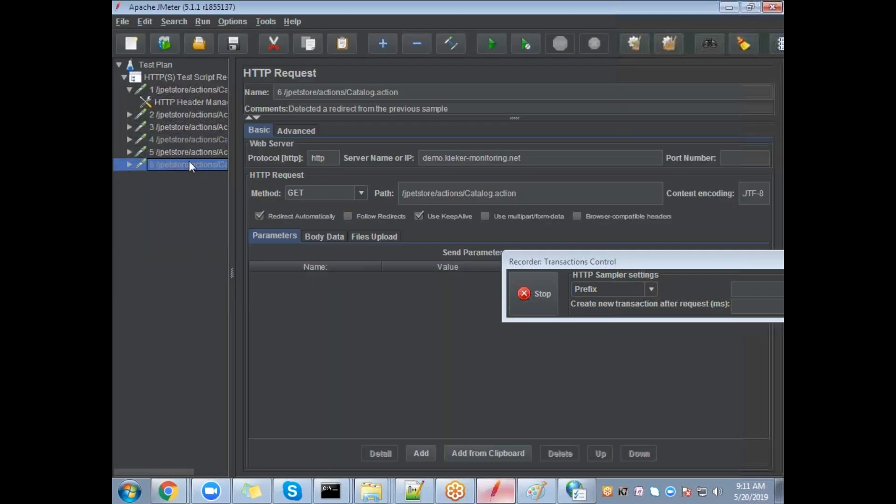
click(189, 154)
click(189, 165)
drag(686, 265, 517, 125)
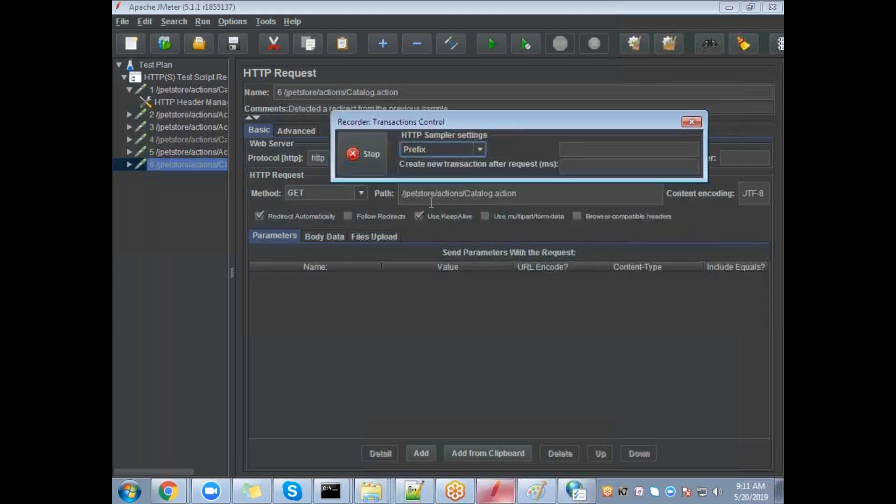
Step: Stop recording and click through captured requests 1 to 6
click(358, 153)
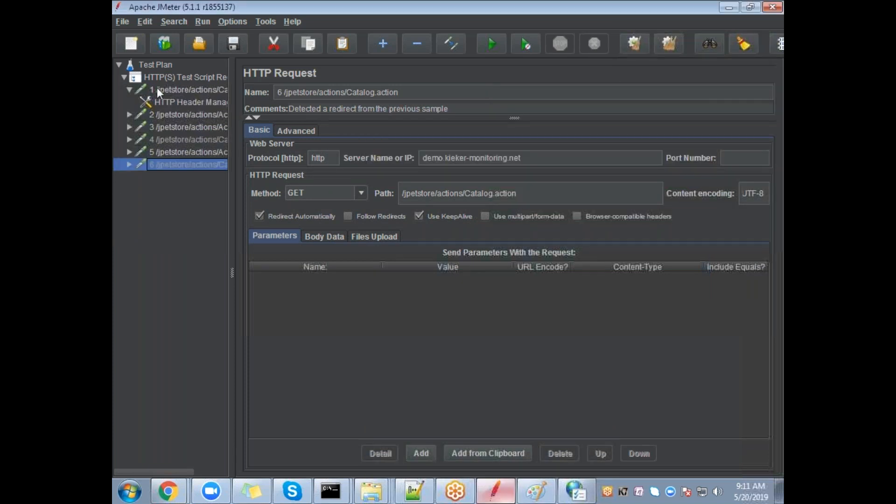
click(134, 90)
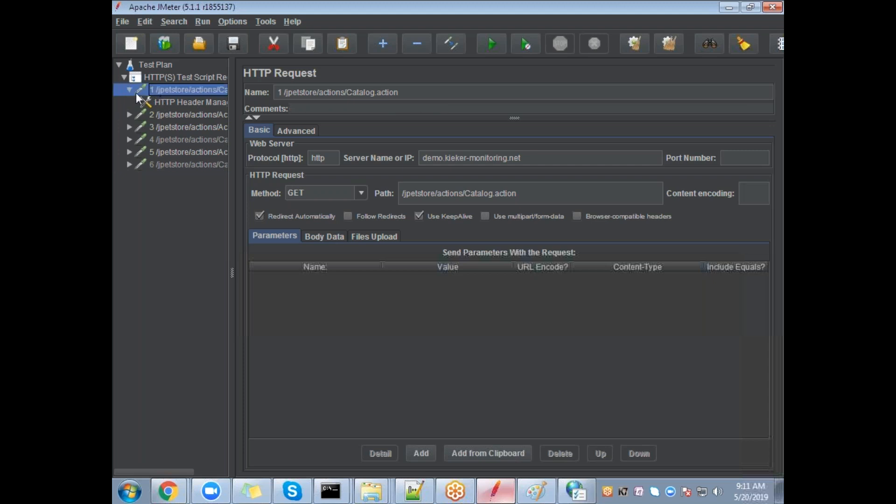
click(129, 90)
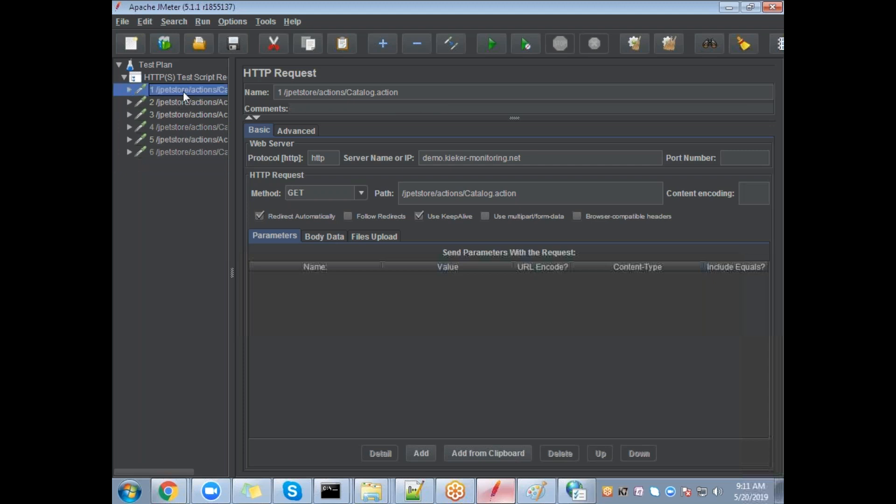
click(189, 103)
click(191, 115)
click(189, 127)
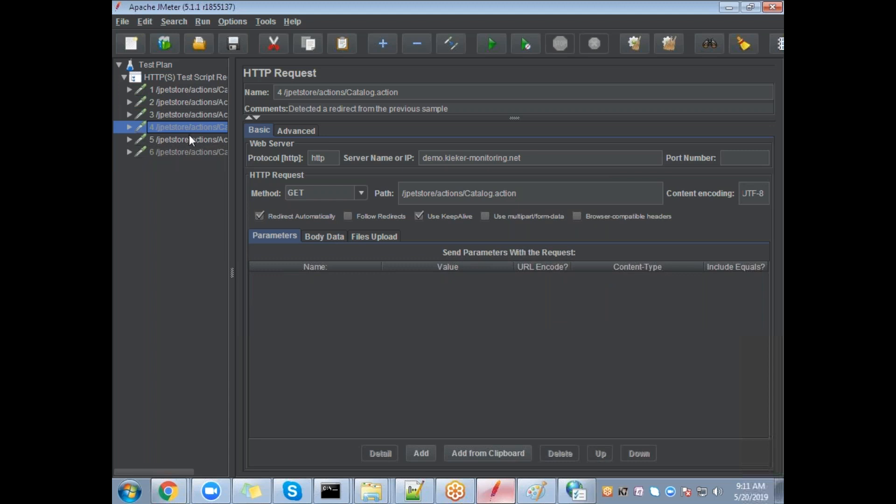
click(189, 134)
click(188, 147)
click(191, 90)
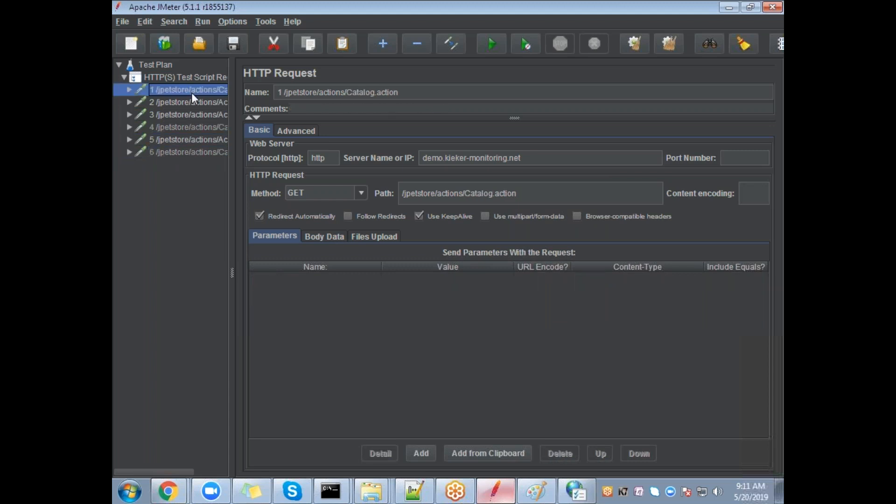
Step: Widen the request tree and review all six requests' full paths and parameters
drag(232, 258, 322, 258)
click(243, 115)
click(242, 101)
click(241, 94)
click(242, 105)
click(243, 128)
click(235, 154)
click(237, 139)
click(241, 127)
click(244, 114)
click(246, 102)
double_click(245, 101)
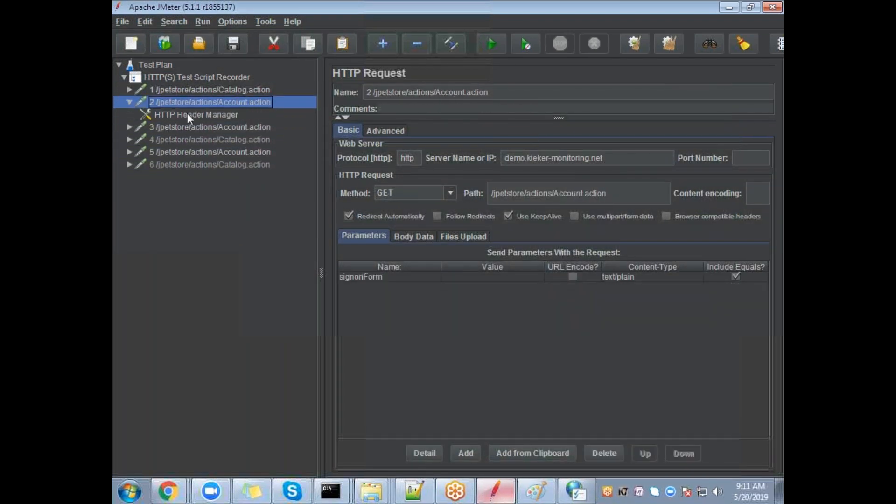
click(129, 101)
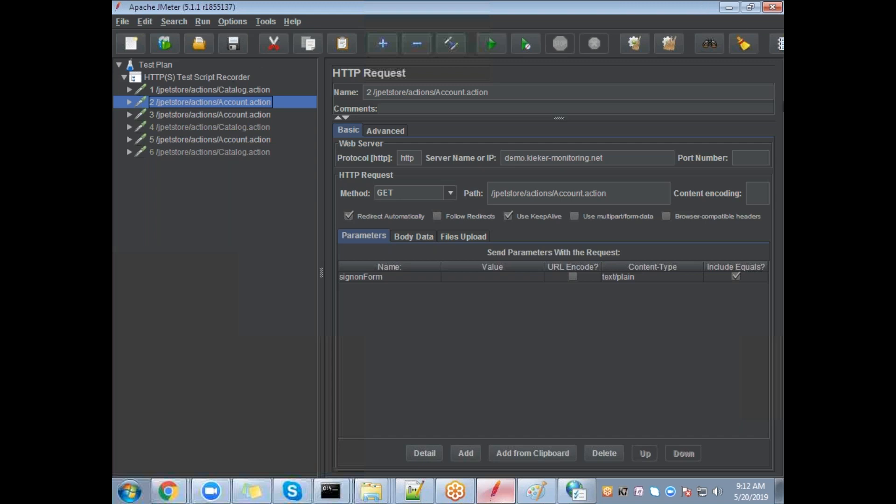
Step: Select samplers 1 through 6, delete them, and confirm the removal
click(256, 90)
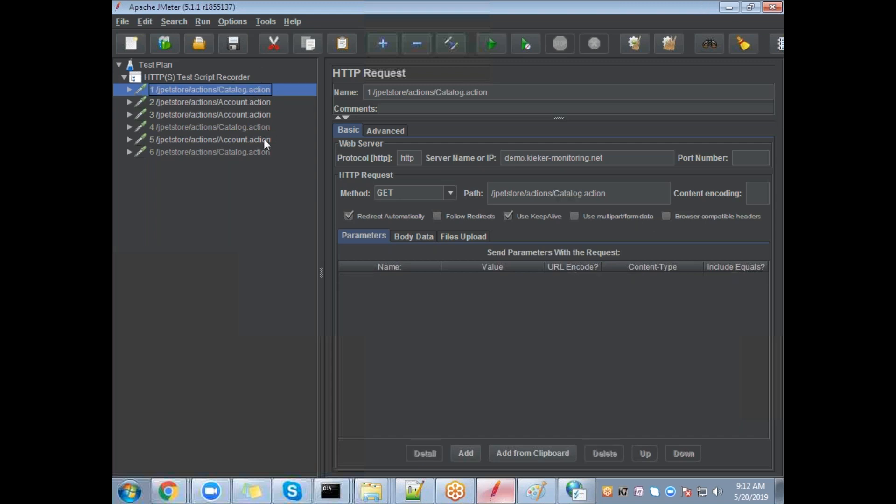
key(shift+Down)
key(shift+Down)
key(shift+Down)
key(shift+Down)
key(shift+Down)
key(Delete)
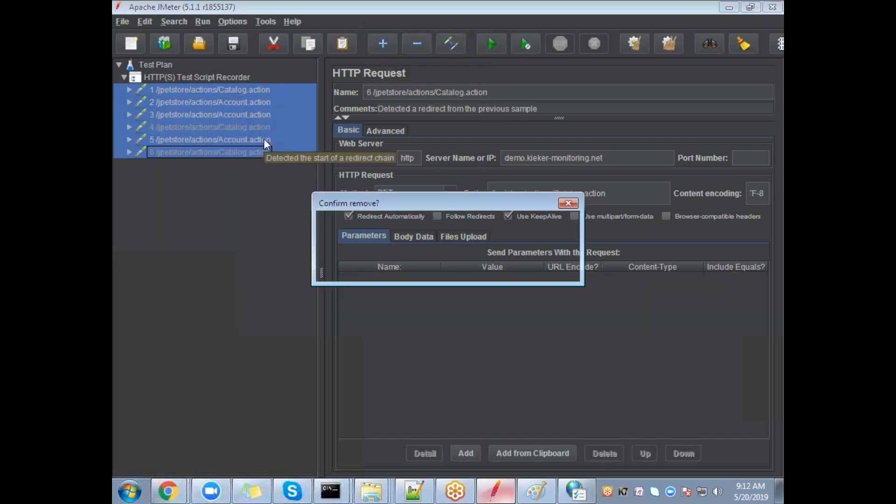
click(423, 269)
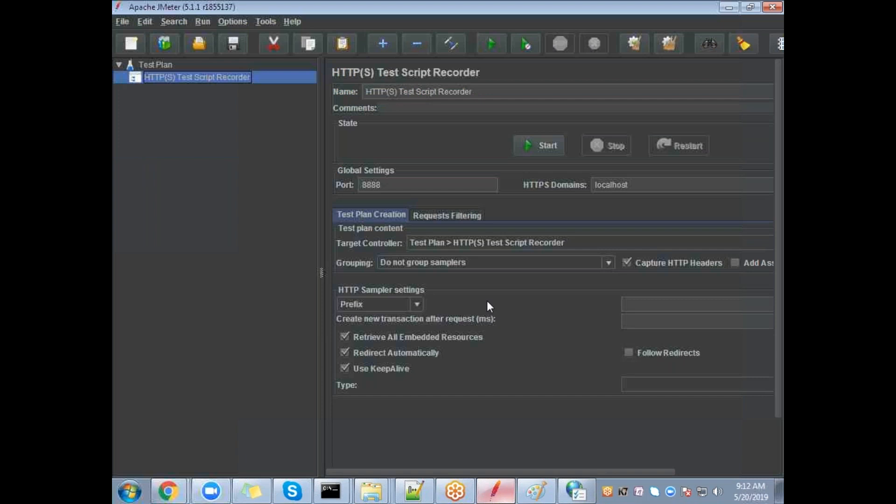
Step: Set the recorder's Target Controller to Use Recording Controller
click(492, 242)
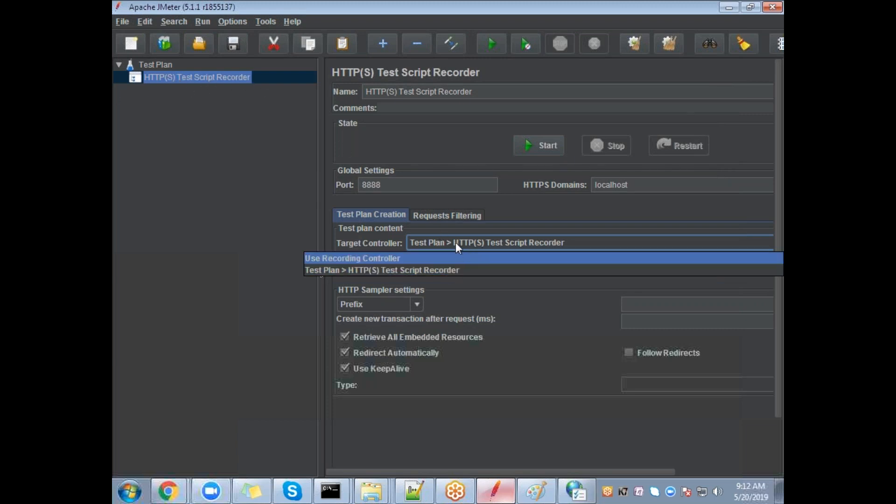
click(142, 68)
click(153, 76)
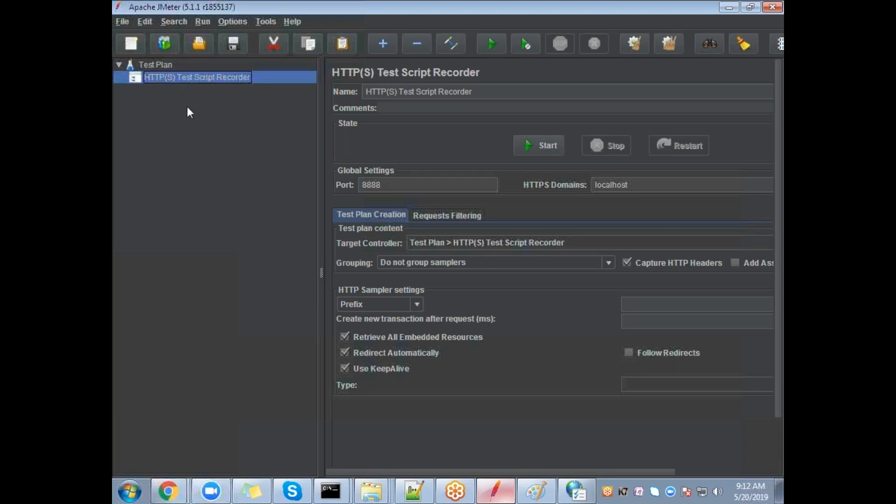
click(505, 242)
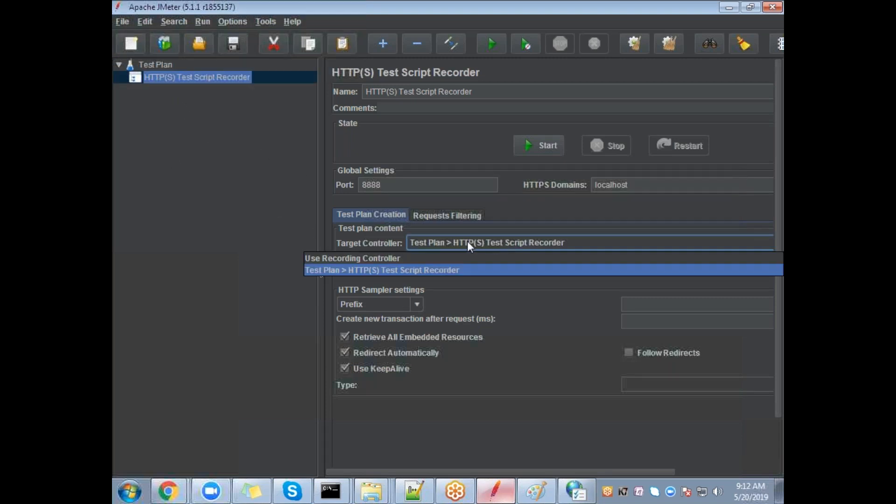
click(383, 259)
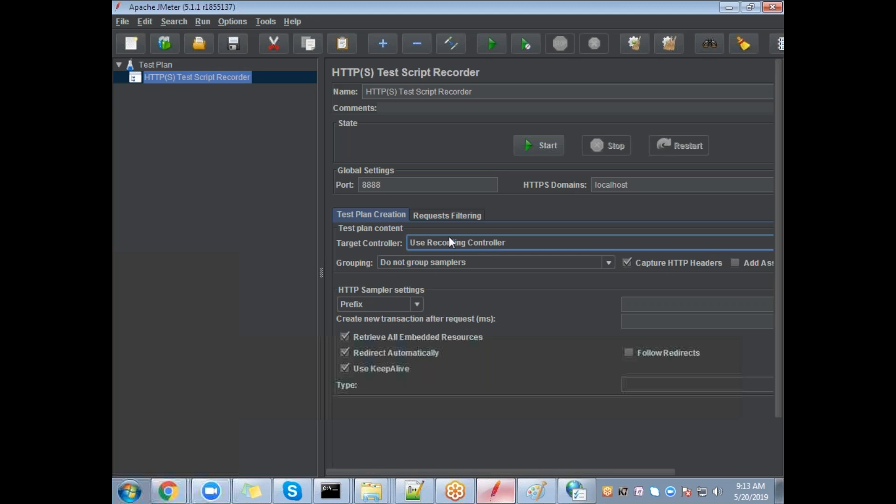
Step: Check the Test Plan and recorder settings without adding any elements
click(122, 66)
click(121, 66)
click(186, 80)
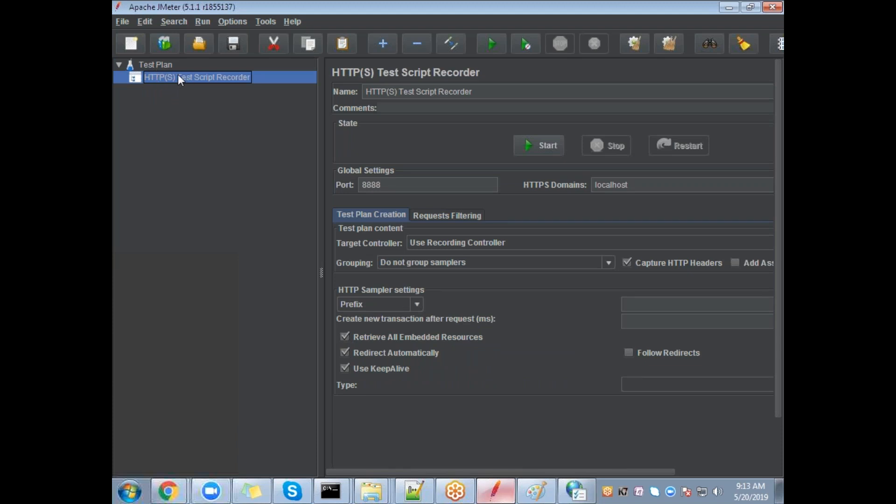
click(157, 65)
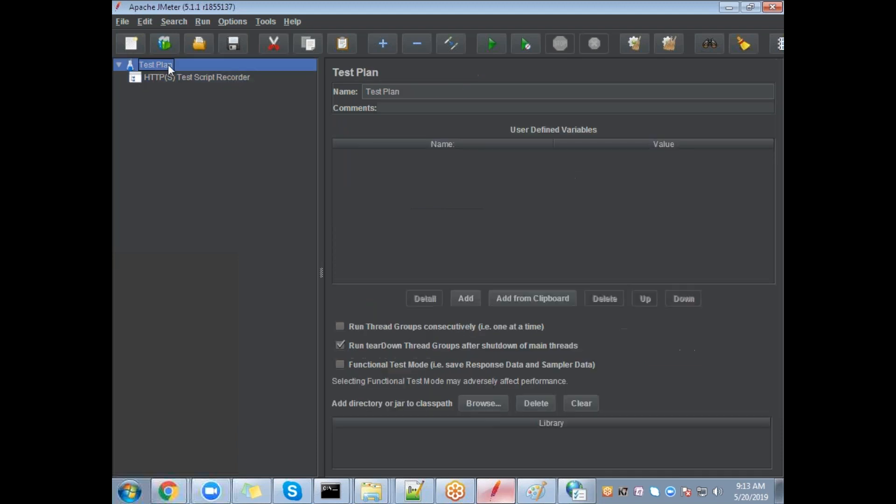
right_click(163, 68)
click(122, 169)
click(216, 77)
click(162, 66)
click(162, 77)
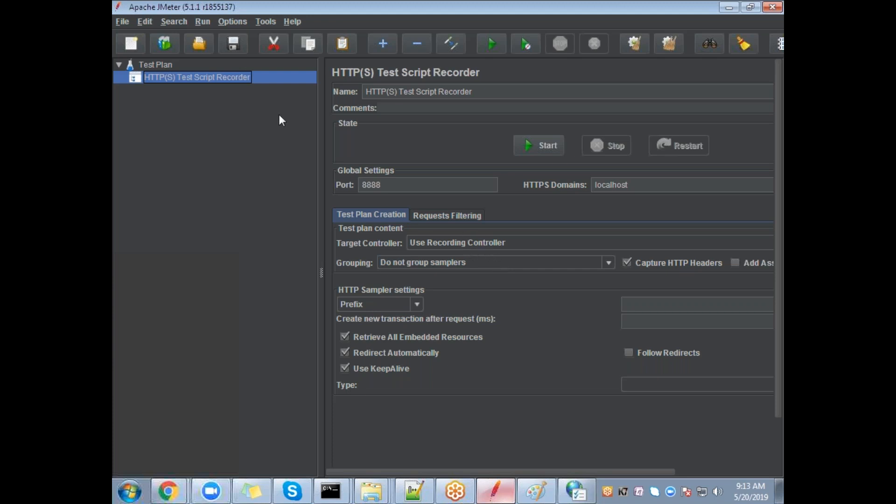
click(149, 64)
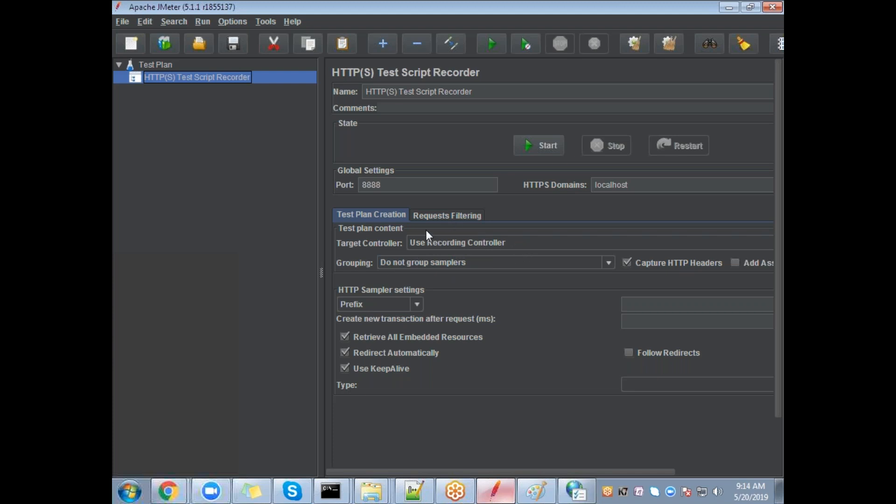
Step: Browse the Test Plan's Add menu, then close it and view the HTTP(S) Test Script Recorder settings
click(163, 68)
right_click(161, 63)
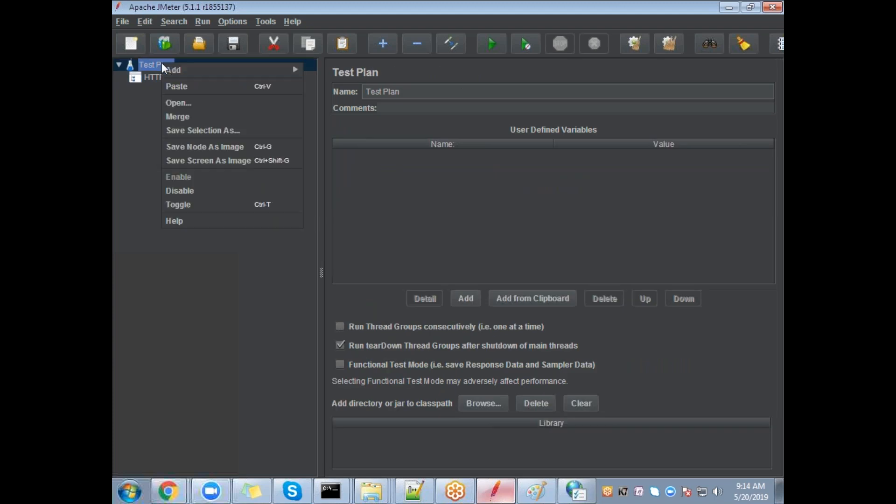
mouse_move(177, 68)
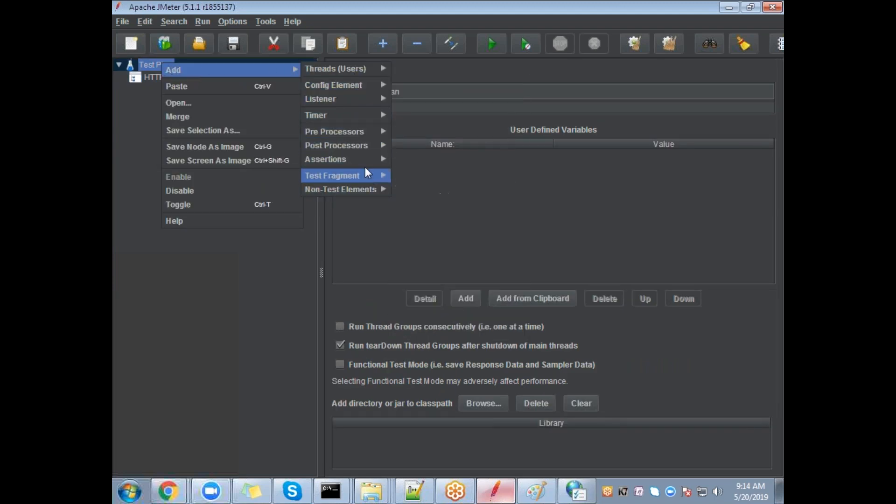
mouse_move(354, 92)
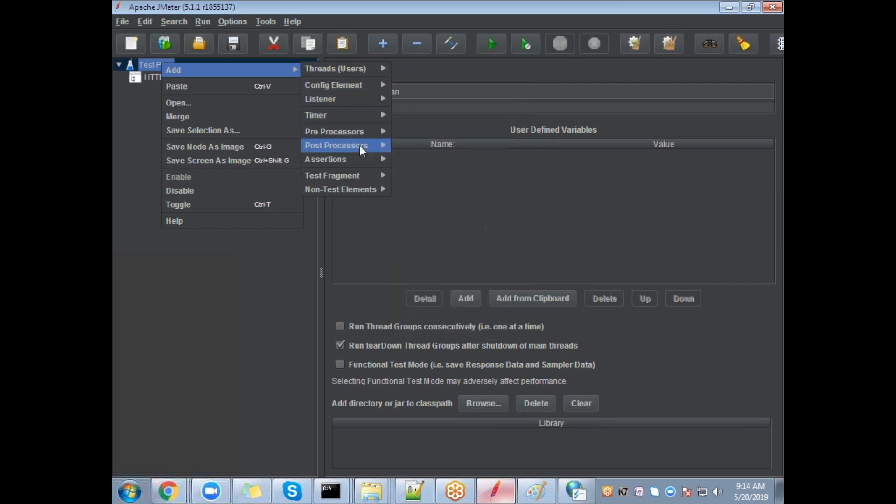
mouse_move(357, 180)
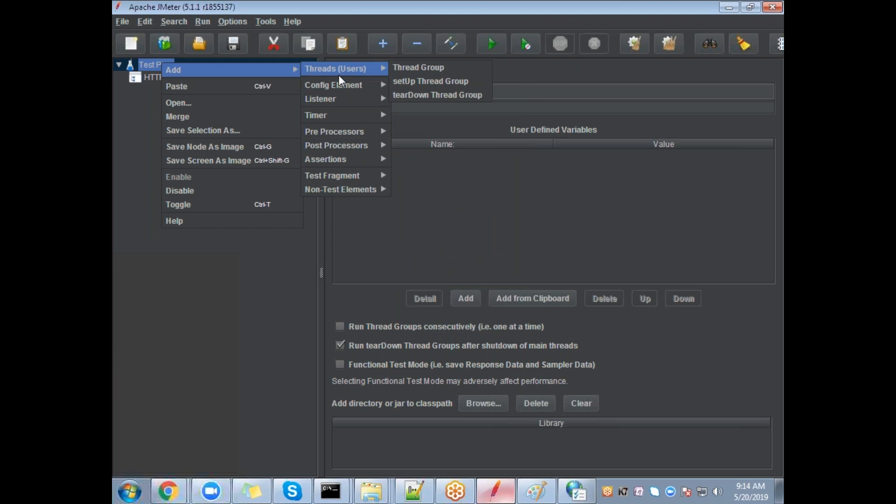
click(132, 145)
click(222, 78)
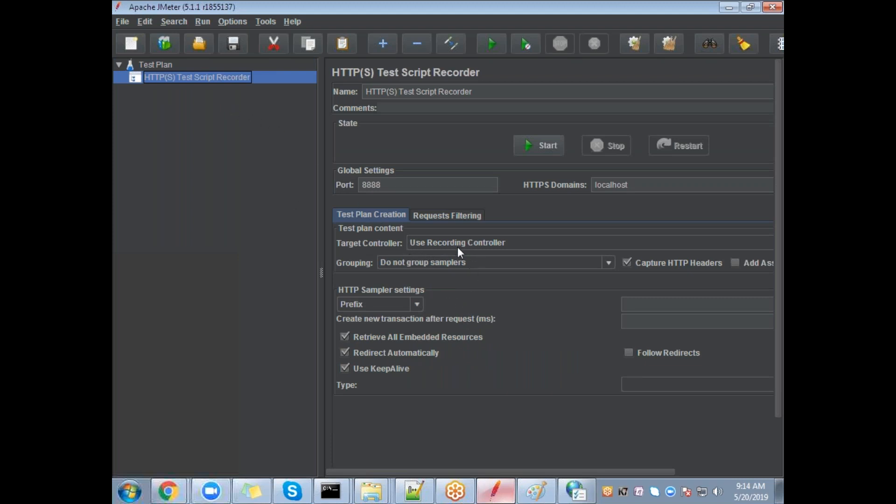
Step: Reopen the Test Plan's Add > Threads (Users) menu to reveal the Thread Group option
click(148, 67)
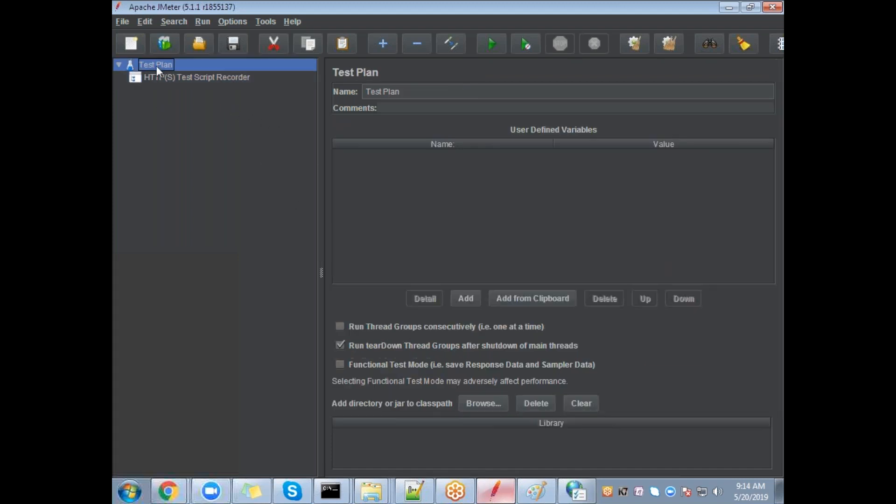
right_click(156, 66)
mouse_move(242, 75)
mouse_move(313, 106)
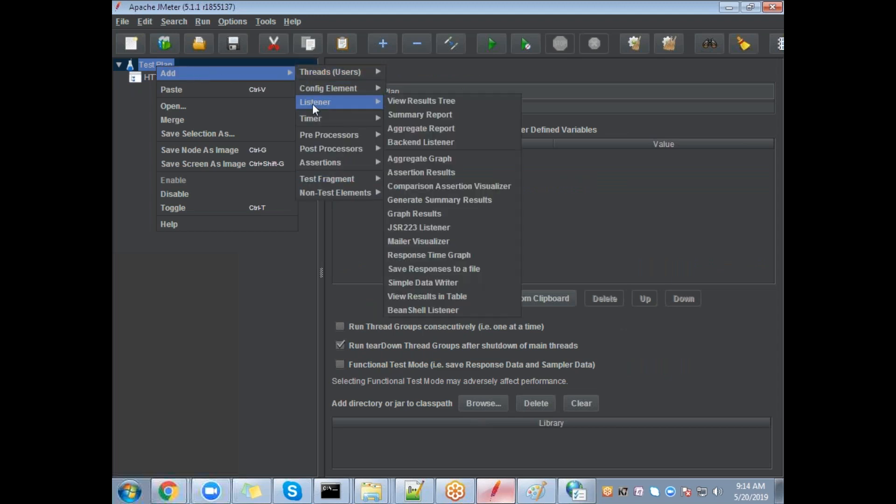
mouse_move(328, 74)
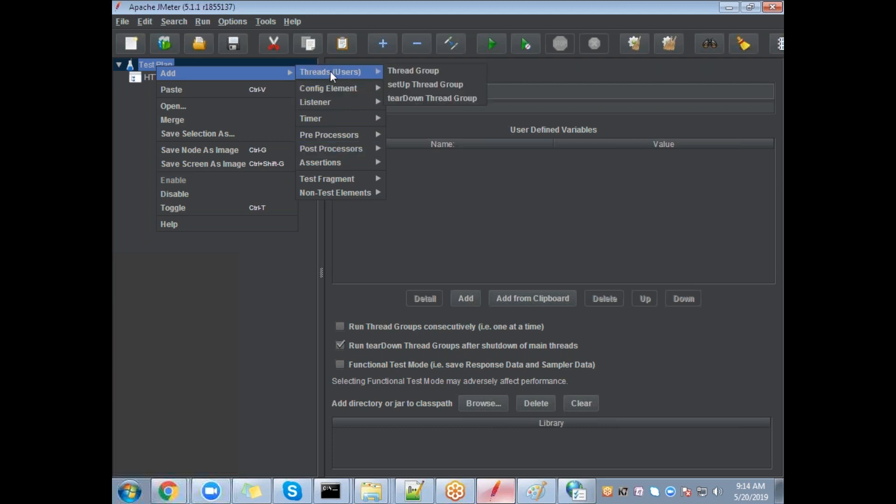
mouse_move(363, 74)
Step: Add a Thread Group to the Test Plan
click(405, 71)
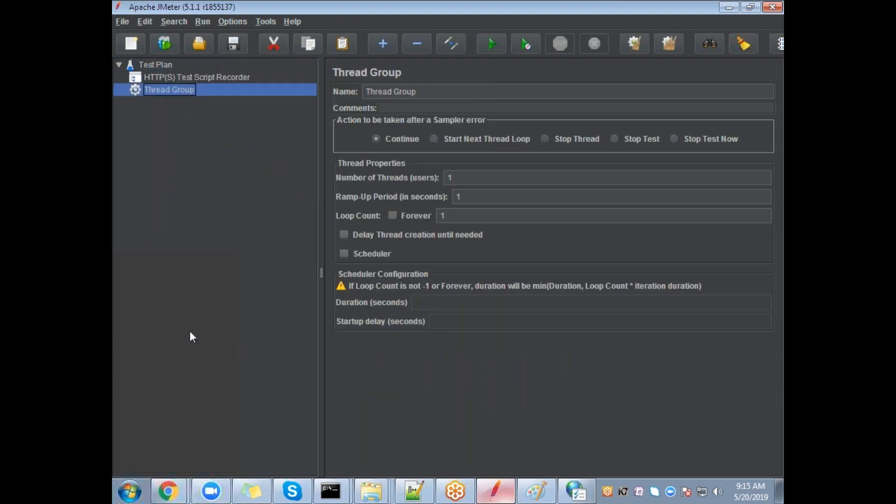
right_click(167, 90)
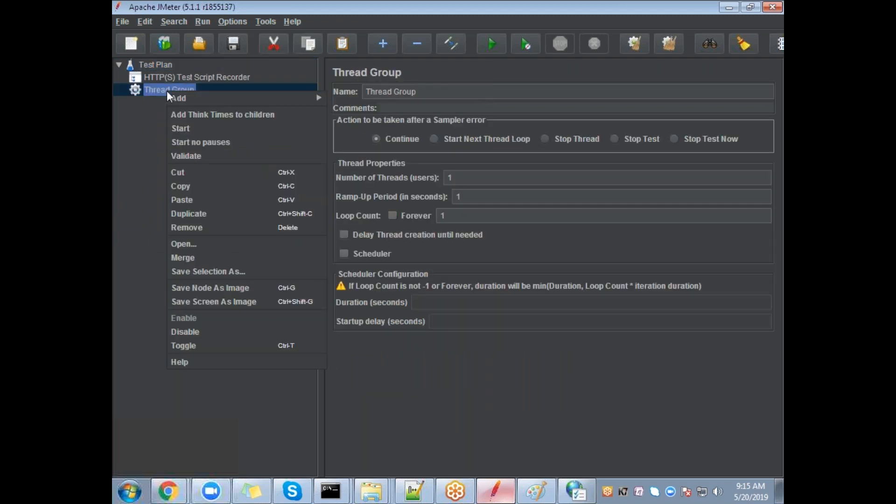
mouse_move(180, 97)
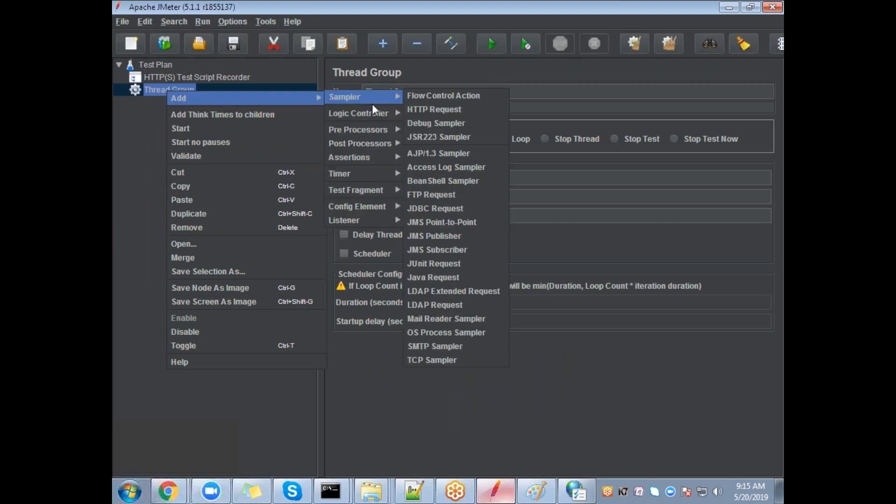
mouse_move(374, 113)
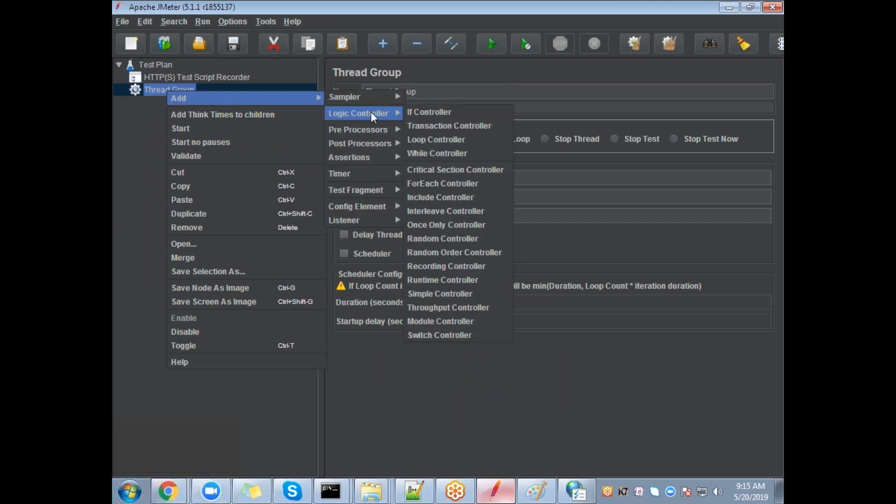
click(148, 66)
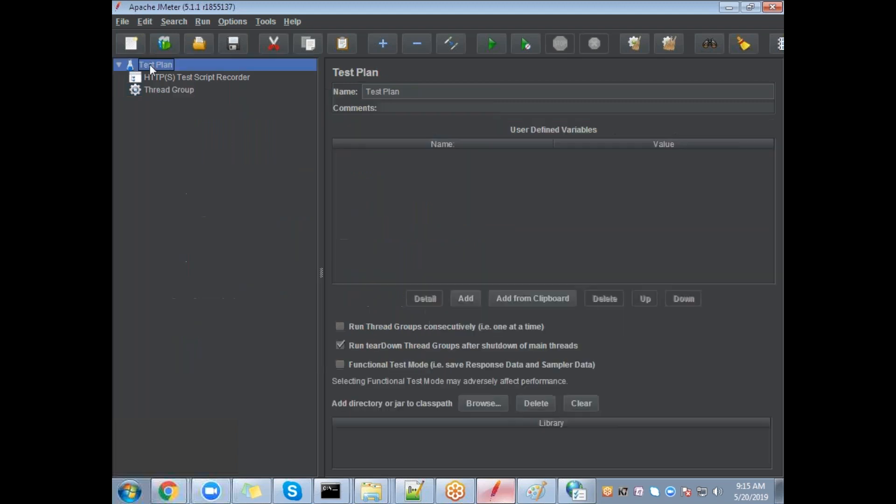
right_click(158, 65)
mouse_move(177, 74)
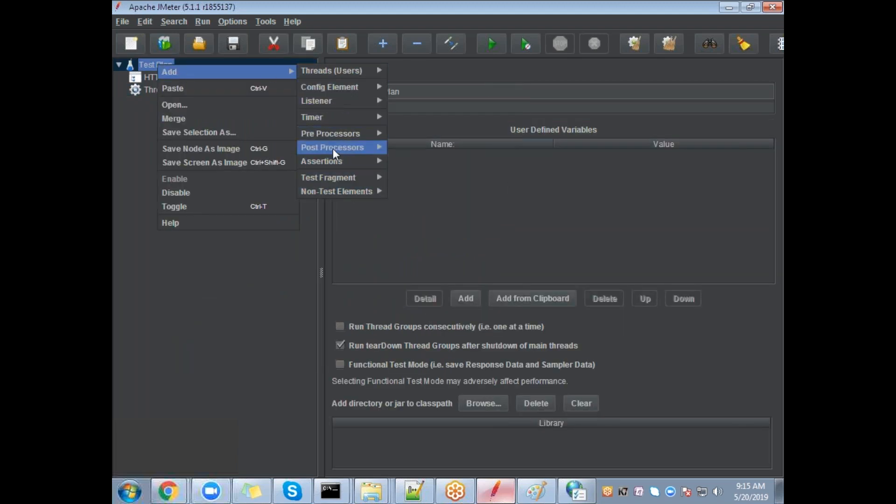
click(113, 144)
Step: Add a Recording Controller inside the Thread Group via Logic Controller
click(180, 90)
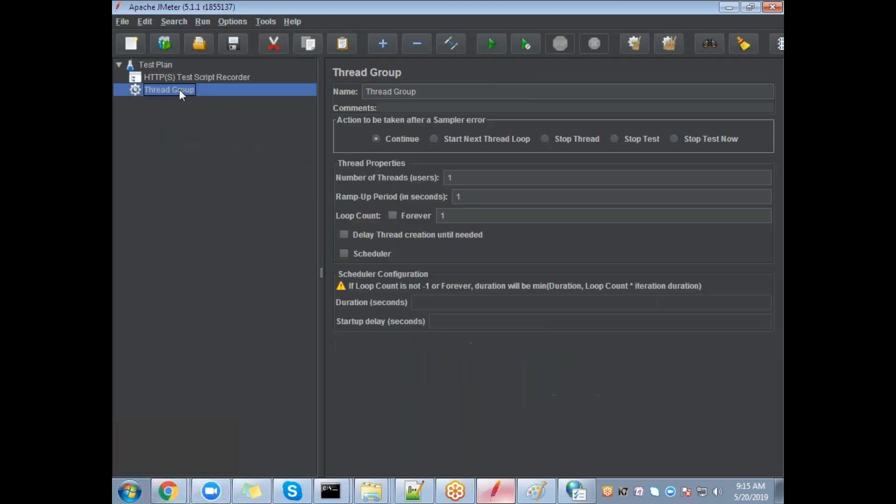
right_click(179, 89)
mouse_move(191, 96)
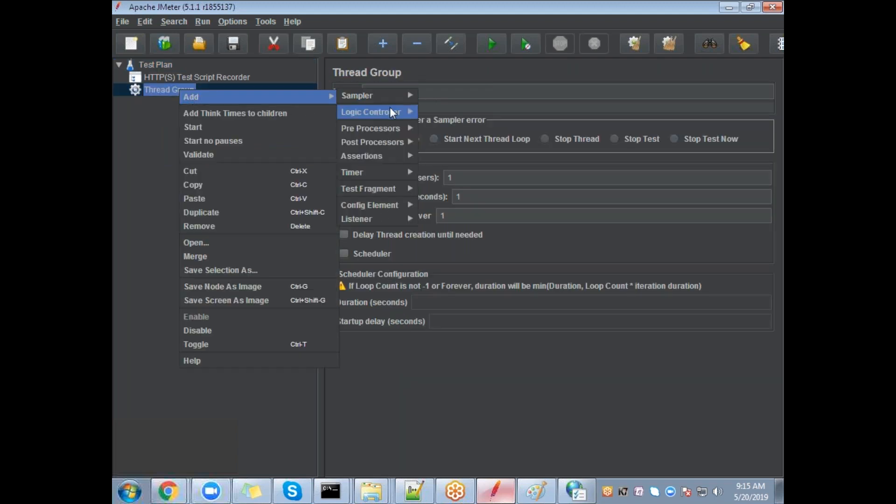
mouse_move(392, 111)
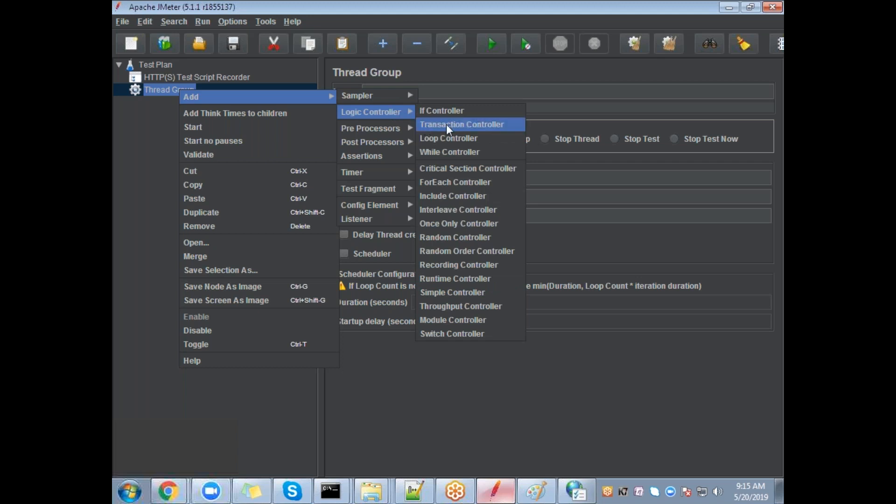
click(466, 265)
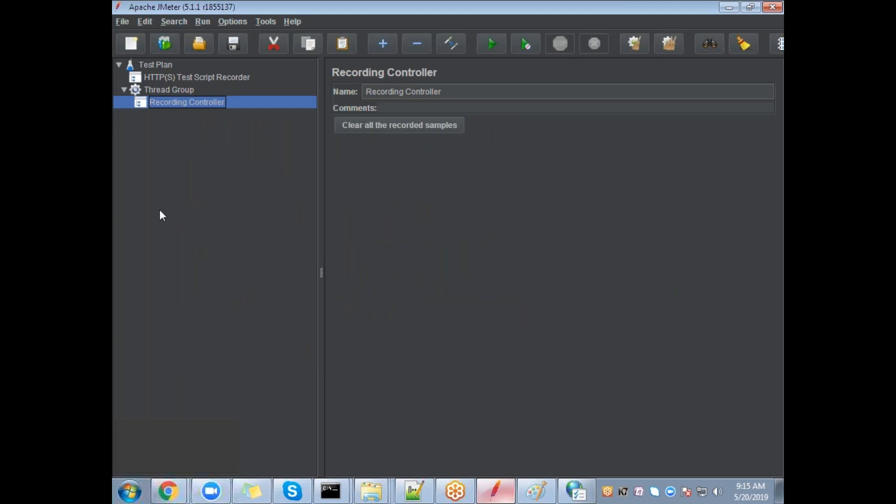
Step: Move the Thread Group and its Recording Controller above the HTTP(S) Test Script Recorder
click(231, 77)
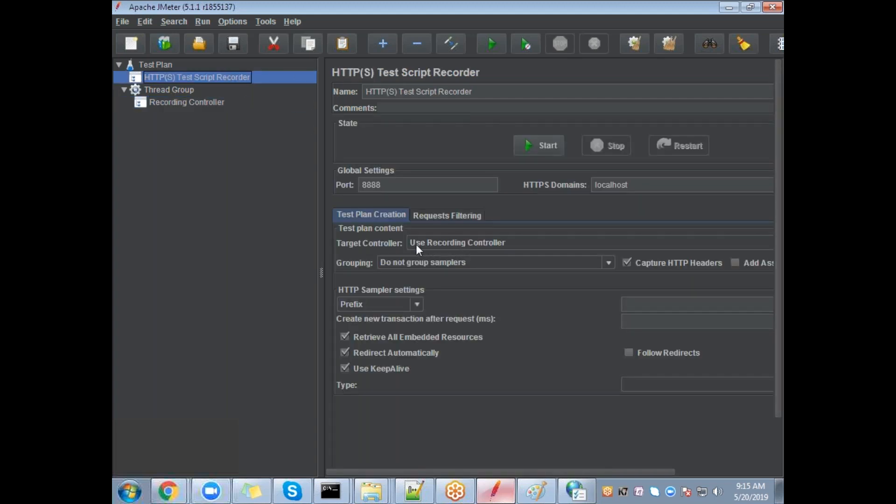
click(182, 104)
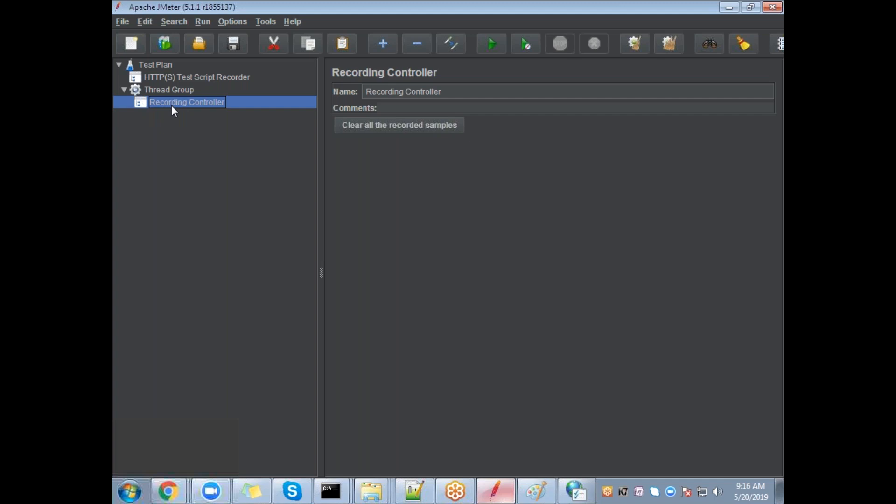
click(125, 89)
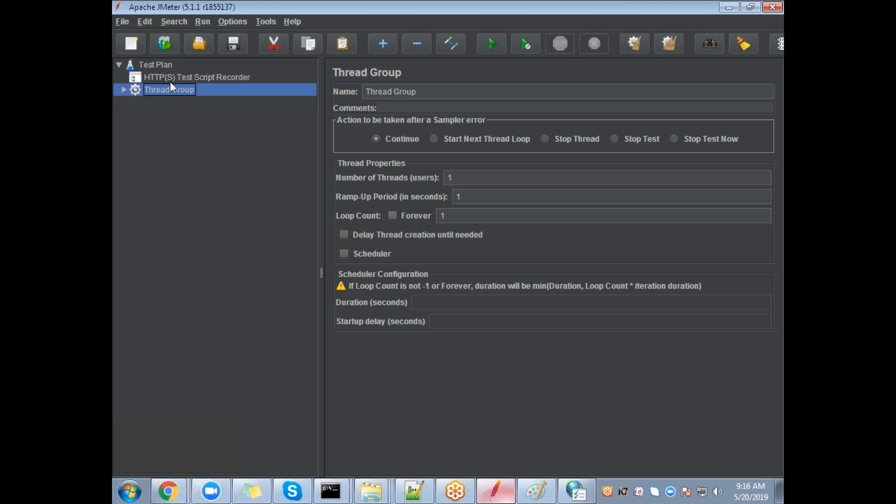
drag(171, 85, 175, 75)
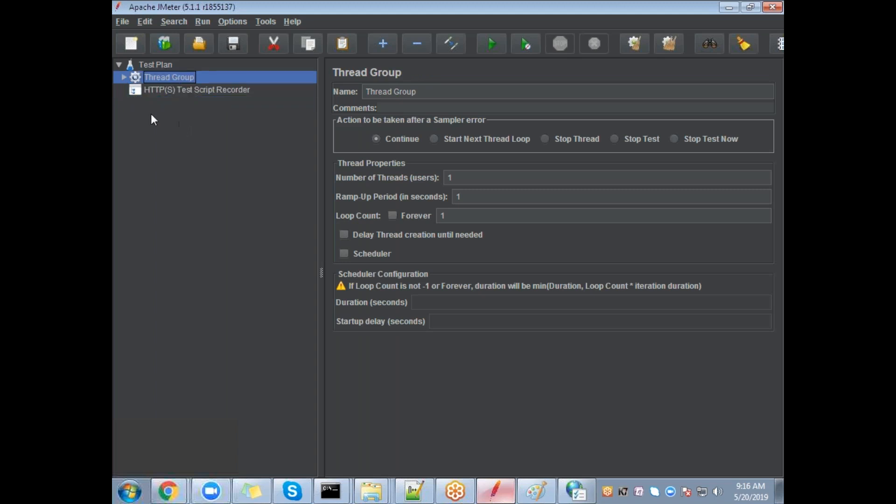
click(124, 77)
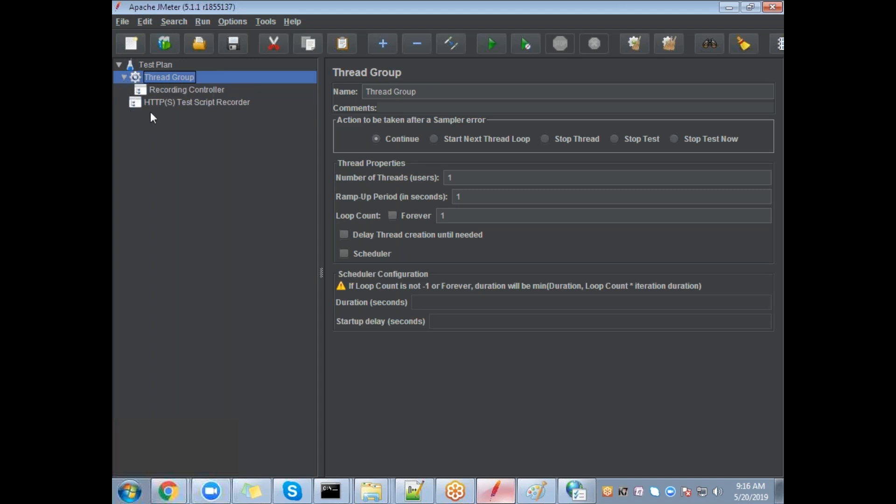
click(190, 103)
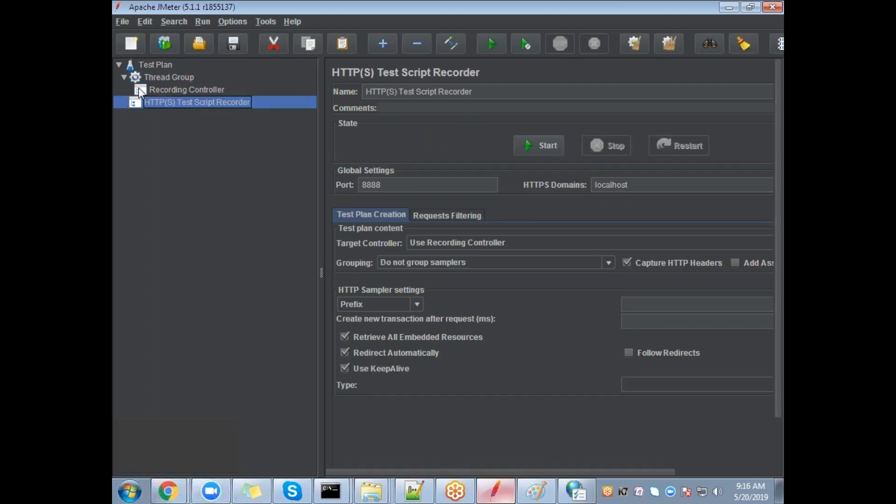
mouse_move(155, 80)
mouse_down()
mouse_move(158, 93)
mouse_move(163, 74)
mouse_up()
click(184, 94)
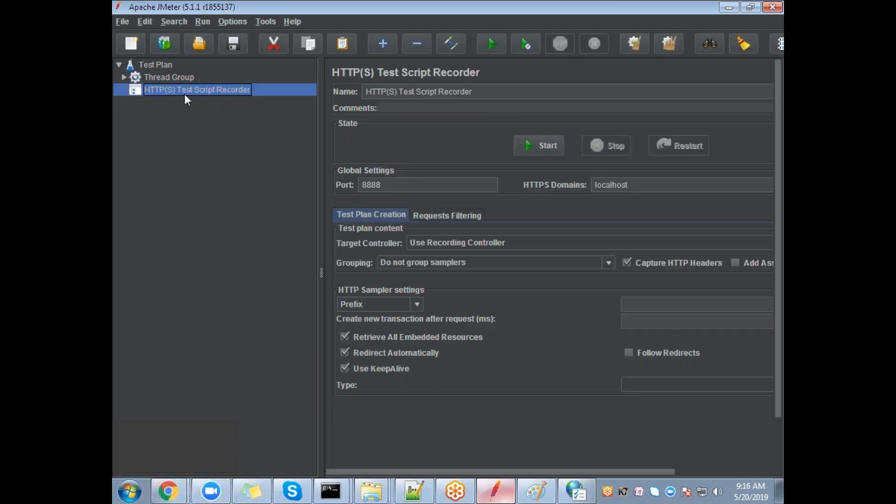
click(123, 77)
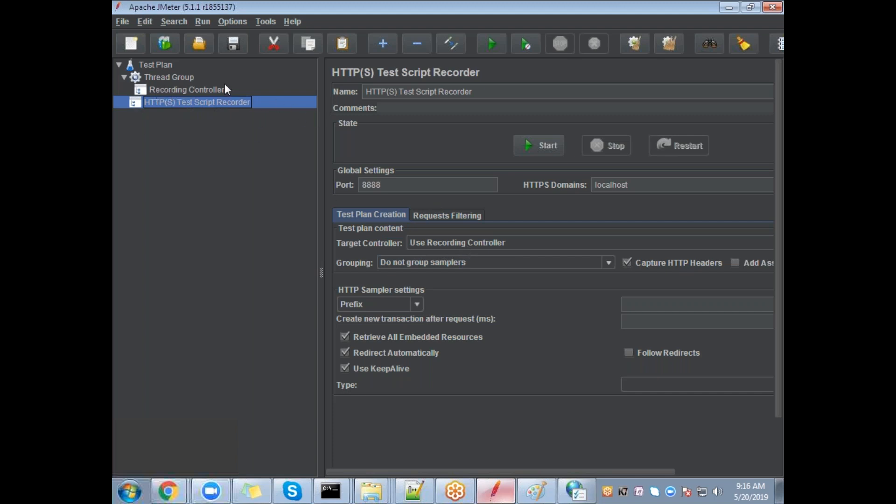
Step: Start the recorder, accept the root CA certificate notice, and open a new Chrome tab
click(542, 152)
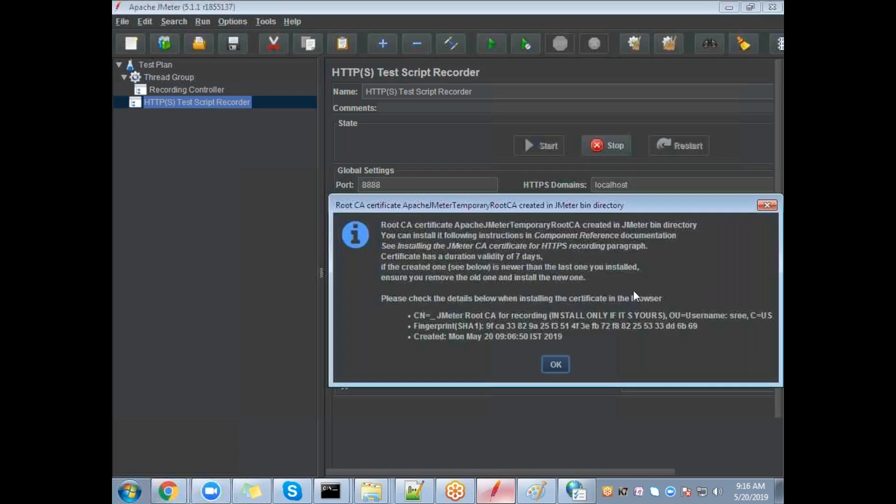
click(559, 363)
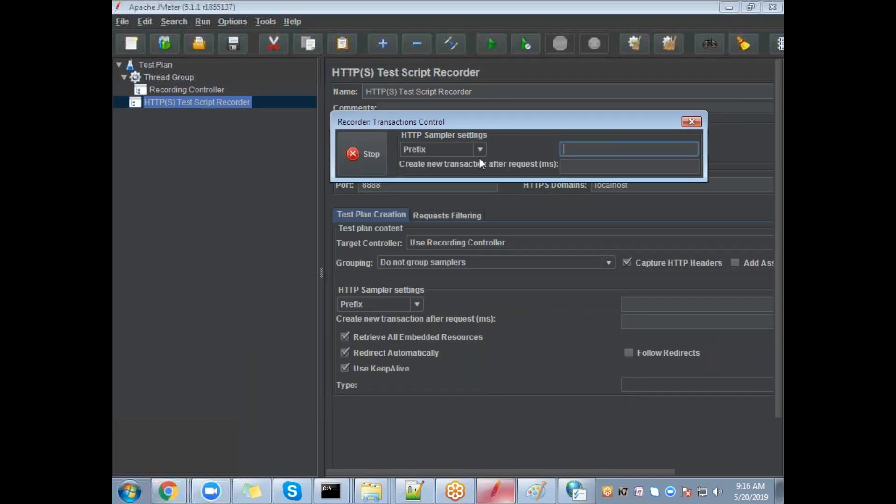
click(170, 498)
click(172, 467)
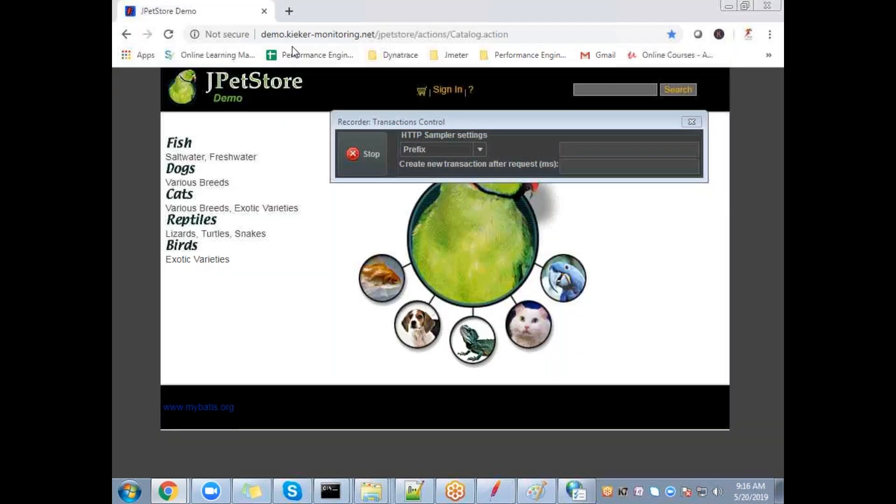
click(286, 12)
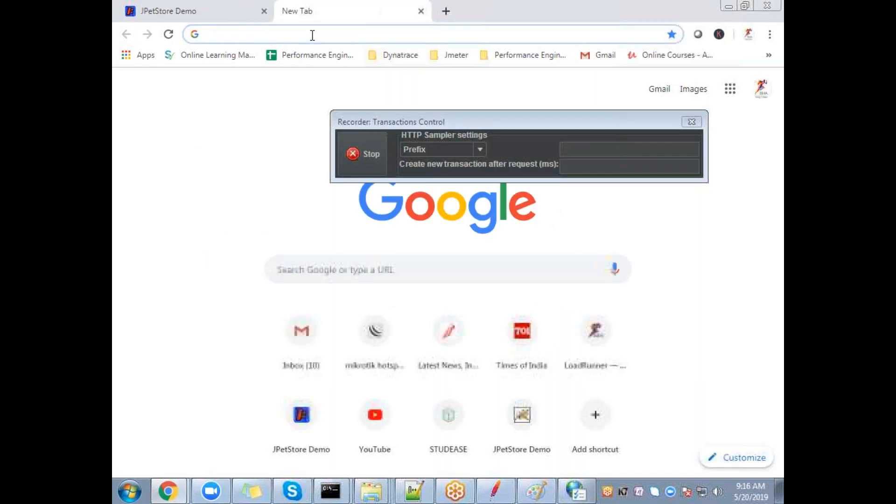
Step: Load the JPetStore catalog, sign in with the saved credentials, then sign out
text(jp)
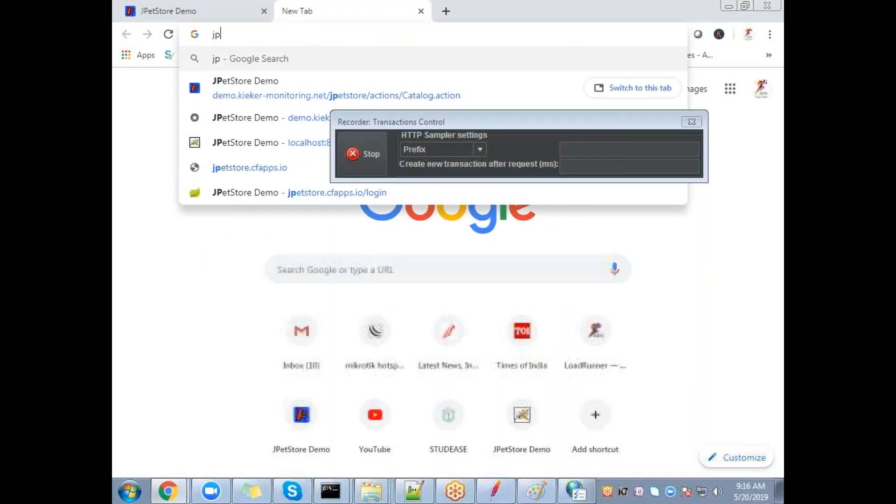
click(321, 85)
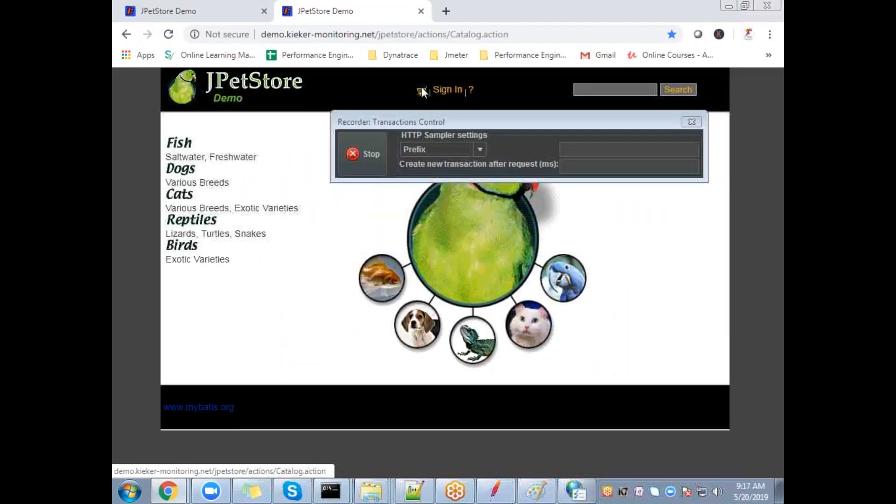
click(443, 92)
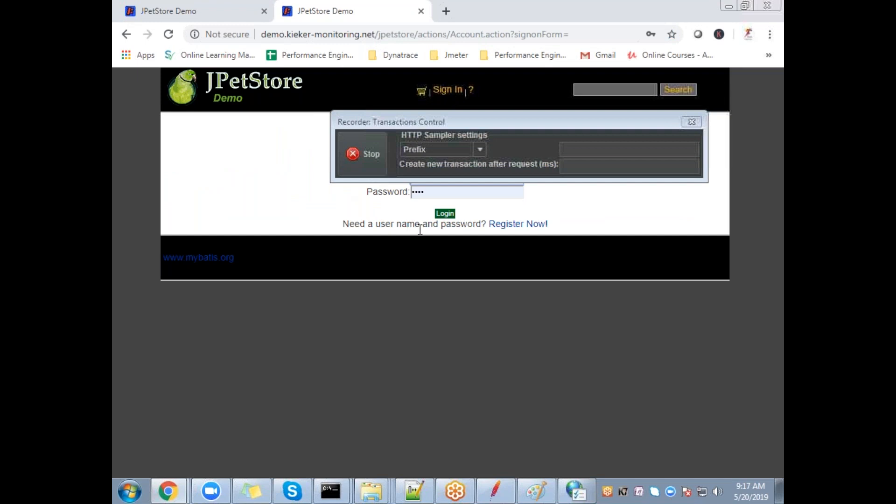
click(442, 212)
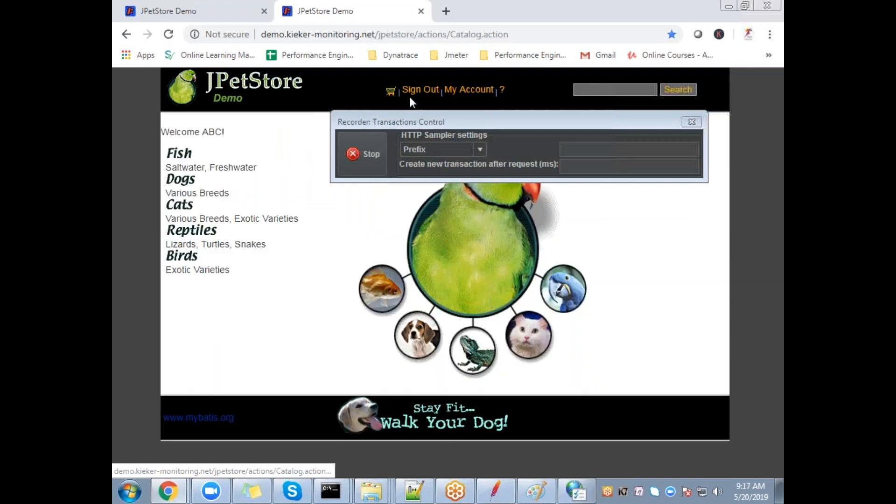
click(416, 92)
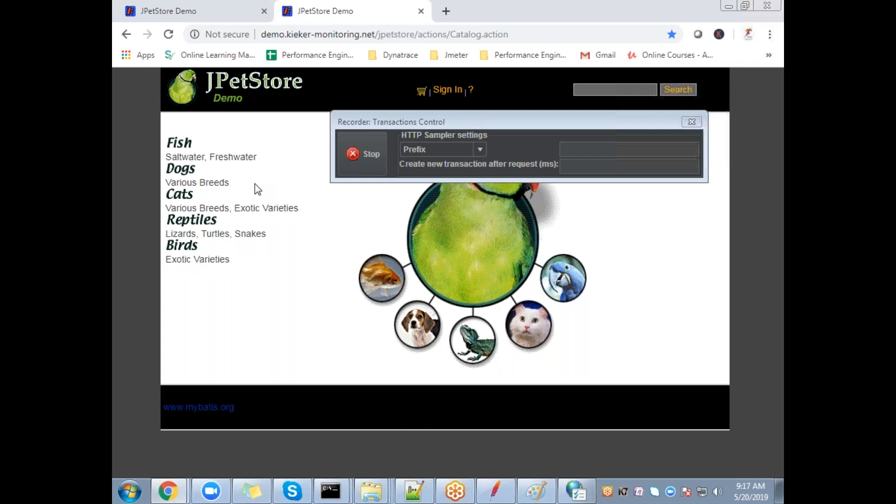
Step: Stop recording, cancel the Internet Properties proxy dialogs, and return to JMeter
click(374, 153)
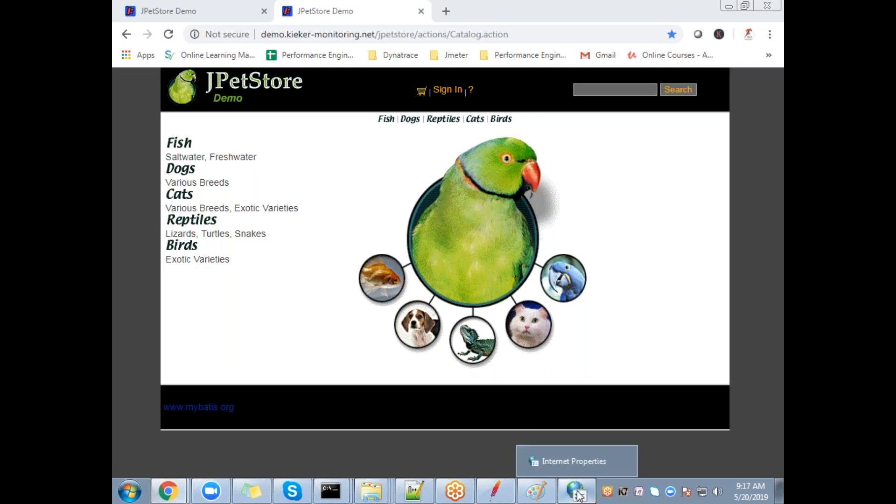
click(577, 461)
click(446, 346)
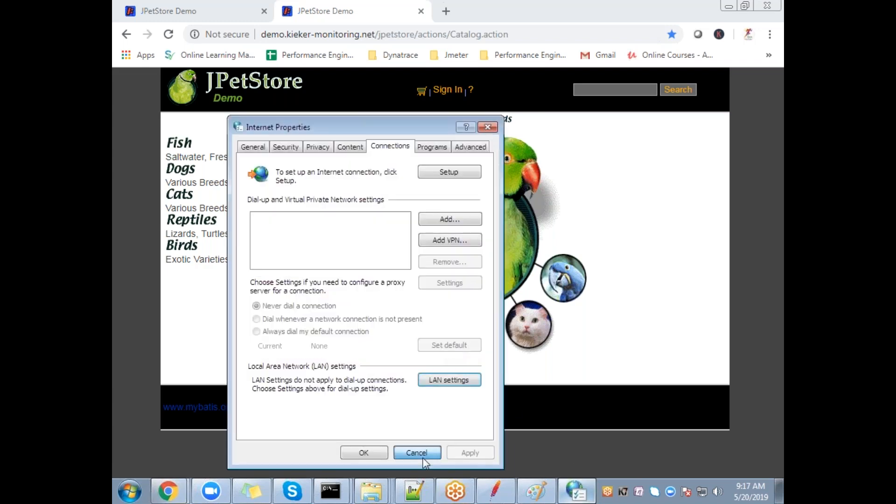
click(413, 452)
click(508, 494)
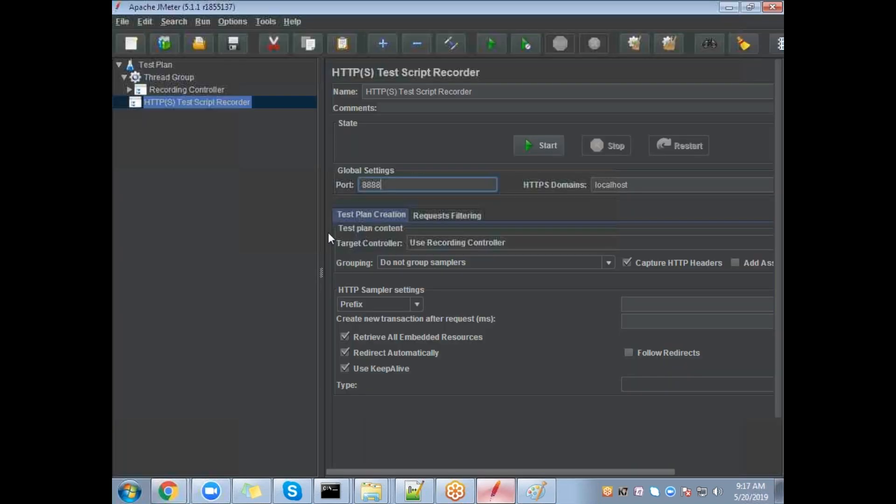
Step: Expand the Recording Controller and inspect captured HTTP requests 7 through 12 and the recorder settings
click(129, 90)
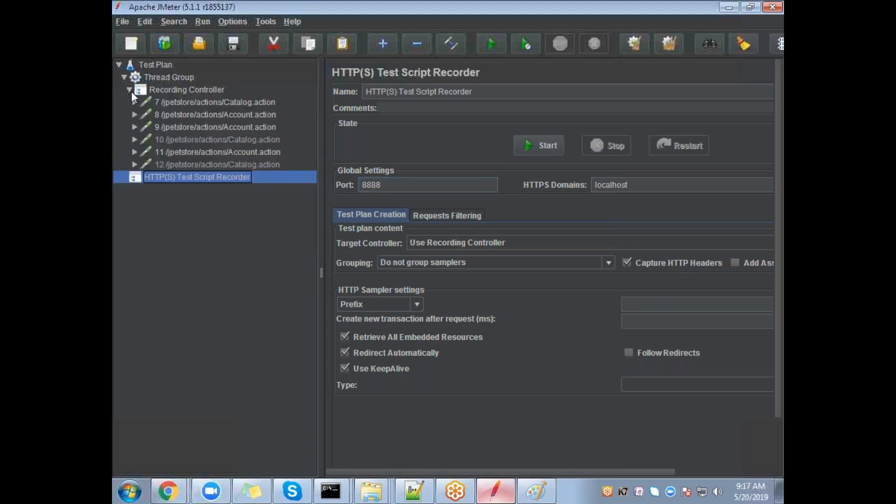
click(169, 107)
click(173, 114)
click(175, 132)
click(172, 141)
click(176, 152)
click(177, 163)
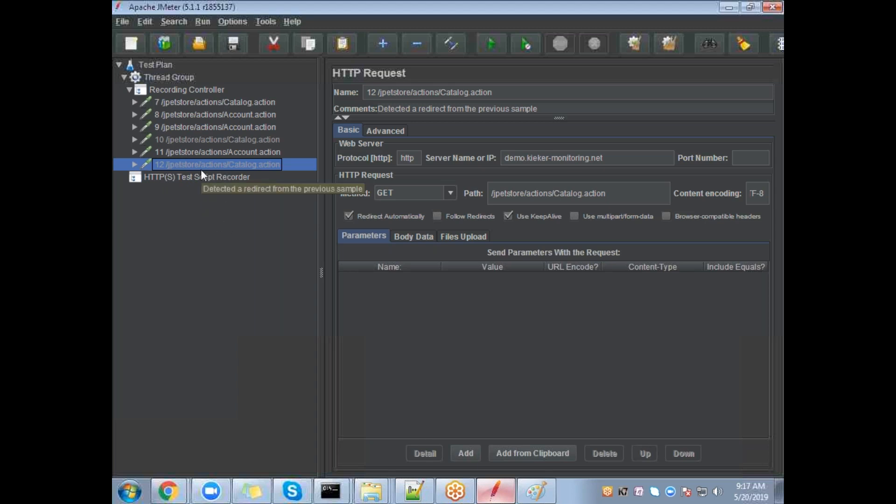
click(184, 101)
key(Down)
key(Down)
key(Down)
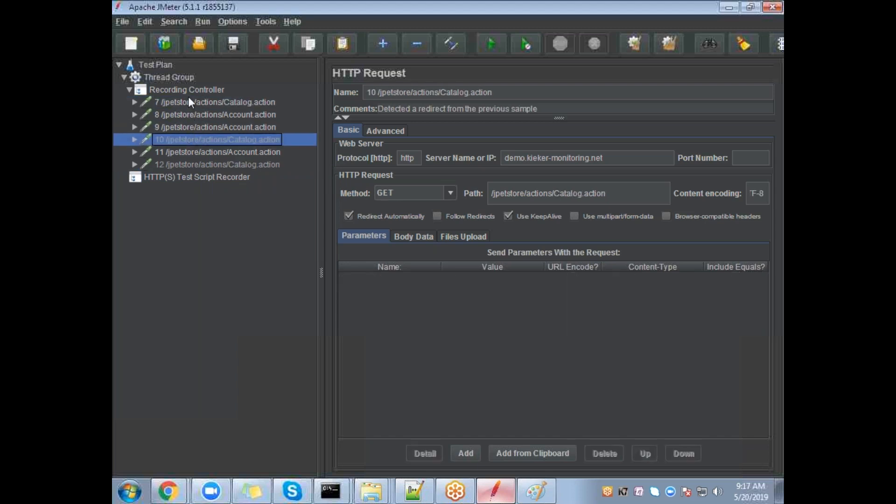
click(186, 91)
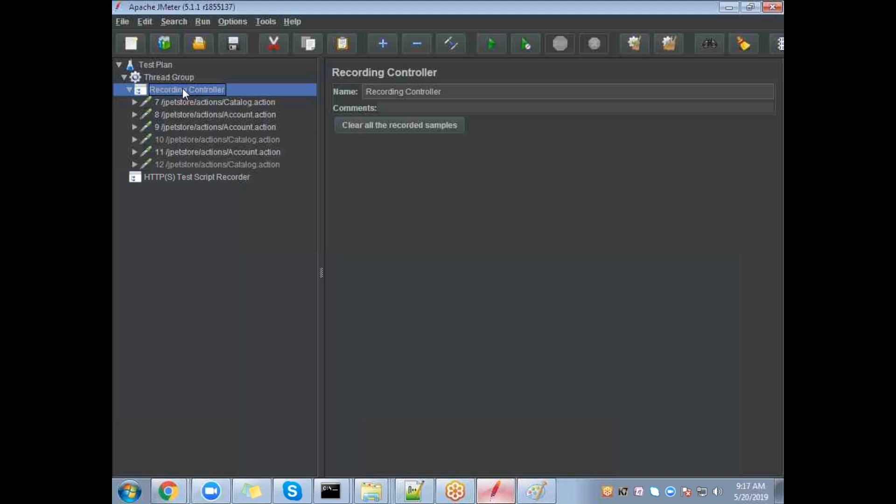
click(194, 179)
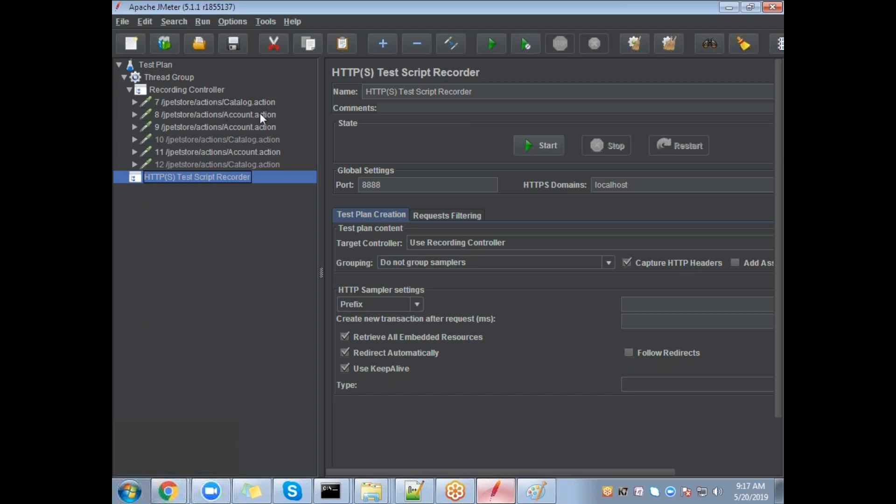
click(428, 493)
click(277, 424)
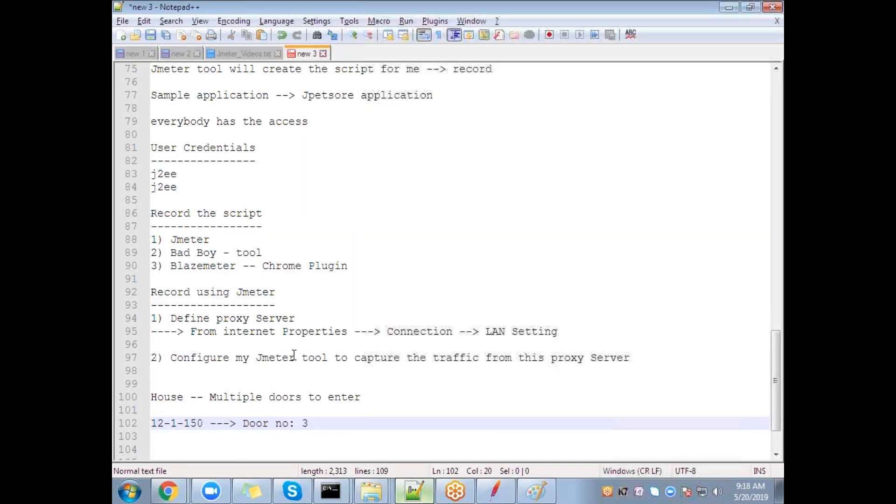
drag(210, 240, 174, 249)
drag(237, 266, 171, 266)
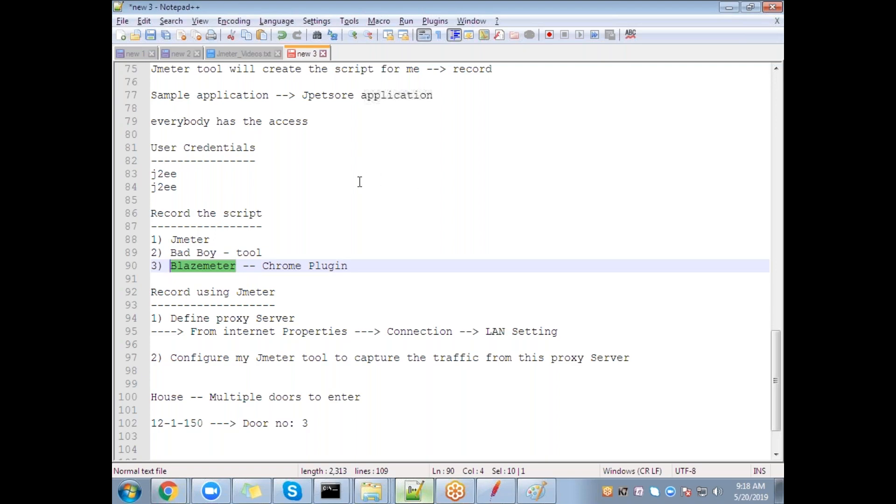
scroll(356, 266, up, 13)
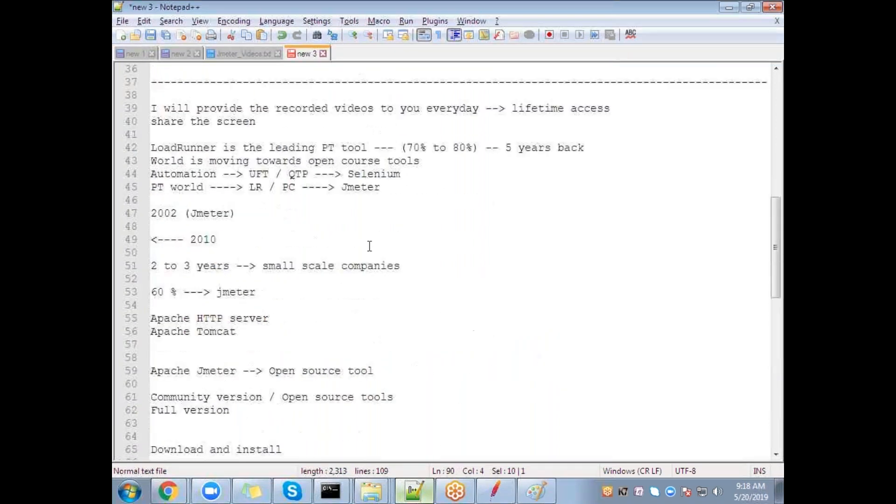
scroll(370, 246, up, 12)
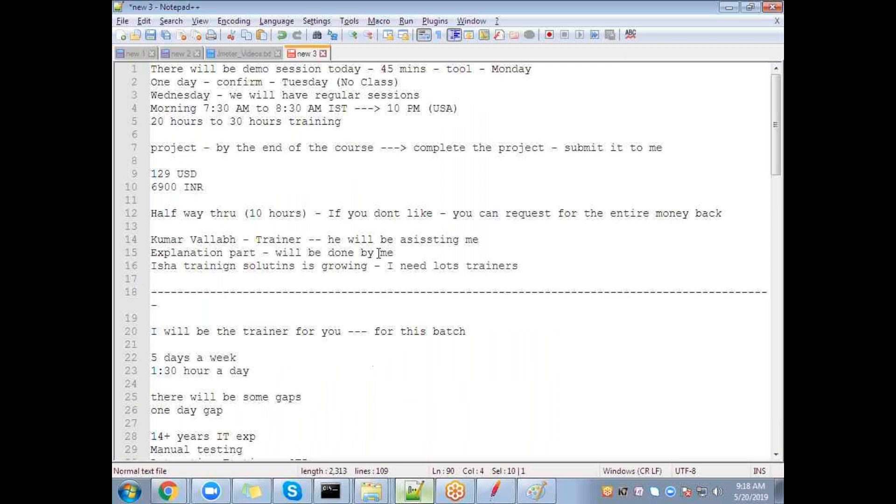
scroll(379, 252, down, 20)
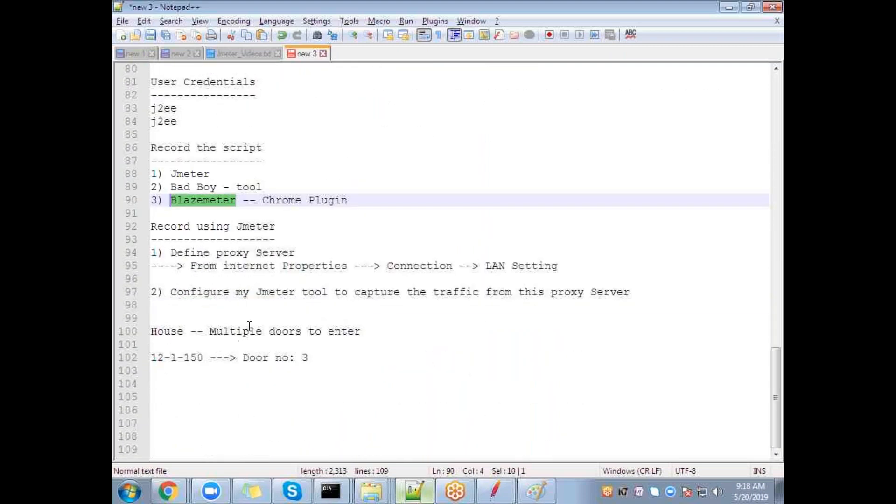
drag(349, 200, 171, 175)
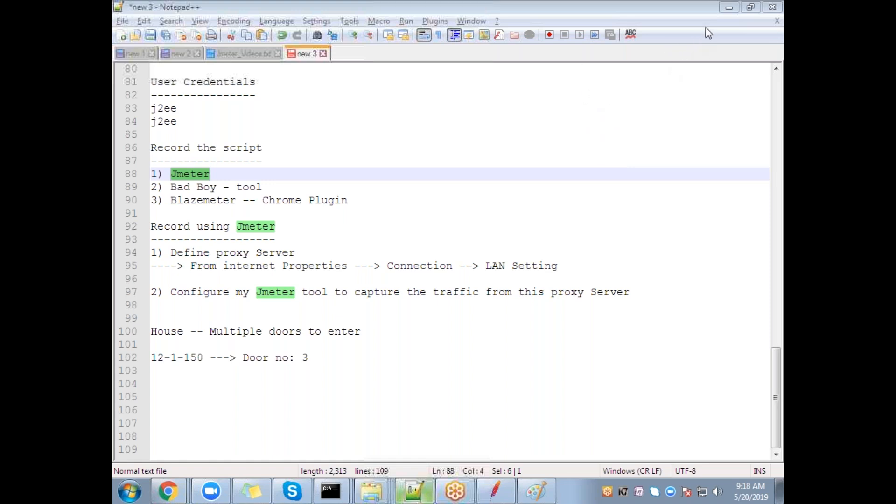
Step: Type the class timing '7:30 AM to 8:30 AM' on line 104
click(304, 379)
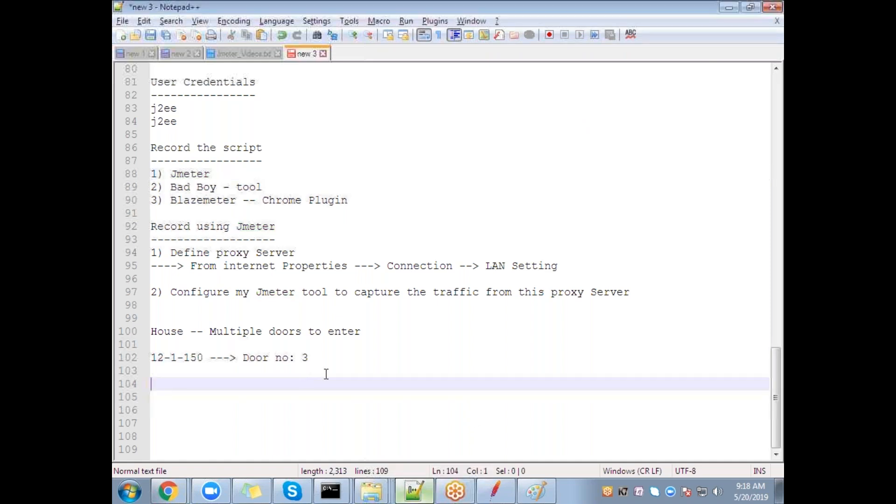
text(7:30 Am to 8)
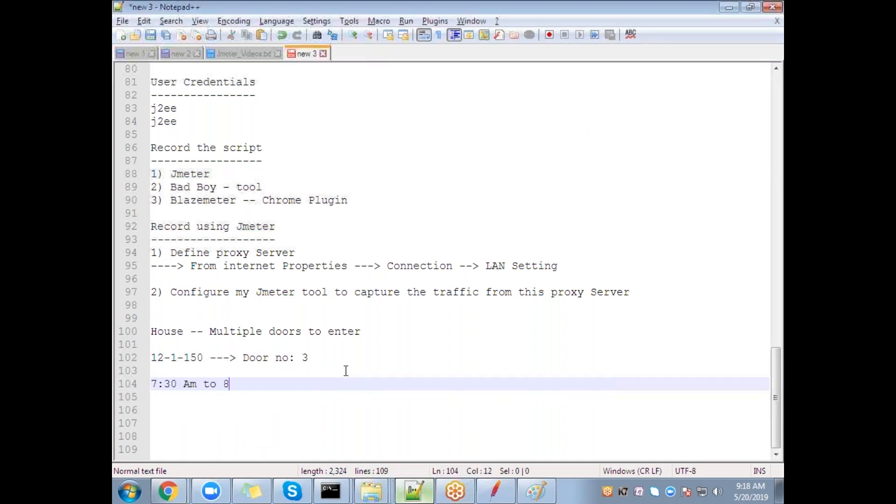
text(:30 AM)
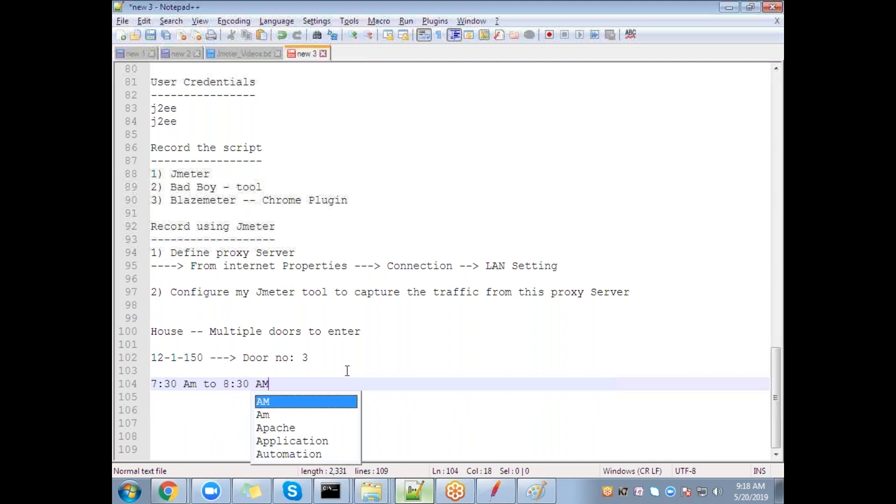
key(Left)
key(Left)
key(Left)
key(Left)
key(Left)
key(Left)
key(Left)
key(Left)
key(Left)
key(Left)
key(Left)
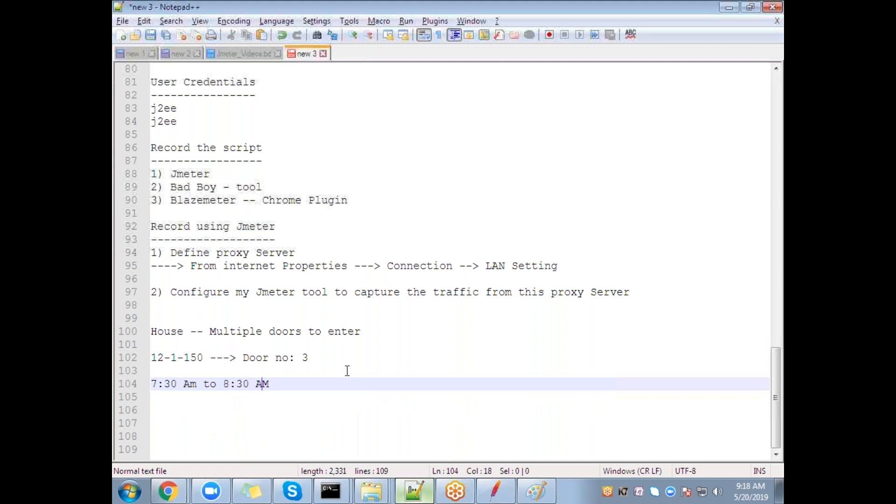
key(BackSpace)
text(M)
key(End)
Step: Add a 'Questions?' heading underlined with a row of dashes
key(Return)
key(Return)
text(Qu)
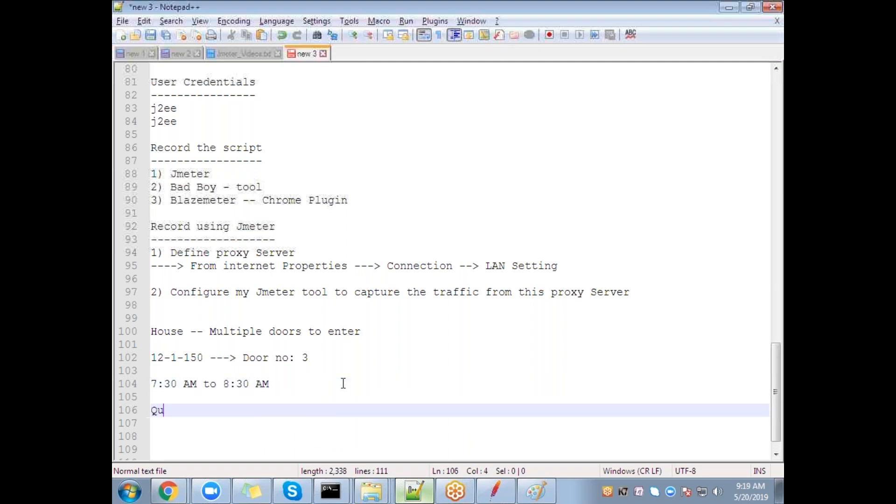
text(estion?)
key(Return)
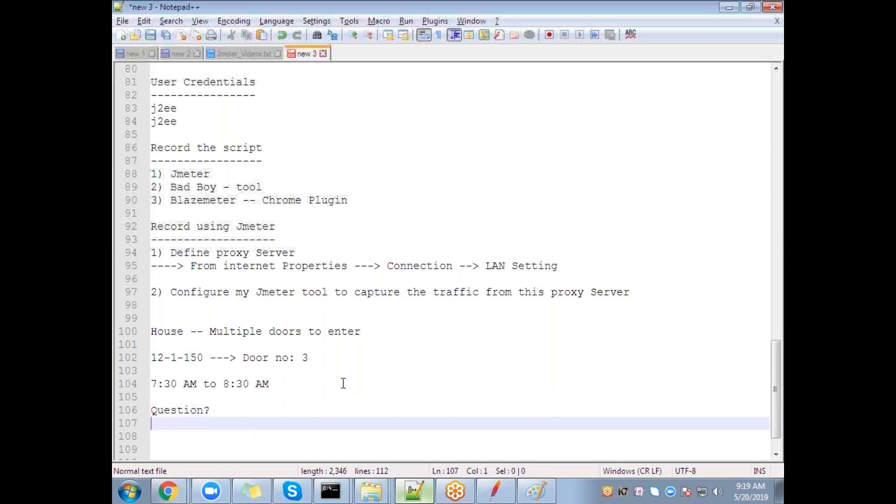
key(BackSpace)
key(BackSpace)
text(s)
key(Return)
key(BackSpace)
text(?)
key(Return)
text(----------)
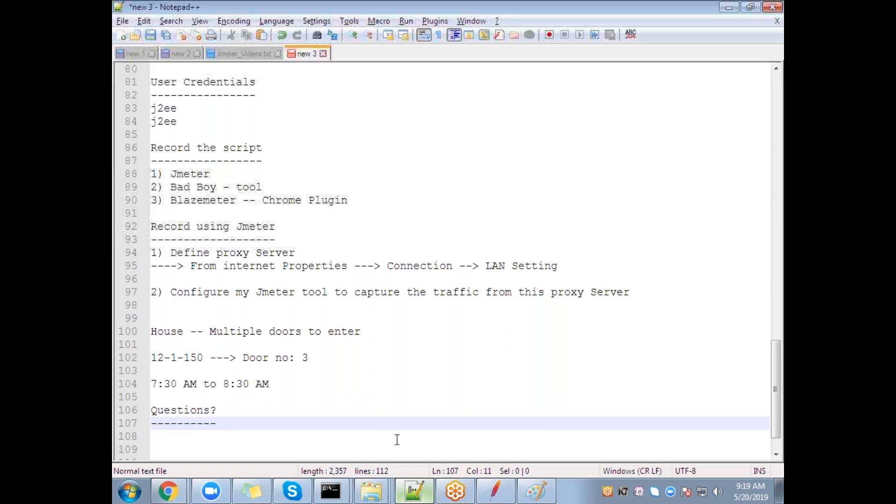
click(783, 255)
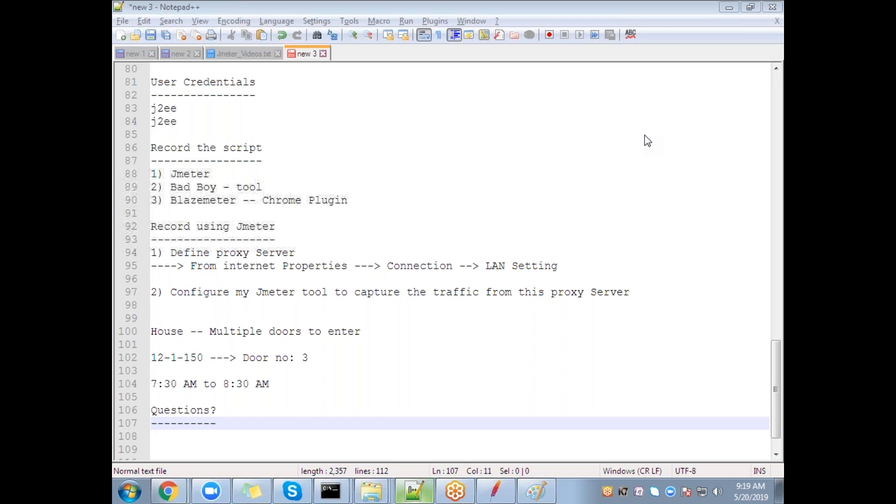
Step: Below the Questions heading, type 'Feedback' and the trainer's e-mail address on its own line
click(249, 429)
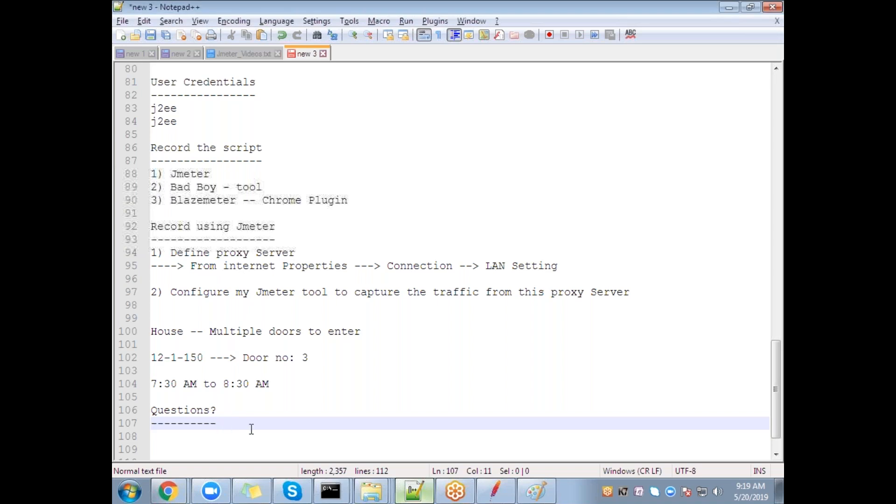
key(Return)
key(Return)
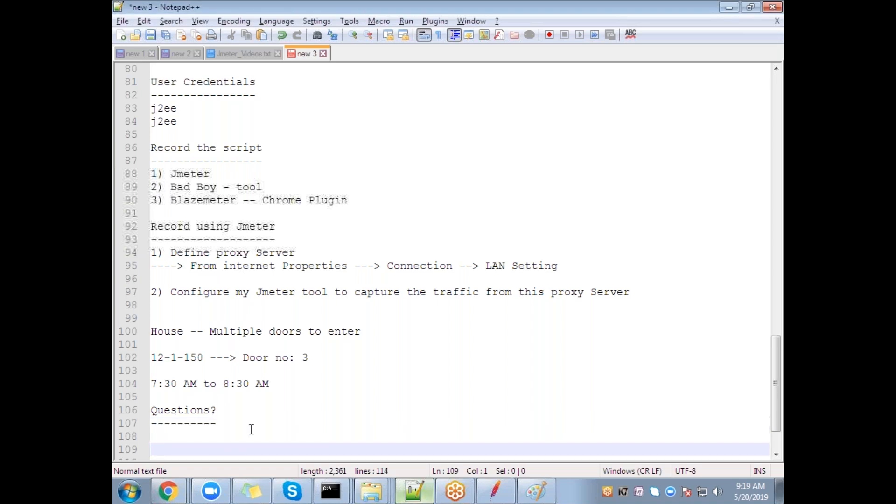
text(Feedback)
key(Return)
key(Return)
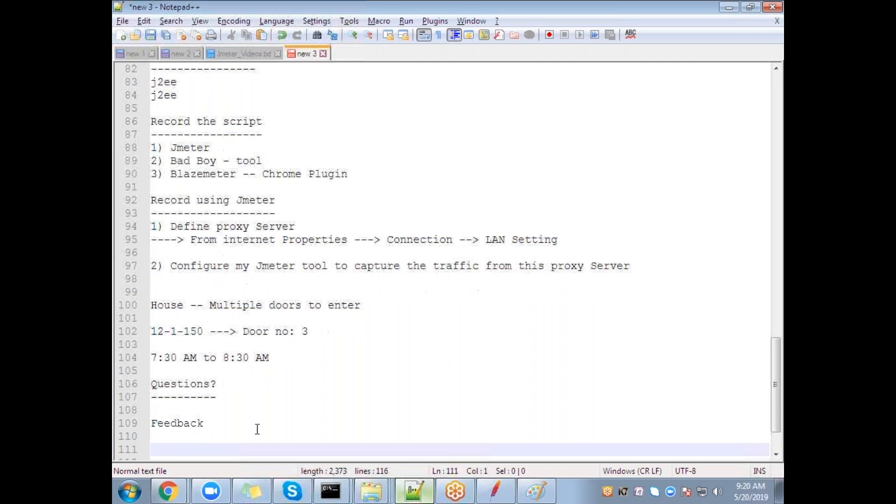
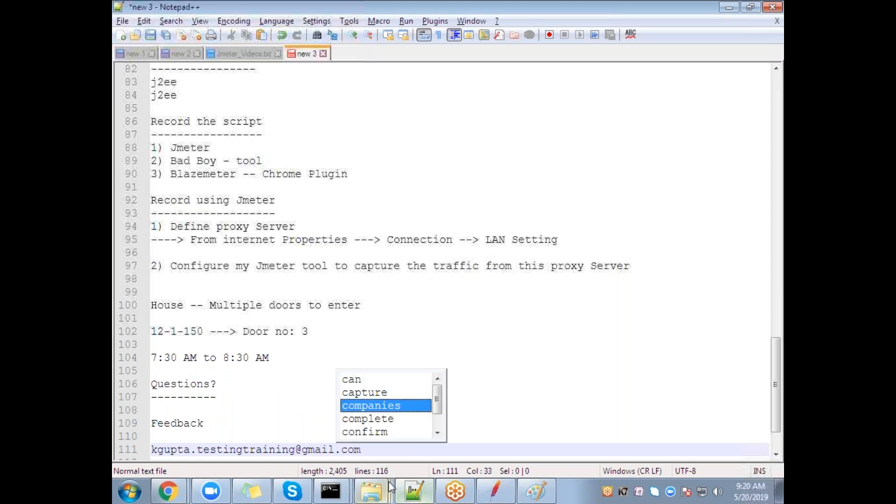
key(Escape)
click(142, 448)
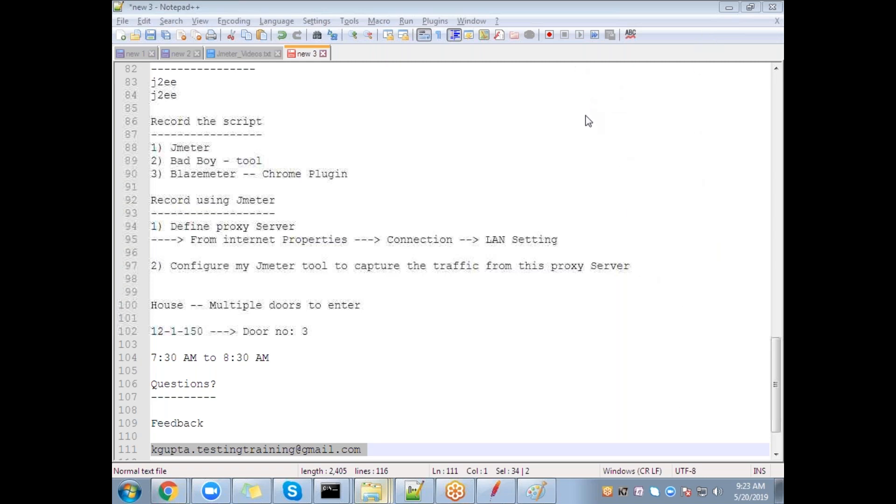
Step: Start a 'whatsapp group' heading below the e-mail and enter the first member's name
click(373, 452)
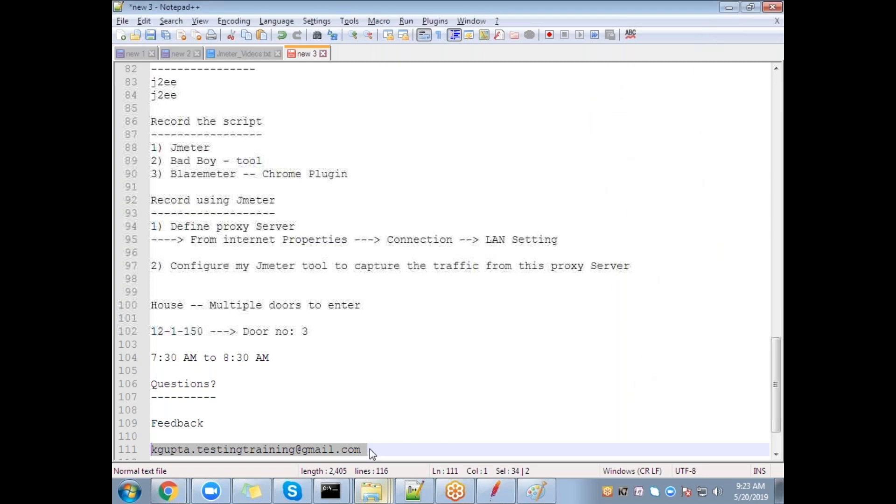
key(Return)
key(Return)
text(wh)
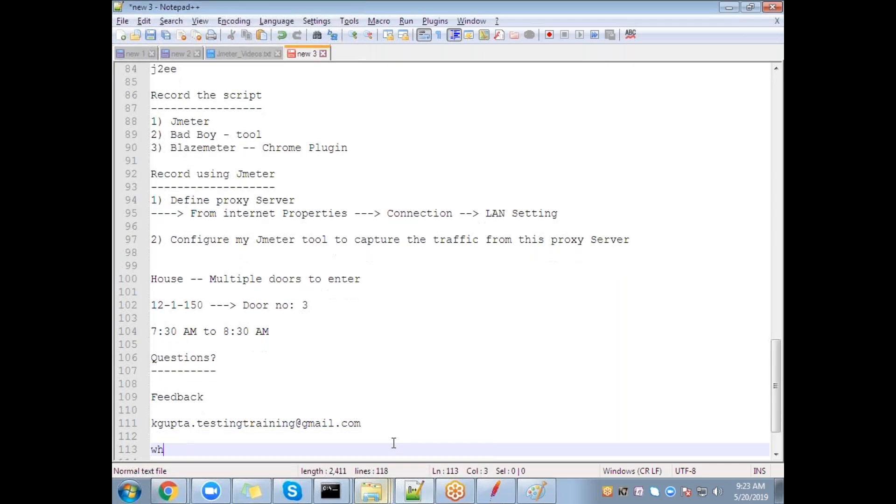
text(atsapp groups)
key(BackSpace)
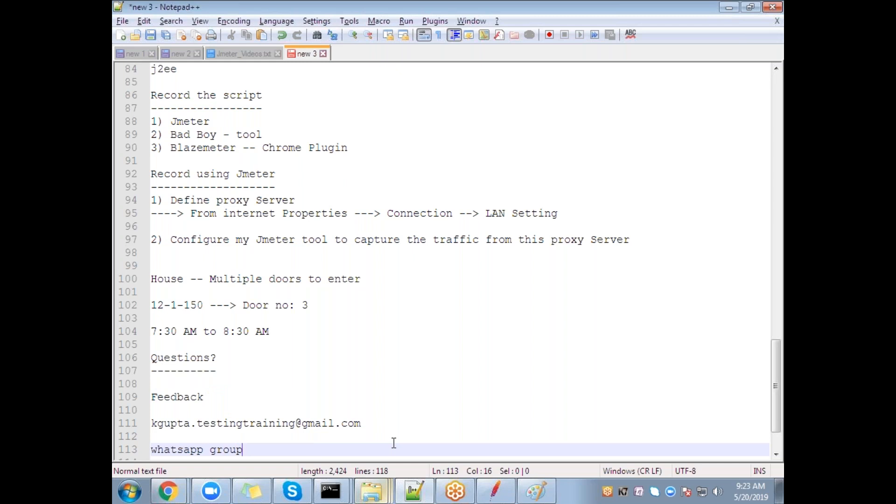
key(Return)
text(Andr)
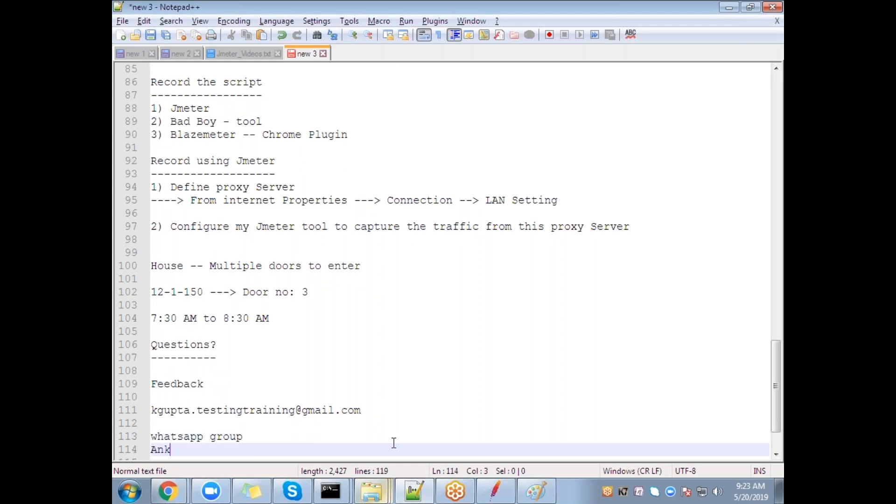
key(BackSpace)
key(BackSpace)
text(jan)
Step: List the second member's name, the contact's phone number, and a '7:30 AM' line
key(Return)
text(Vinay)
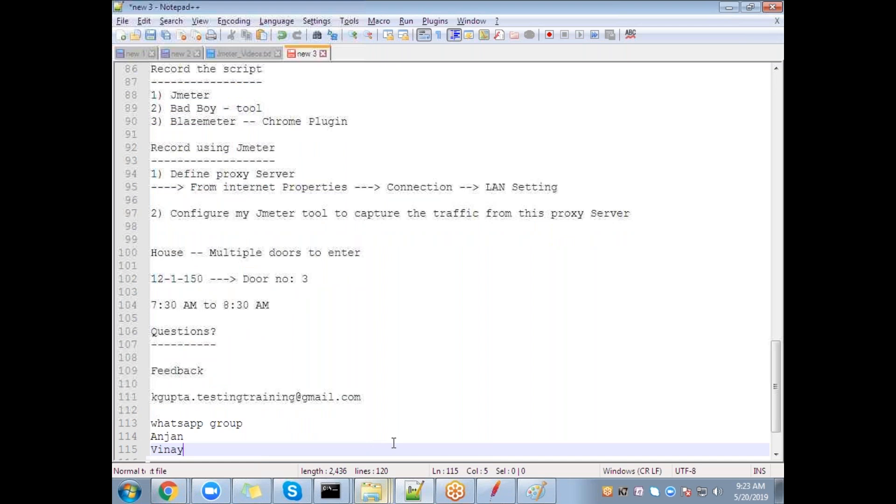
key(Return)
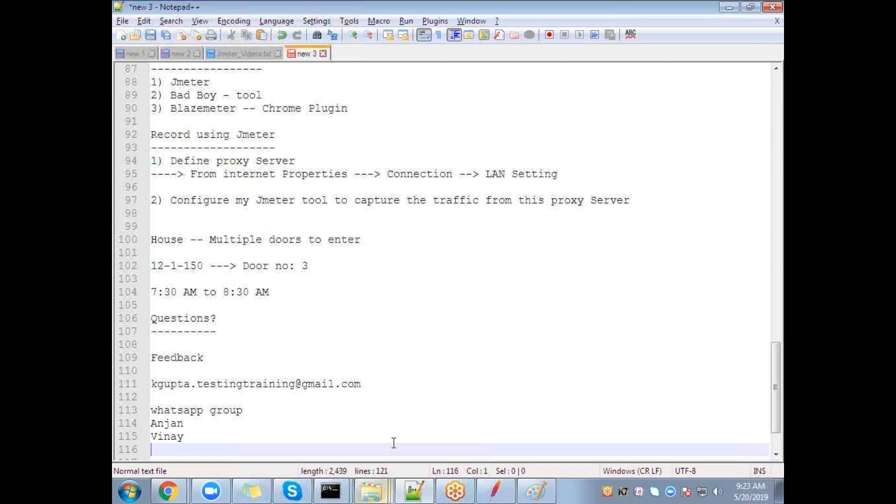
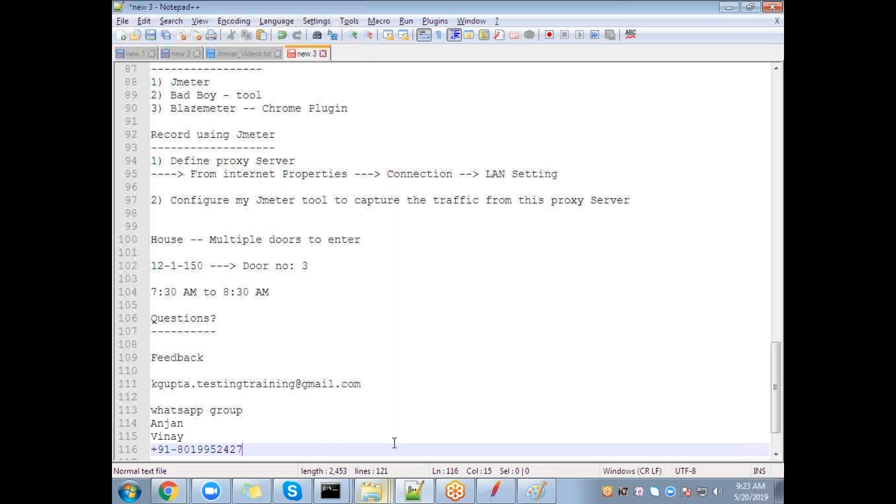
key(Return)
key(Return)
text(7:30 AM)
key(Return)
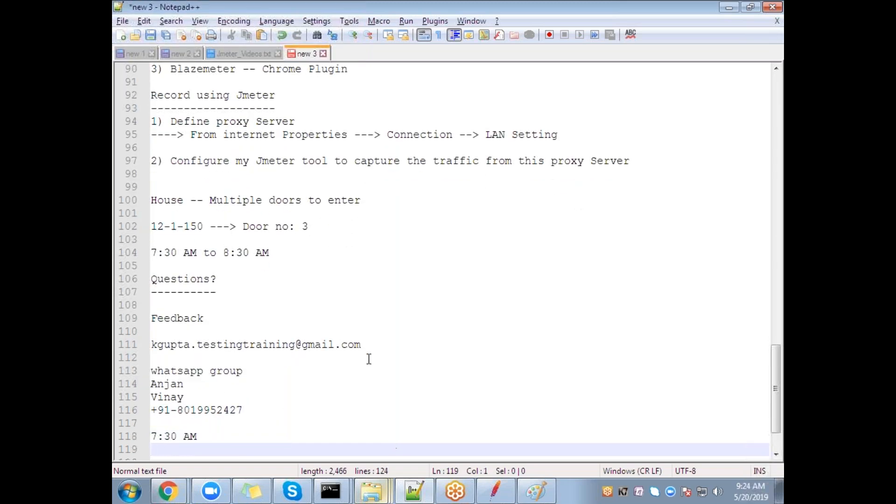